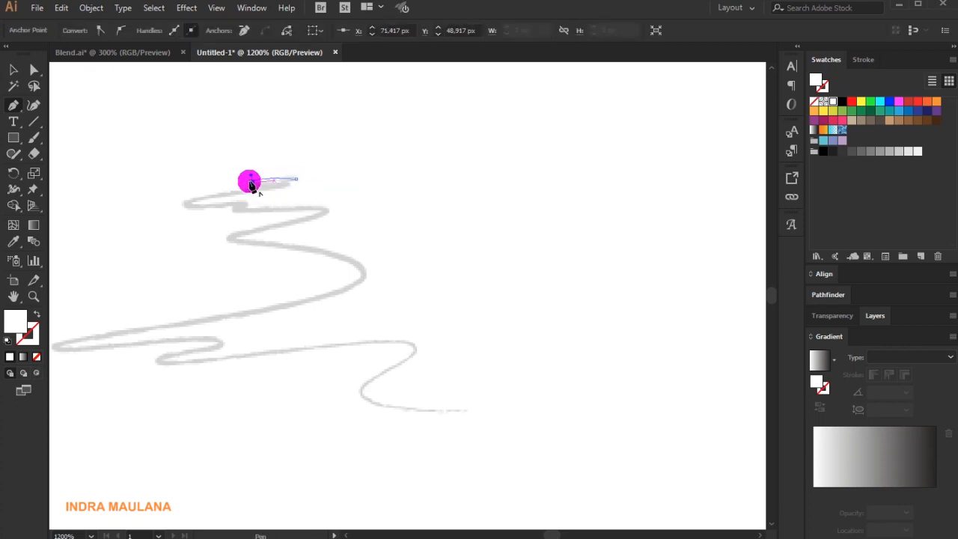
Trace the rest of the left faint zigzag guide with the Pen tool, down to its lower tail
{"action": "left_click_drag", "start_coordinate": [287, 191], "coordinate": [367, 290]}
{"action": "left_click_drag", "start_coordinate": [212, 314], "coordinate": [309, 280]}
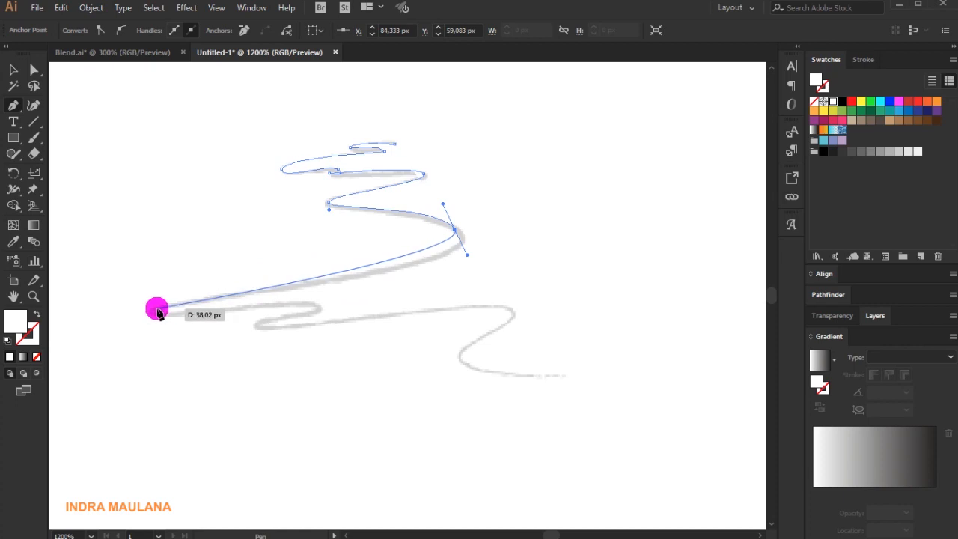
{"action": "mouse_move", "coordinate": [152, 309]}
{"action": "left_mouse_down"}
{"action": "mouse_move", "coordinate": [158, 323]}
{"action": "mouse_move", "coordinate": [150, 320]}
{"action": "left_mouse_up"}
{"action": "left_click_drag", "start_coordinate": [316, 303], "coordinate": [254, 330]}
{"action": "left_click_drag", "start_coordinate": [512, 311], "coordinate": [521, 327]}
{"action": "left_click_drag", "start_coordinate": [460, 356], "coordinate": [465, 375]}
{"action": "left_click", "coordinate": [566, 376]}
Give the traced left curve a black stroke with no fill, and deselect it
{"action": "scroll", "coordinate": [564, 372], "scroll_direction": "down", "scroll_amount": 2}
{"action": "left_click_drag", "start_coordinate": [574, 349], "coordinate": [455, 319]}
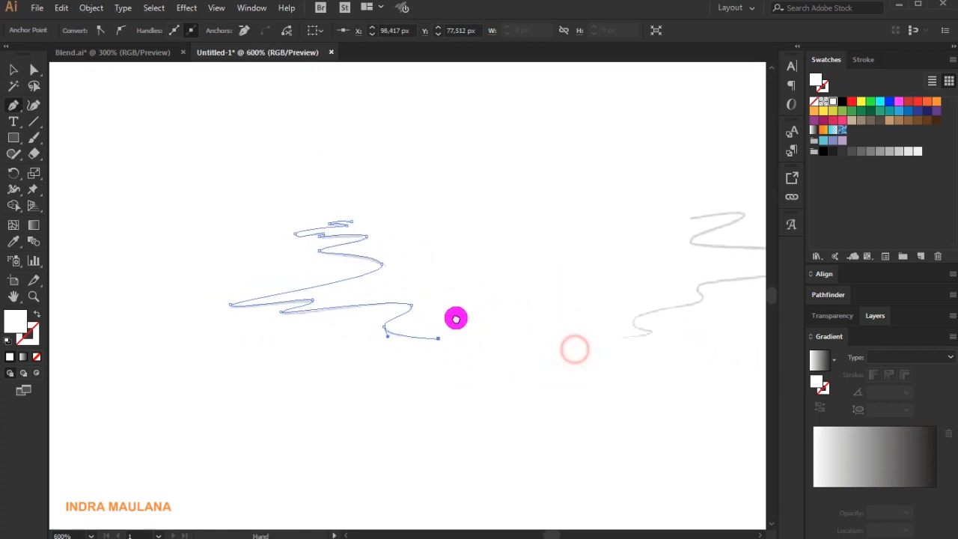
{"action": "left_click", "coordinate": [840, 105]}
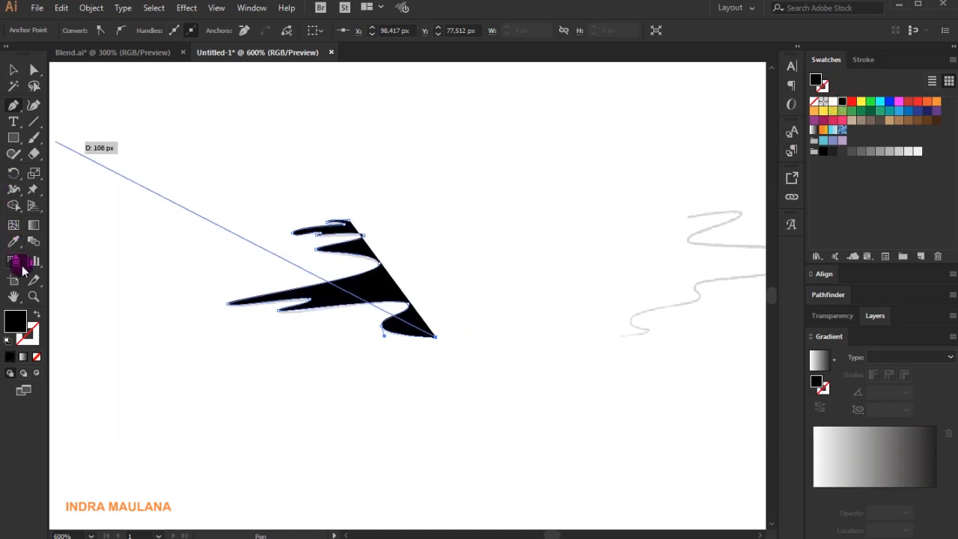
{"action": "left_click", "coordinate": [36, 314]}
{"action": "left_click", "coordinate": [214, 192], "text": "ctrl"}
Trace the right faint guide curve from its upper end to its lower tail with the Pen tool
{"action": "left_click_drag", "start_coordinate": [316, 214], "coordinate": [229, 187]}
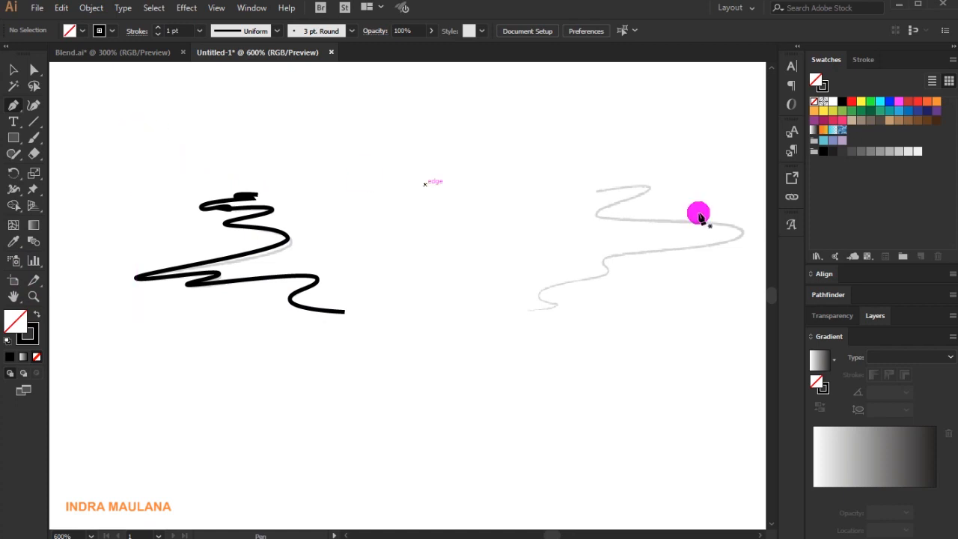
{"action": "scroll", "coordinate": [692, 199], "scroll_direction": "up", "scroll_amount": 1}
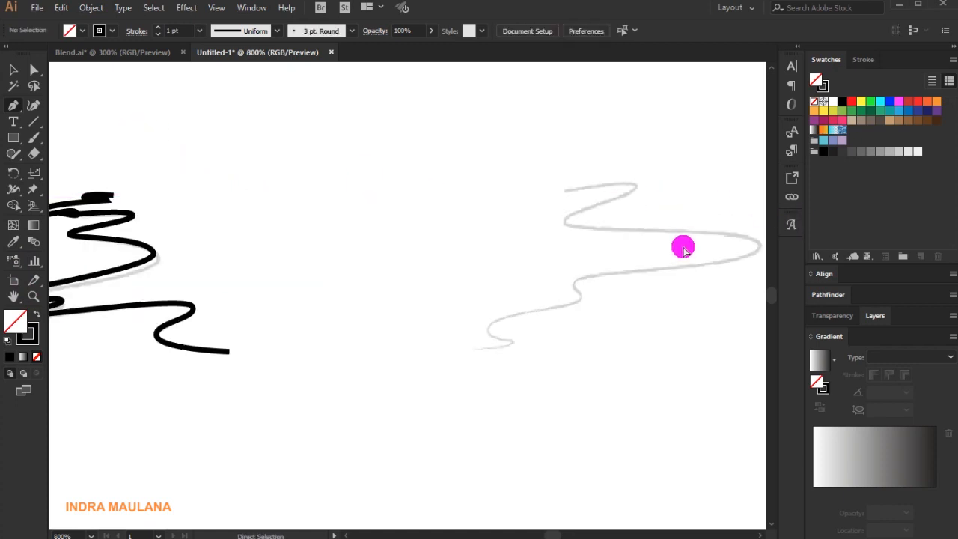
{"action": "left_click_drag", "start_coordinate": [563, 190], "coordinate": [639, 199]}
{"action": "left_click_drag", "start_coordinate": [564, 221], "coordinate": [566, 238]}
{"action": "left_click_drag", "start_coordinate": [632, 271], "coordinate": [552, 233]}
{"action": "left_click_drag", "start_coordinate": [681, 205], "coordinate": [702, 227]}
{"action": "left_click_drag", "start_coordinate": [495, 242], "coordinate": [492, 272]}
{"action": "left_click_drag", "start_coordinate": [411, 284], "coordinate": [394, 312]}
{"action": "scroll", "coordinate": [551, 305], "scroll_direction": "down", "scroll_amount": 3}
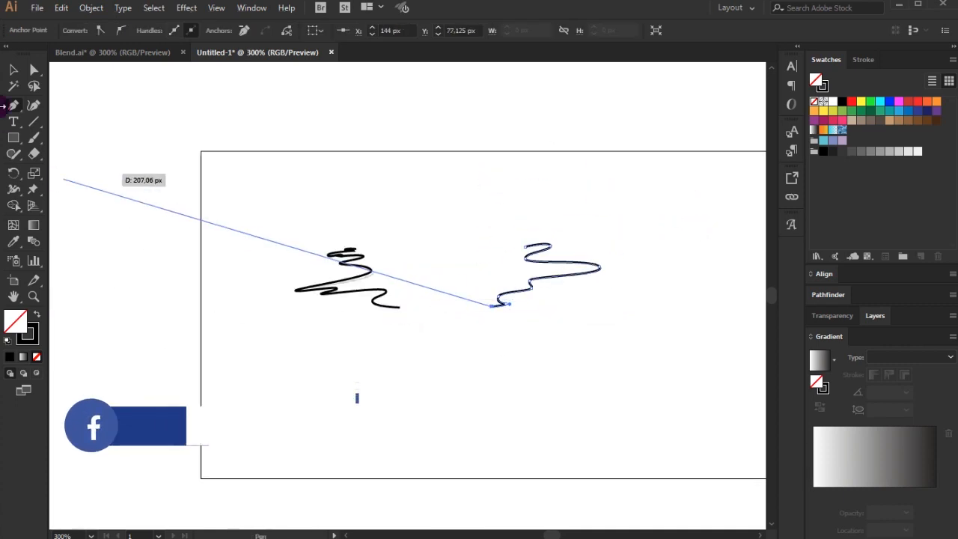
{"action": "left_click", "coordinate": [15, 70]}
{"action": "left_click", "coordinate": [439, 182]}
Unlock all objects and clear the faded guide sketches from behind the two traced curves
{"action": "left_click", "coordinate": [91, 7]}
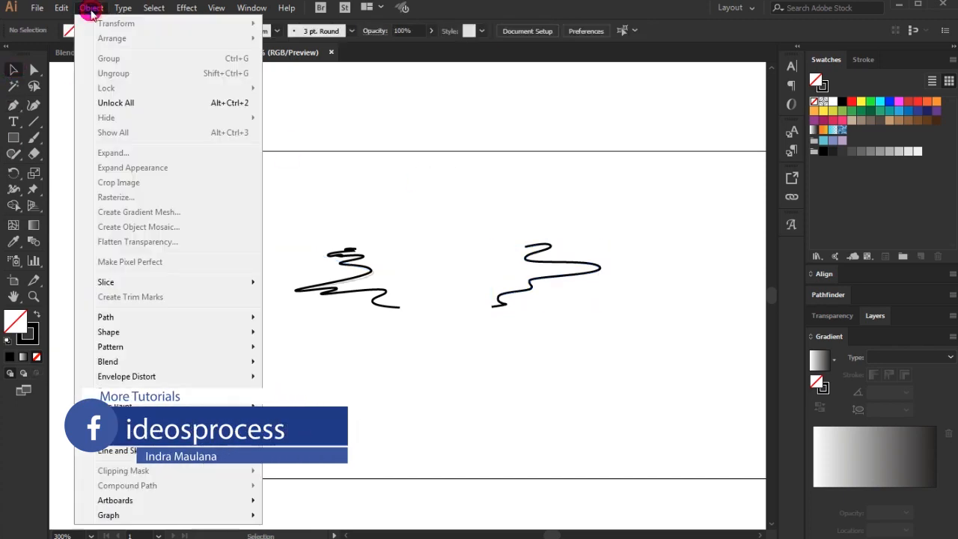
{"action": "left_click", "coordinate": [143, 106]}
{"action": "left_click_drag", "start_coordinate": [442, 256], "coordinate": [297, 149]}
{"action": "key", "text": "ctrl+2"}
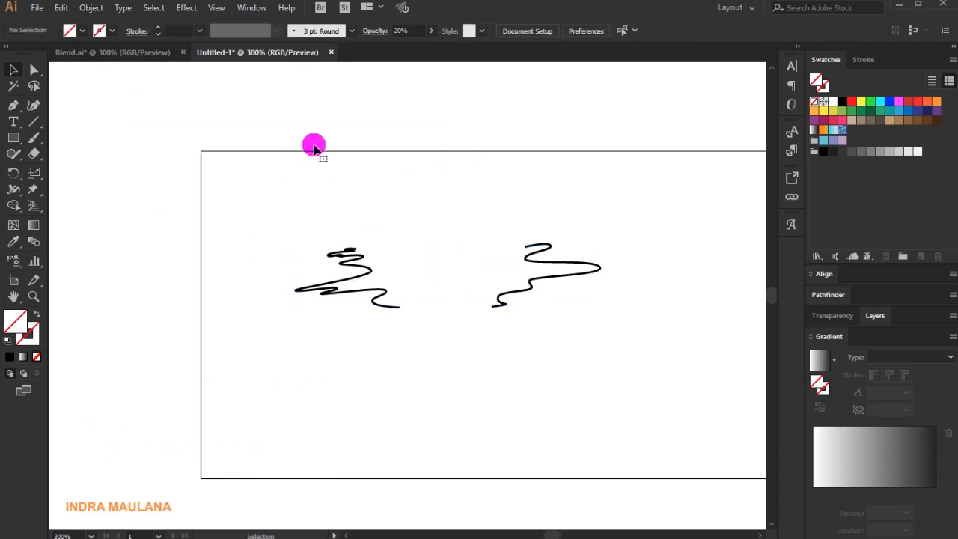
Enlarge both traced curves together and move them above the artboard
{"action": "left_click_drag", "start_coordinate": [264, 217], "coordinate": [648, 351]}
{"action": "left_click_drag", "start_coordinate": [602, 249], "coordinate": [642, 232]}
{"action": "left_click", "coordinate": [635, 187]}
{"action": "scroll", "coordinate": [630, 246], "scroll_direction": "up", "scroll_amount": 3}
{"action": "left_click_drag", "start_coordinate": [239, 275], "coordinate": [528, 379]}
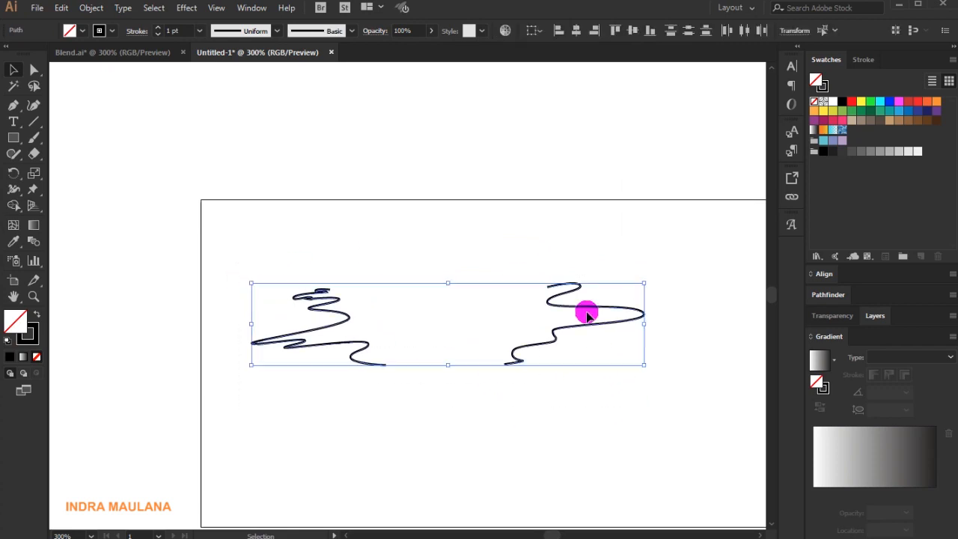
{"action": "left_click_drag", "start_coordinate": [586, 303], "coordinate": [561, 87]}
{"action": "left_click", "coordinate": [601, 274]}
Reshape the upper loops of the left curve by repositioning their crowded anchor points with Direct Selection
{"action": "scroll", "coordinate": [254, 188], "scroll_direction": "up", "scroll_amount": 2}
{"action": "scroll", "coordinate": [254, 155], "scroll_direction": "up", "scroll_amount": 1}
{"action": "scroll", "coordinate": [254, 155], "scroll_direction": "up", "scroll_amount": 1}
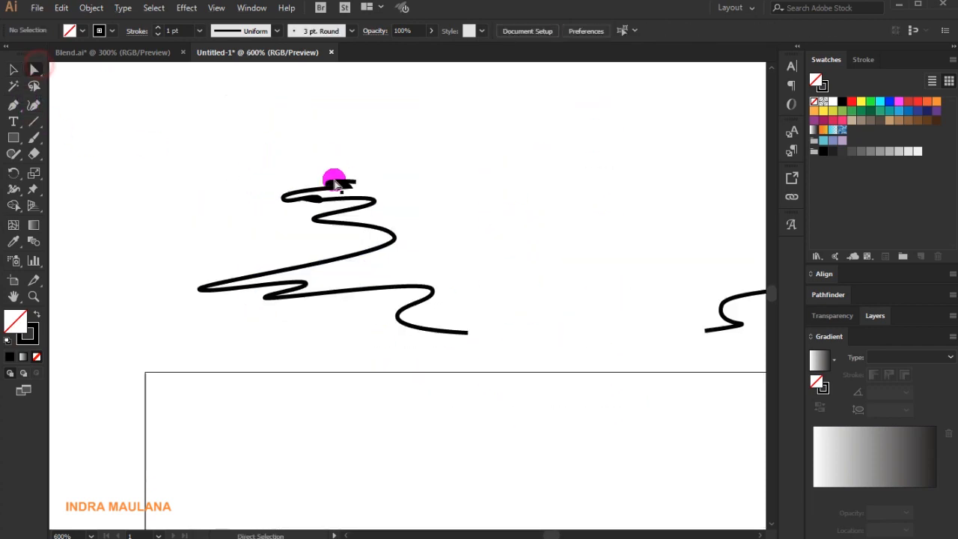
{"action": "left_click", "coordinate": [328, 200]}
{"action": "scroll", "coordinate": [329, 202], "scroll_direction": "up", "scroll_amount": 1}
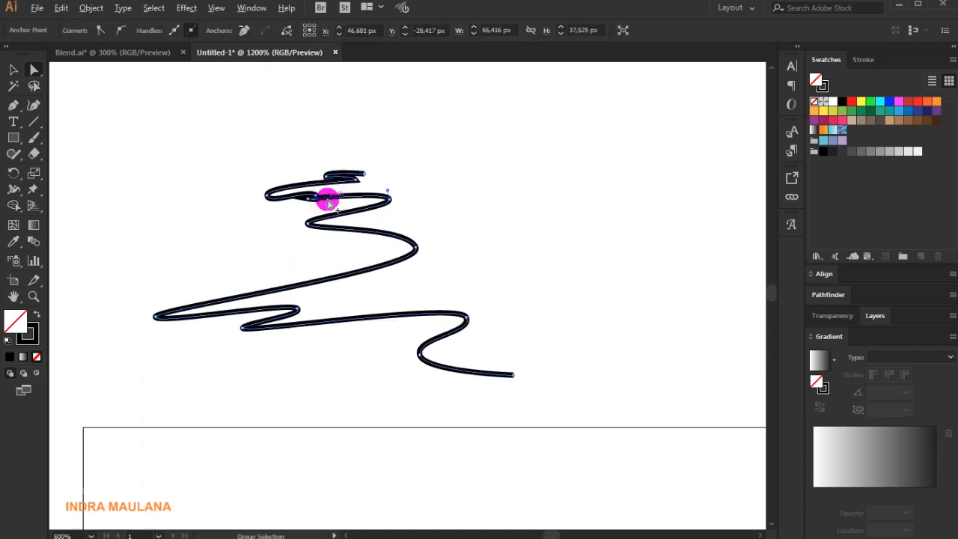
{"action": "scroll", "coordinate": [327, 200], "scroll_direction": "up", "scroll_amount": 1}
{"action": "left_click", "coordinate": [298, 198]}
{"action": "left_click_drag", "start_coordinate": [302, 199], "coordinate": [230, 222]}
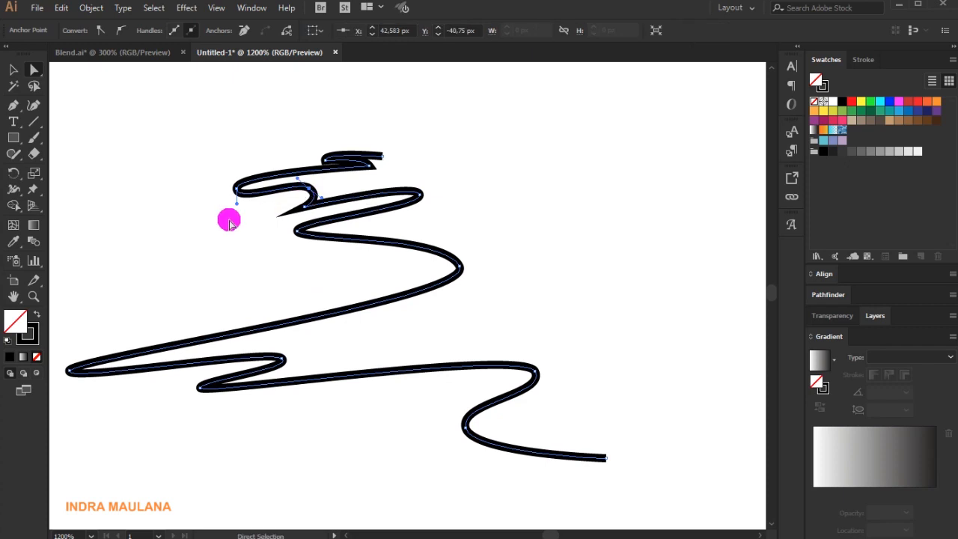
{"action": "left_click_drag", "start_coordinate": [327, 166], "coordinate": [321, 154]}
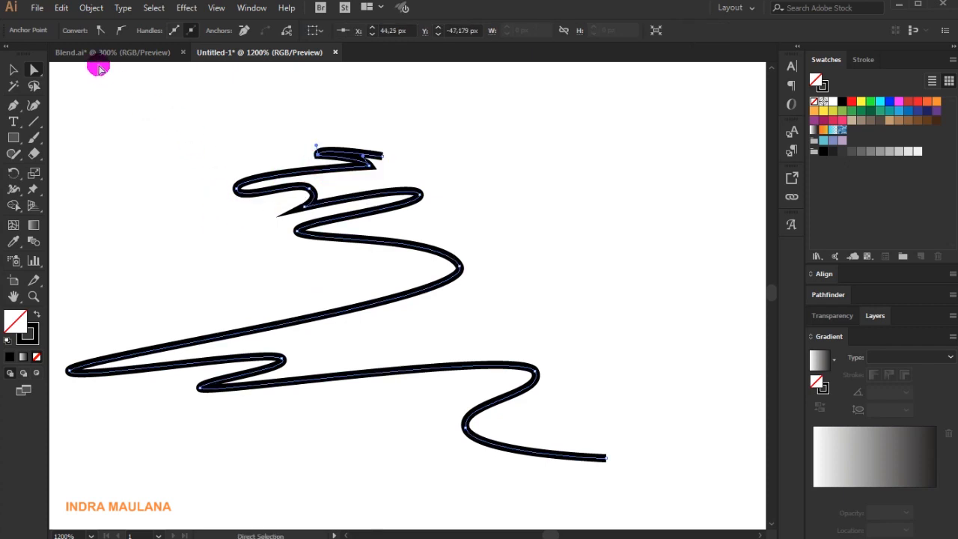
Set the left curve's stroke to a round cap and a round corner join
{"action": "left_click", "coordinate": [18, 64]}
{"action": "left_click", "coordinate": [207, 128]}
{"action": "left_click", "coordinate": [284, 175]}
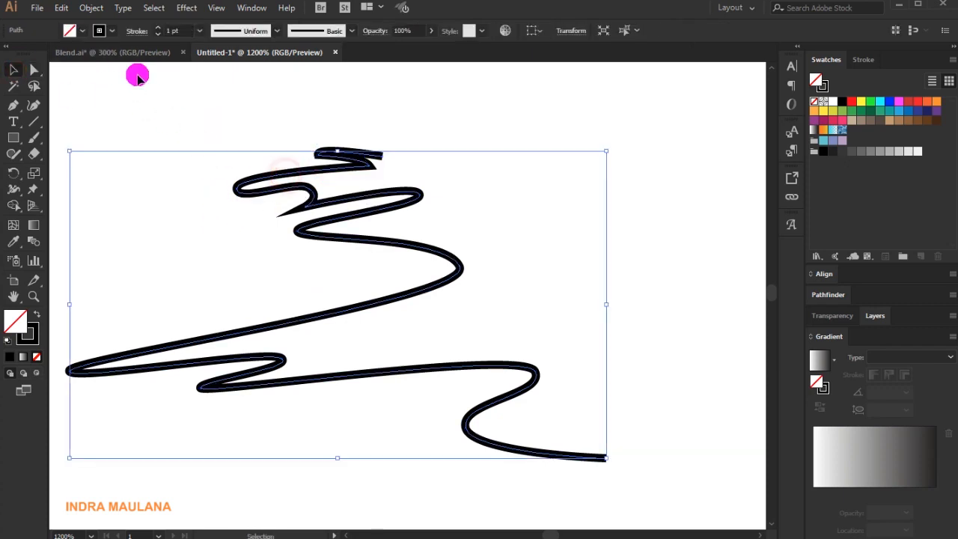
{"action": "left_click", "coordinate": [137, 31]}
{"action": "left_click", "coordinate": [67, 66]}
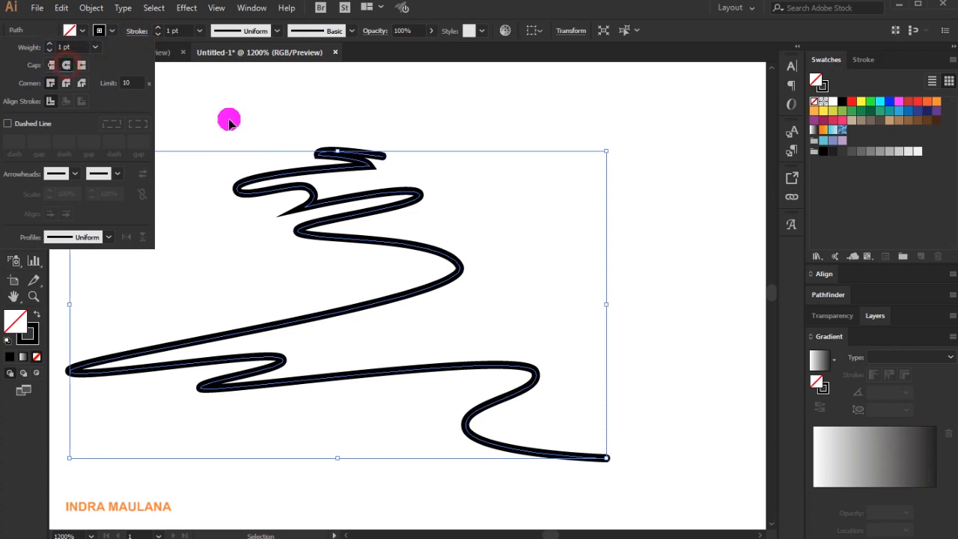
{"action": "left_click", "coordinate": [267, 113]}
{"action": "left_click", "coordinate": [268, 113]}
{"action": "left_click", "coordinate": [316, 206]}
{"action": "left_click", "coordinate": [136, 31]}
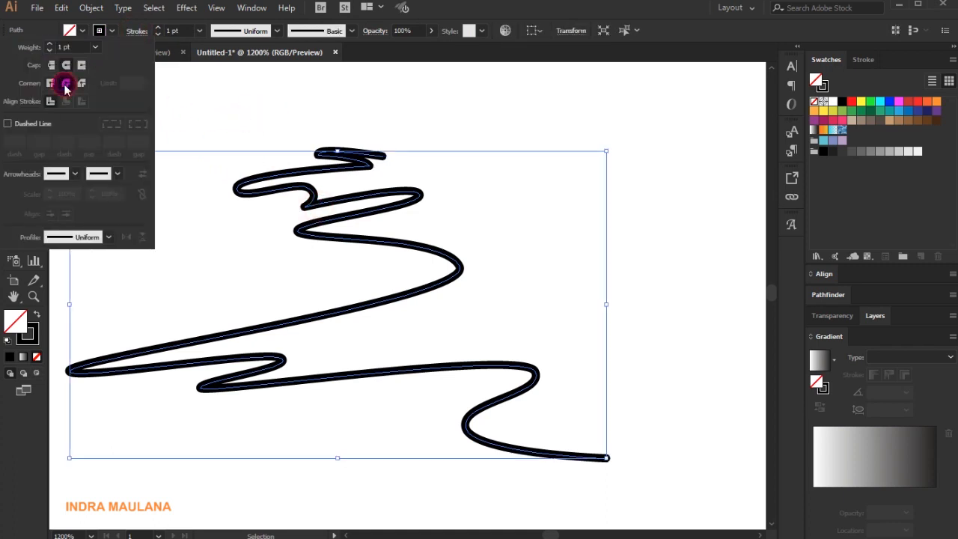
{"action": "left_click", "coordinate": [214, 97]}
{"action": "left_click", "coordinate": [216, 99]}
Shift the anchor point at the uppermost loop of the left curve slightly to refine its shape
{"action": "scroll", "coordinate": [216, 101], "scroll_direction": "down", "scroll_amount": 1}
{"action": "left_click", "coordinate": [25, 69]}
{"action": "left_click_drag", "start_coordinate": [327, 137], "coordinate": [334, 137]}
{"action": "left_click", "coordinate": [220, 178]}
Apply a gradient to the left curve's stroke
{"action": "scroll", "coordinate": [239, 212], "scroll_direction": "down", "scroll_amount": 2}
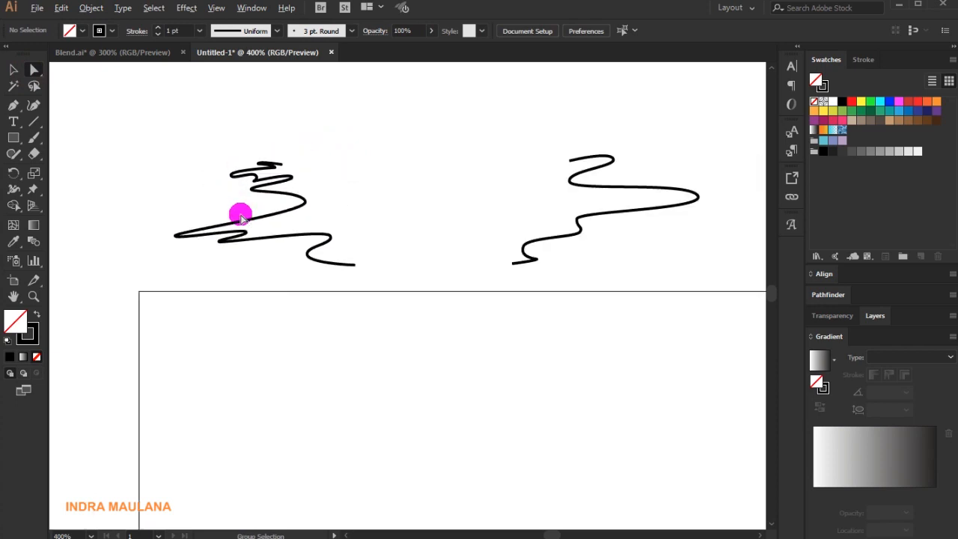
{"action": "left_click", "coordinate": [12, 71]}
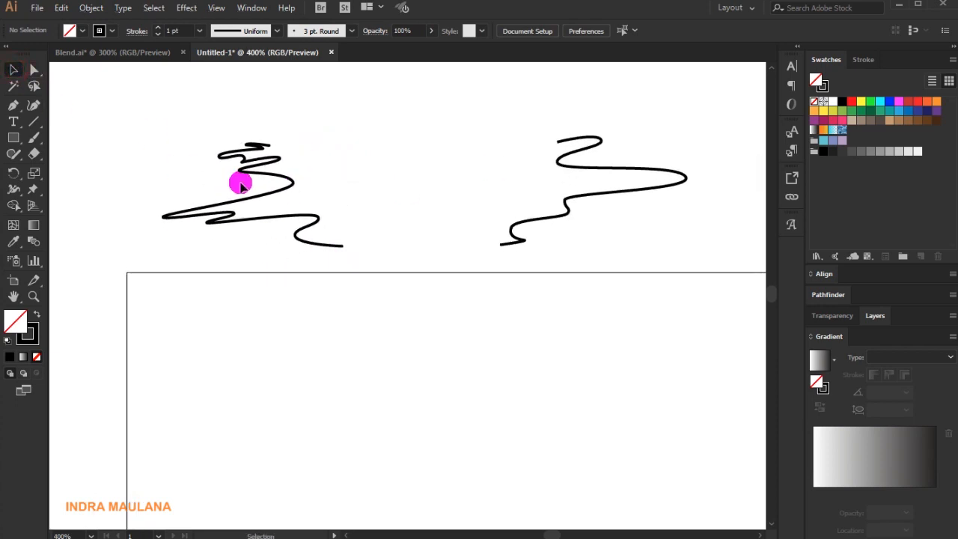
{"action": "left_click", "coordinate": [272, 174]}
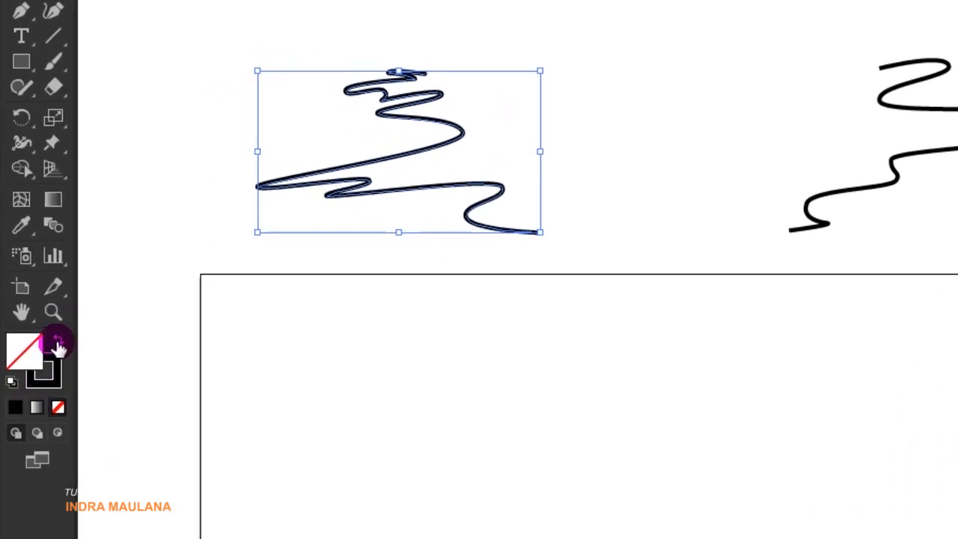
{"action": "left_click", "coordinate": [55, 351]}
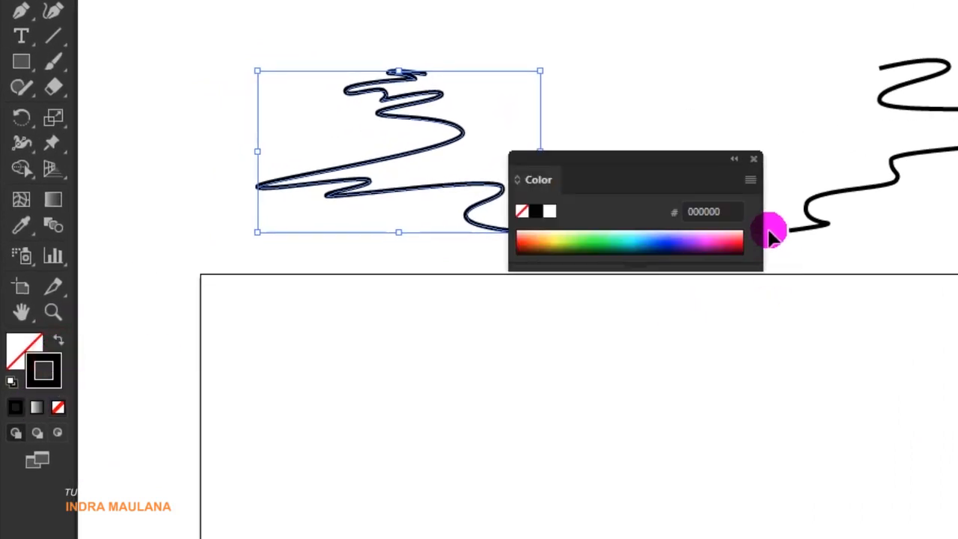
{"action": "left_click", "coordinate": [752, 160]}
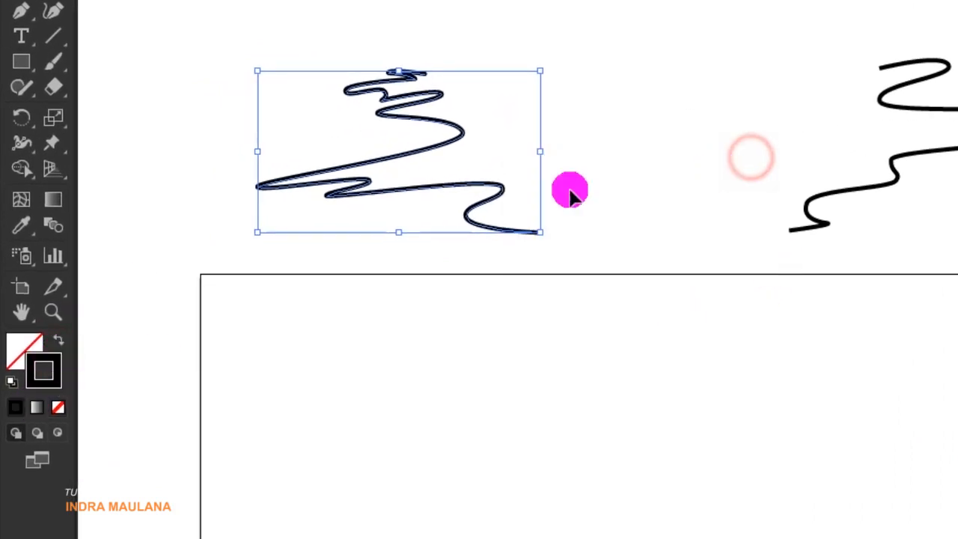
{"action": "left_click", "coordinate": [36, 404]}
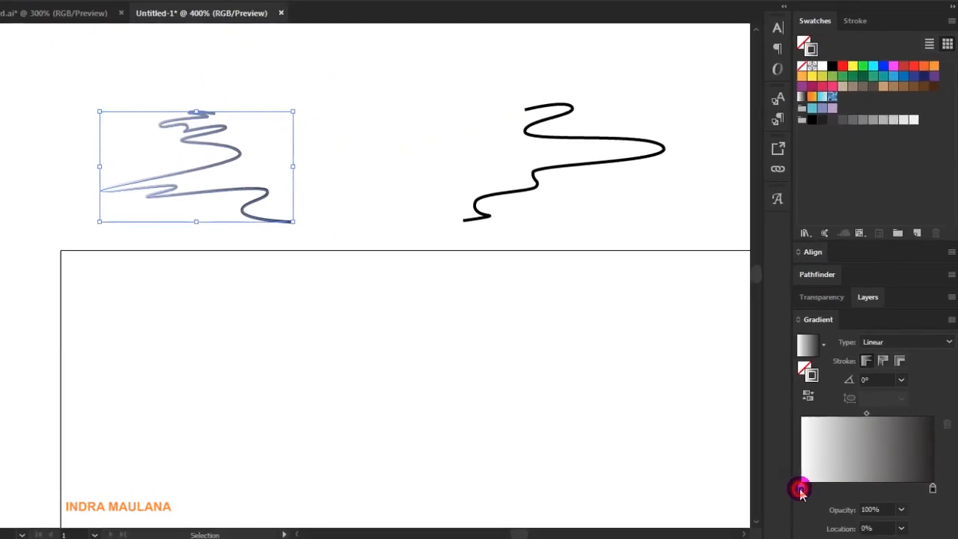
Switch the first gradient stop to RGB and set its color to hex f0f040
{"action": "double_click", "coordinate": [803, 491]}
{"action": "left_click", "coordinate": [920, 207]}
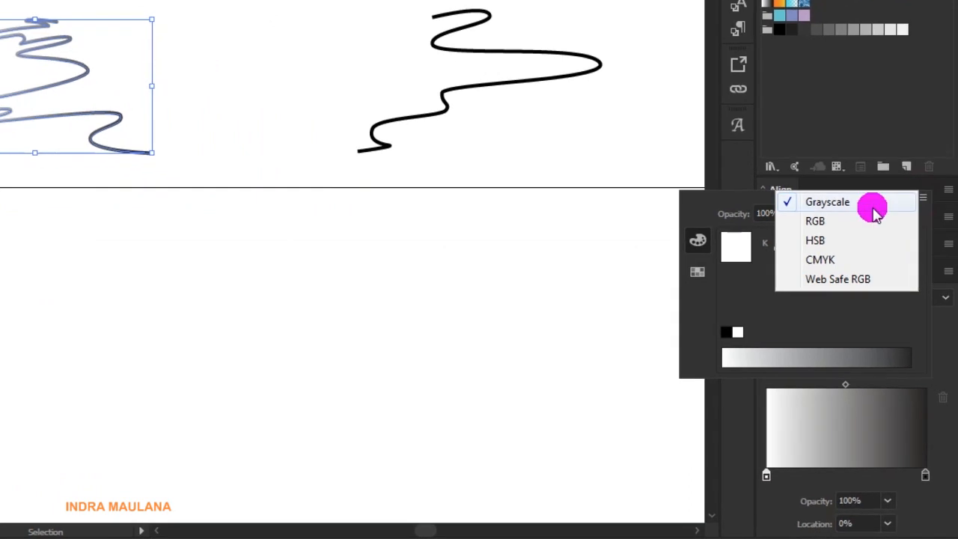
{"action": "left_click", "coordinate": [815, 222]}
{"action": "left_click", "coordinate": [902, 329]}
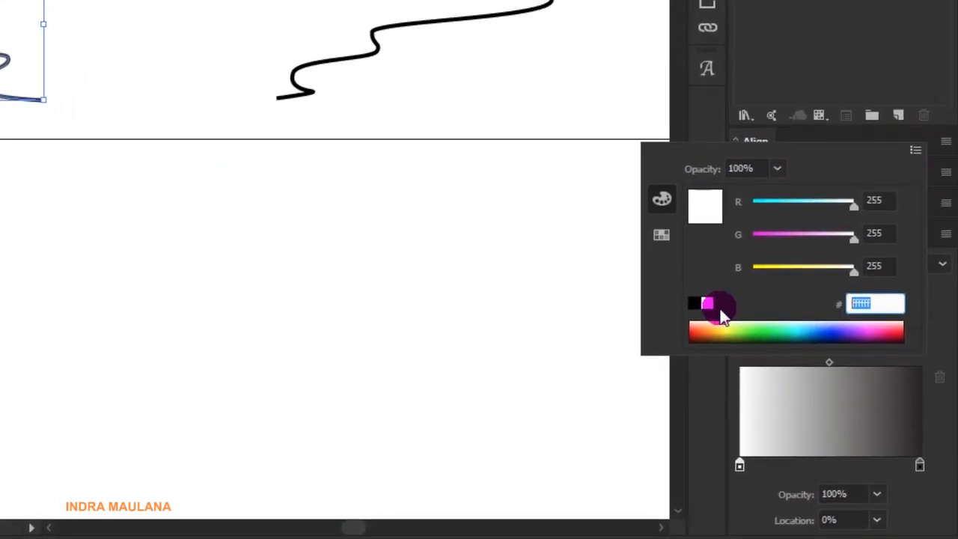
{"action": "type", "text": "f0f040"}
{"action": "key", "text": "Return"}
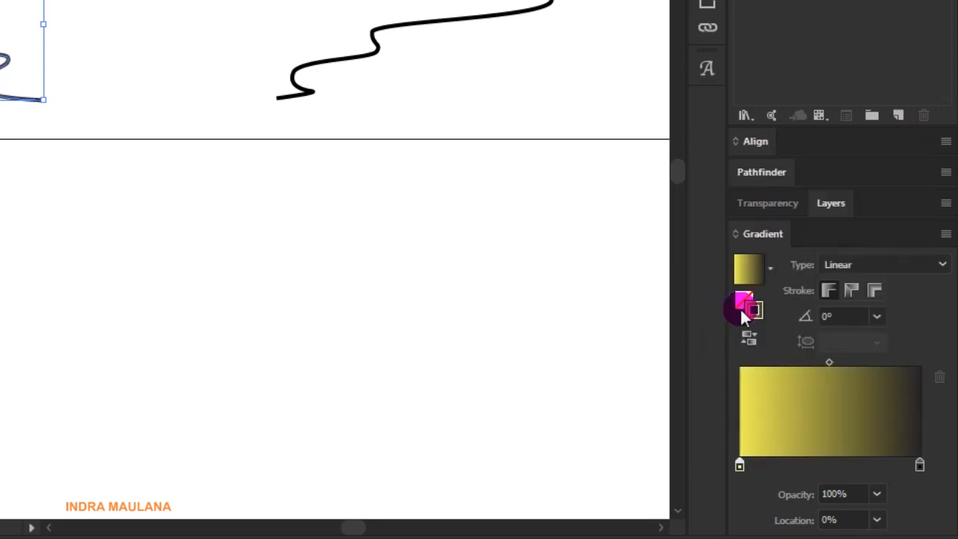
Add a second gradient stop at about 13% and set its color to hex fd4418
{"action": "left_click", "coordinate": [762, 465]}
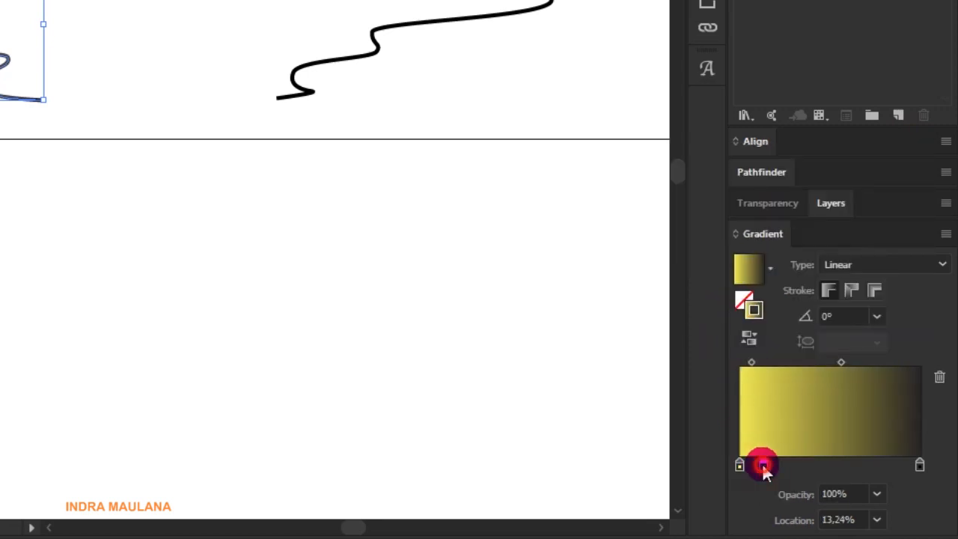
{"action": "double_click", "coordinate": [762, 464]}
{"action": "left_click", "coordinate": [891, 303]}
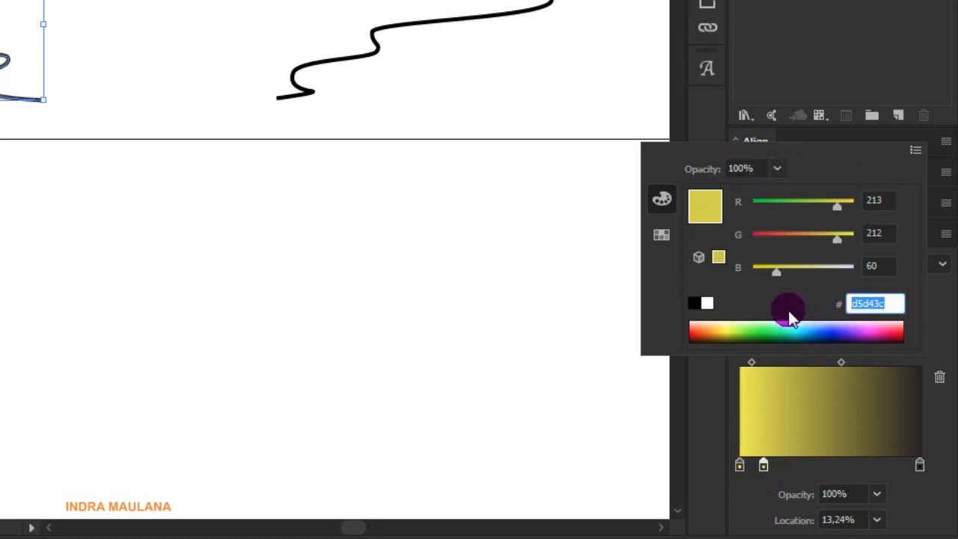
{"action": "type", "text": "fd"}
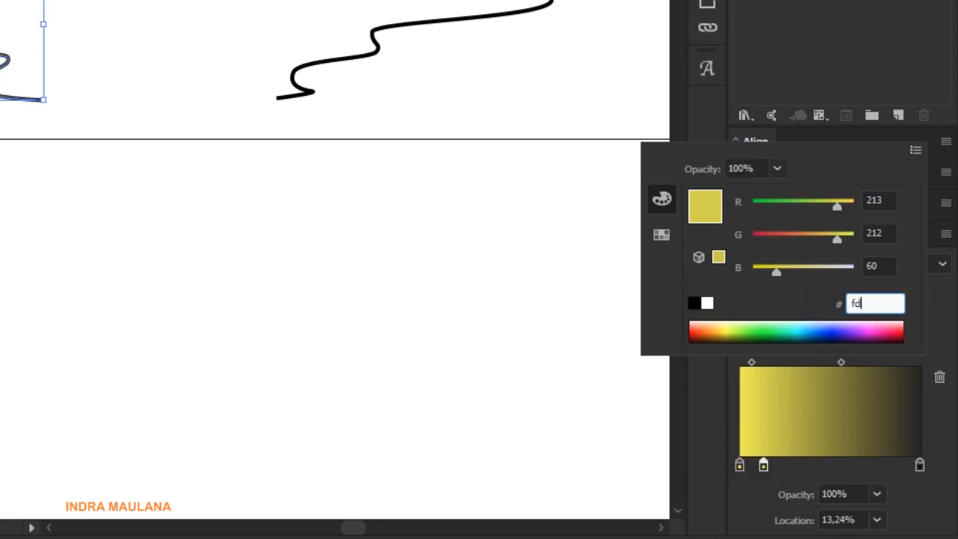
{"action": "type", "text": "4418"}
{"action": "left_click", "coordinate": [788, 308]}
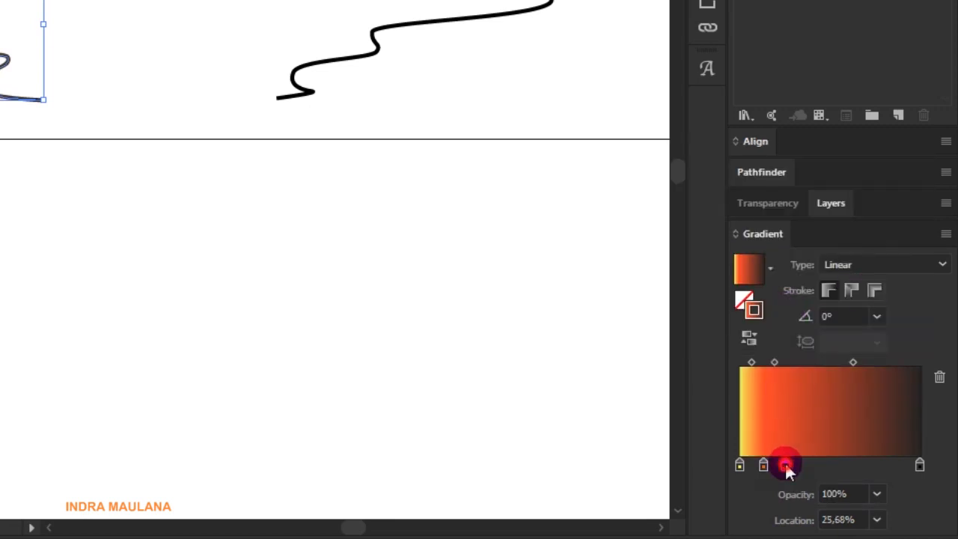
Add a third gradient stop at about 26% and set its color to hex 9e005d
{"action": "double_click", "coordinate": [784, 465]}
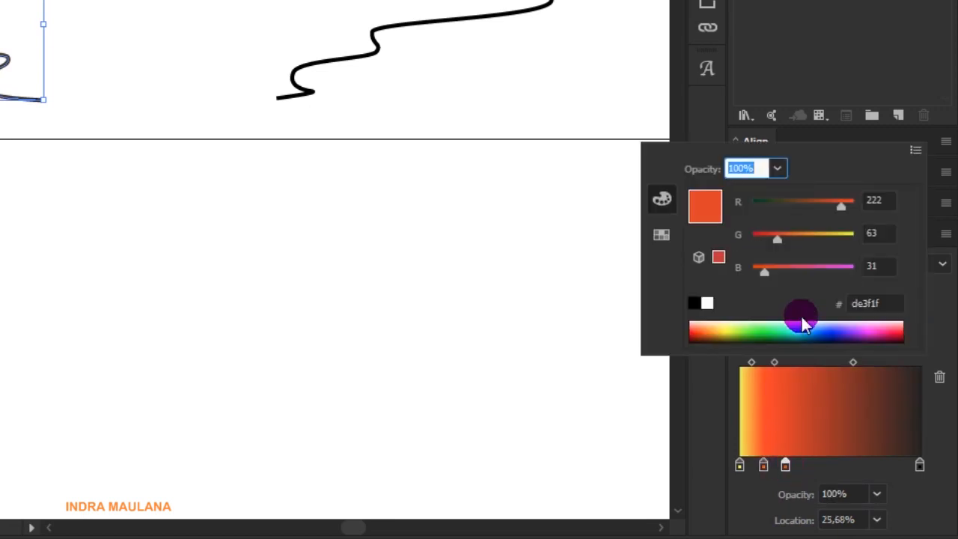
{"action": "left_click", "coordinate": [883, 301]}
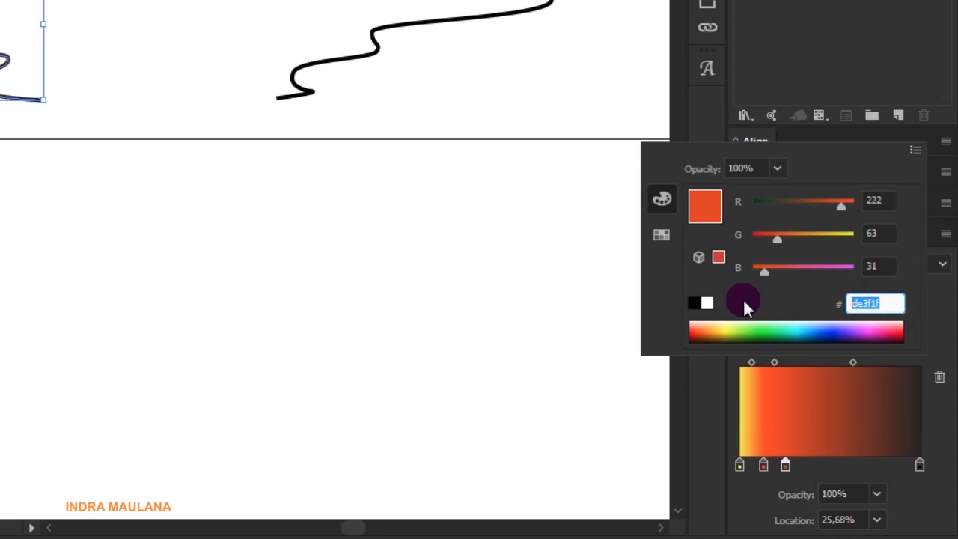
{"action": "type", "text": "9e005d"}
{"action": "key", "text": "Return"}
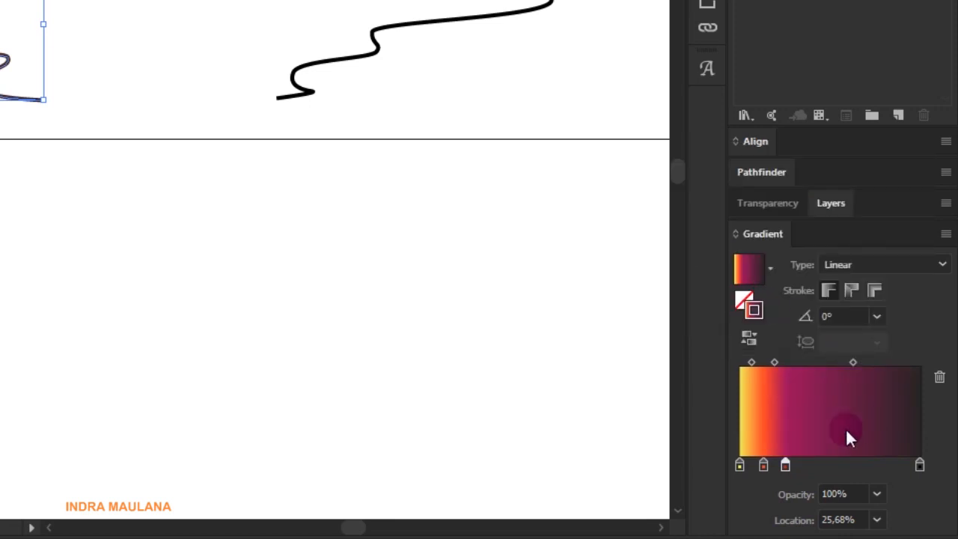
Add a fourth gradient stop at about 42% and set its color to hex 122f9e
{"action": "double_click", "coordinate": [816, 465]}
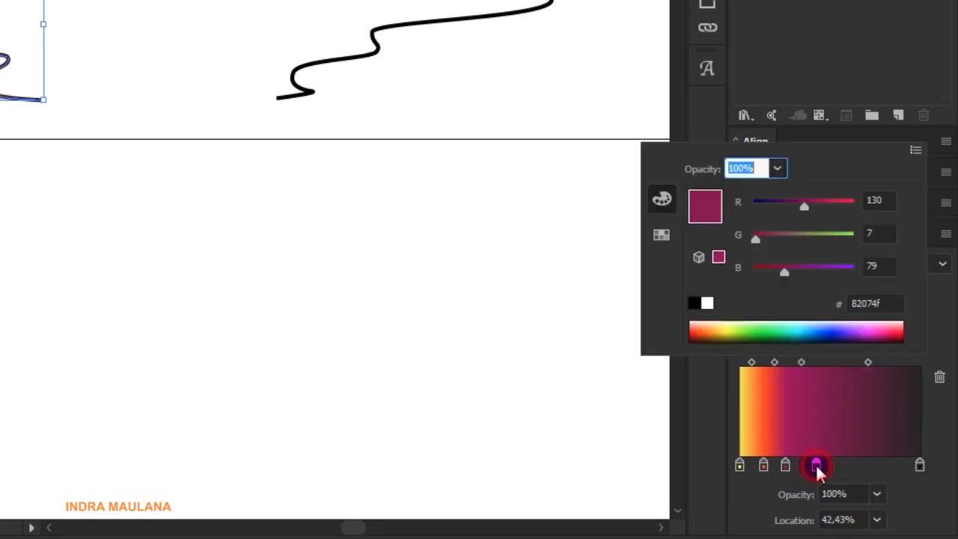
{"action": "left_click", "coordinate": [883, 303]}
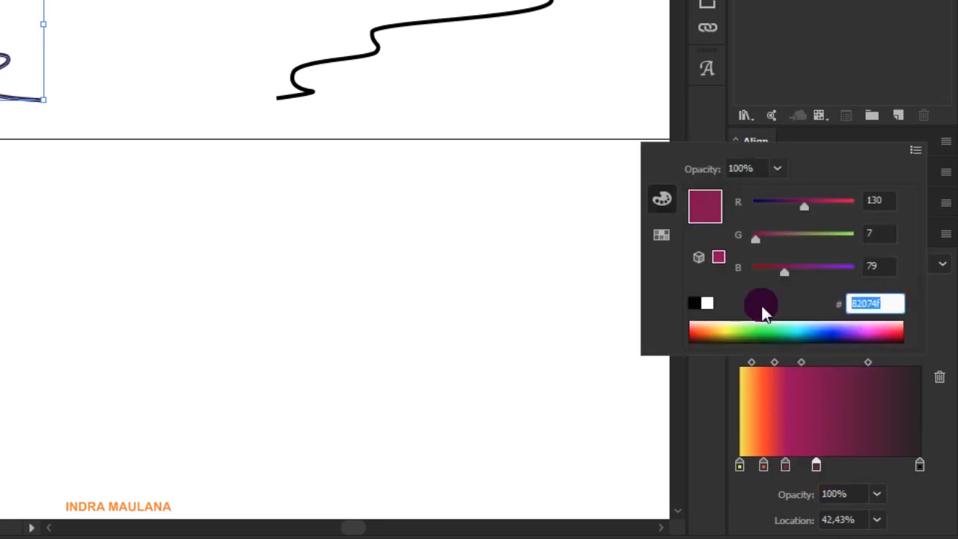
{"action": "type", "text": "122"}
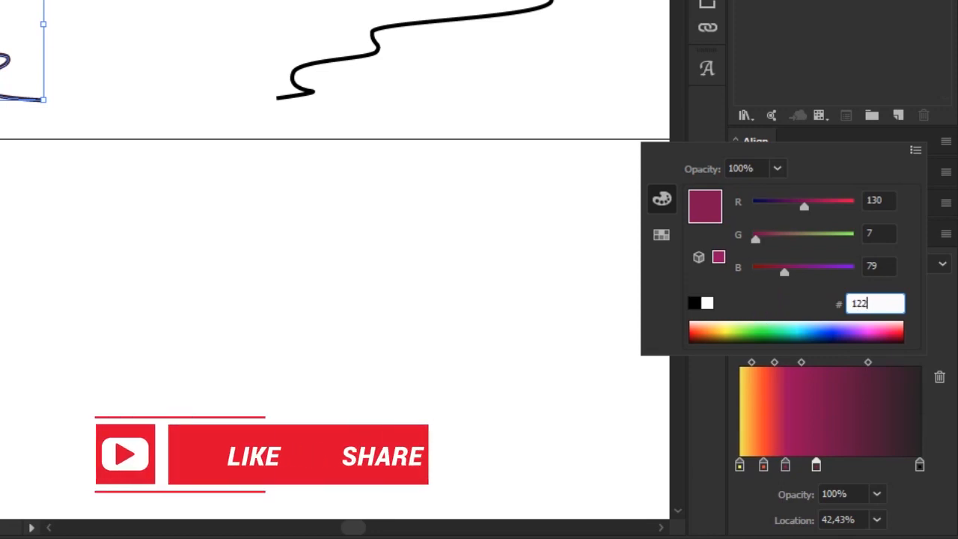
{"action": "type", "text": "f"}
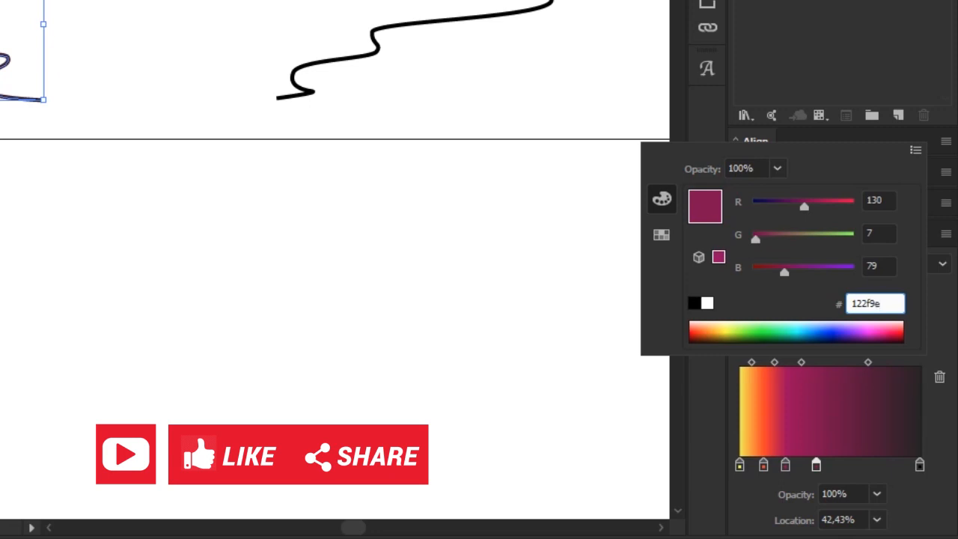
{"action": "type", "text": "9e"}
{"action": "key", "text": "Return"}
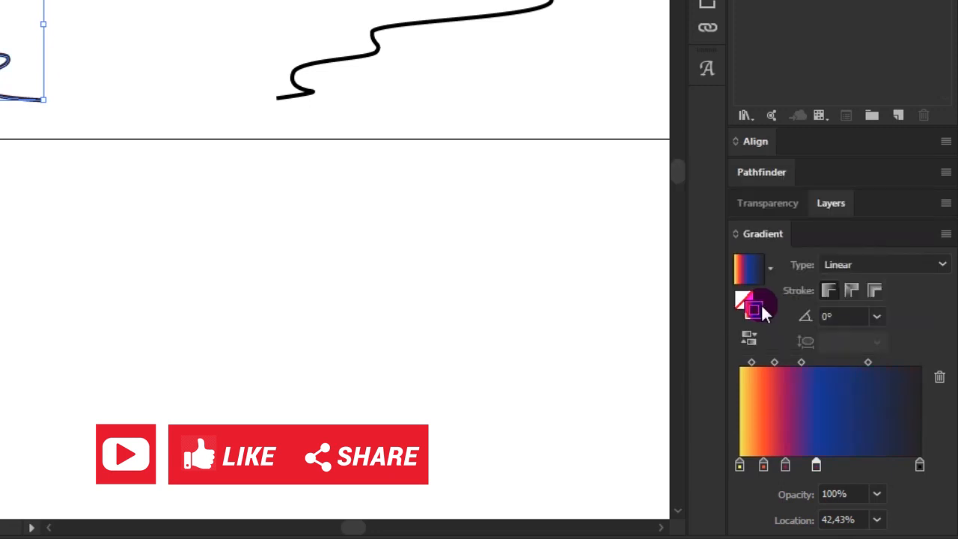
Switch the last gradient stop to RGB and set its color to hex 00ffff
{"action": "double_click", "coordinate": [919, 464]}
{"action": "left_click", "coordinate": [908, 151]}
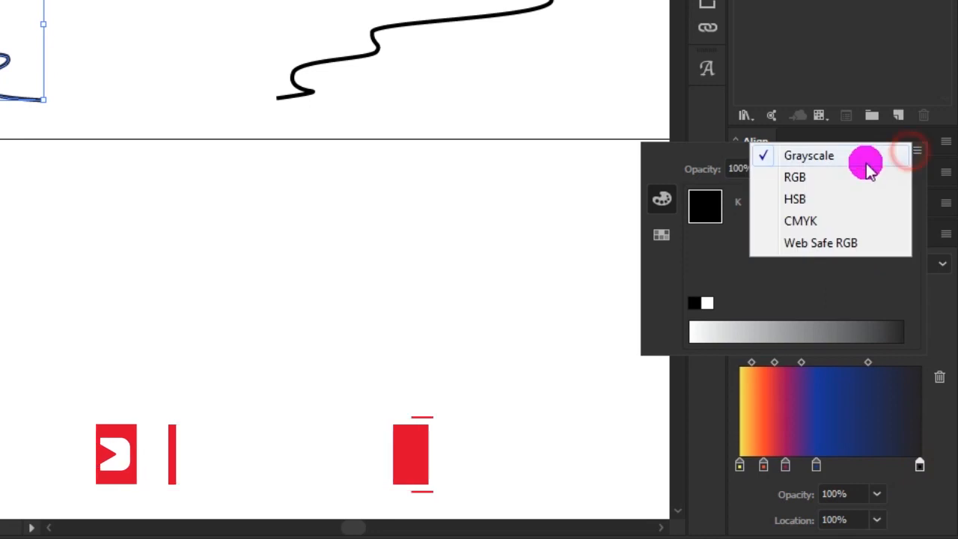
{"action": "left_click", "coordinate": [815, 178]}
{"action": "left_click", "coordinate": [889, 304]}
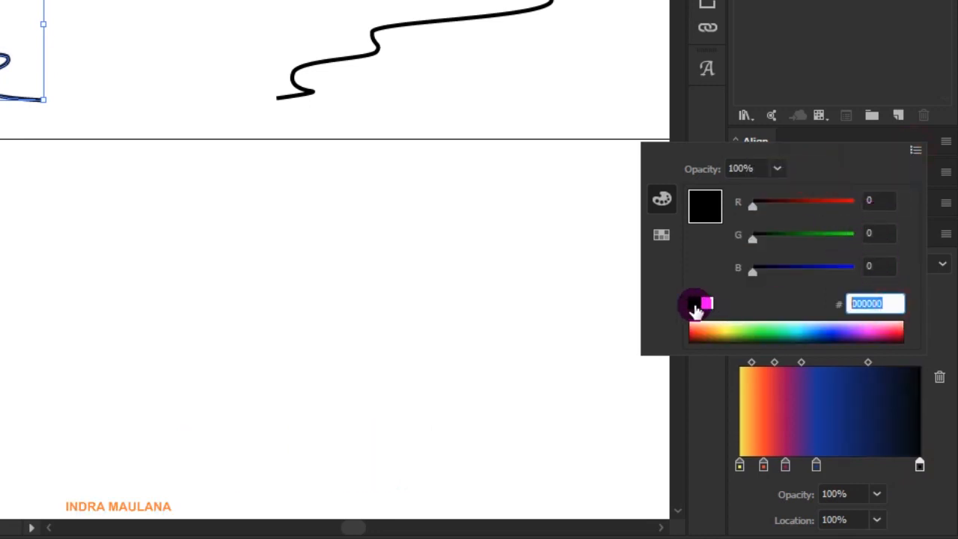
{"action": "type", "text": "00ffff"}
{"action": "key", "text": "Return"}
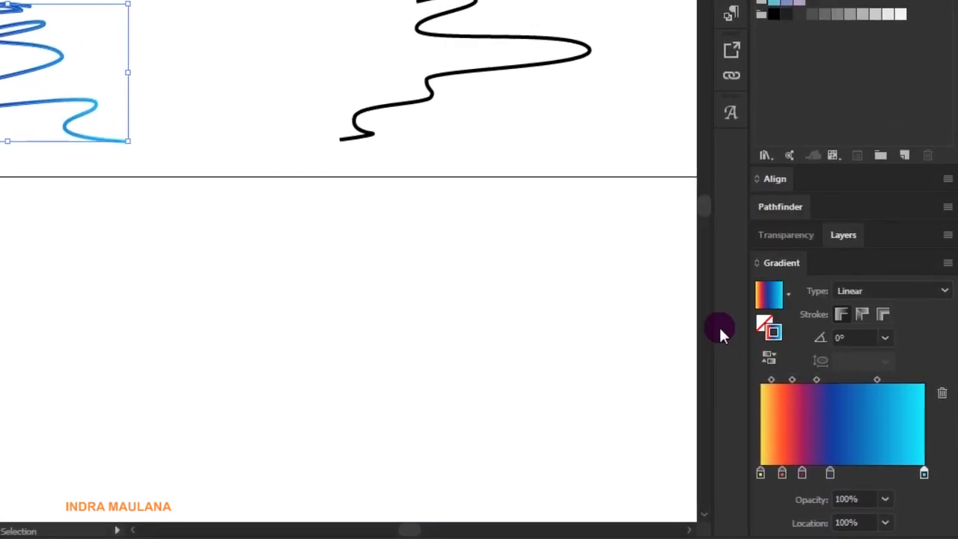
Spread the middle gradient stops more evenly, placing the dark blue stop at about 71%, and deselect the curve
{"action": "mouse_move", "coordinate": [846, 483]}
{"action": "left_mouse_down"}
{"action": "mouse_move", "coordinate": [858, 483]}
{"action": "mouse_move", "coordinate": [841, 497]}
{"action": "mouse_move", "coordinate": [867, 500]}
{"action": "left_mouse_up"}
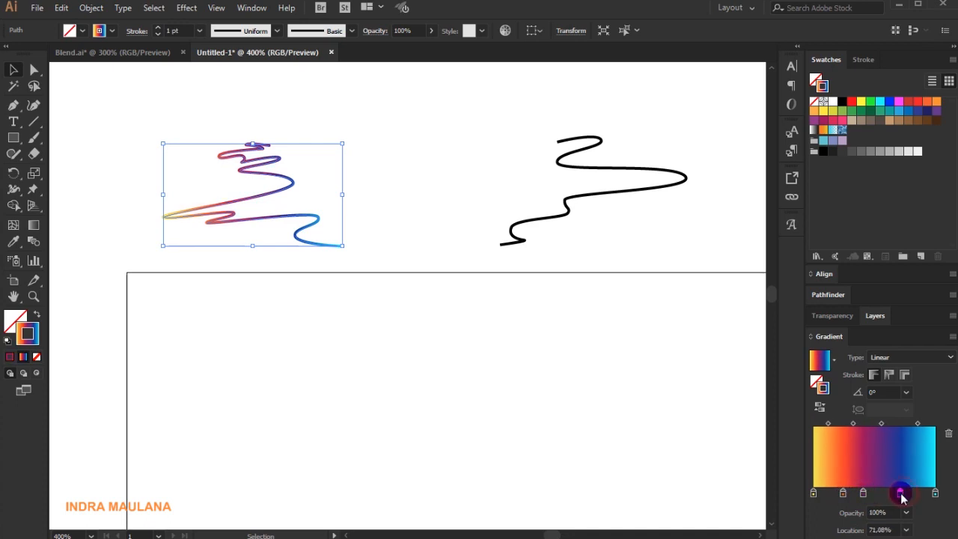
{"action": "left_click", "coordinate": [573, 425]}
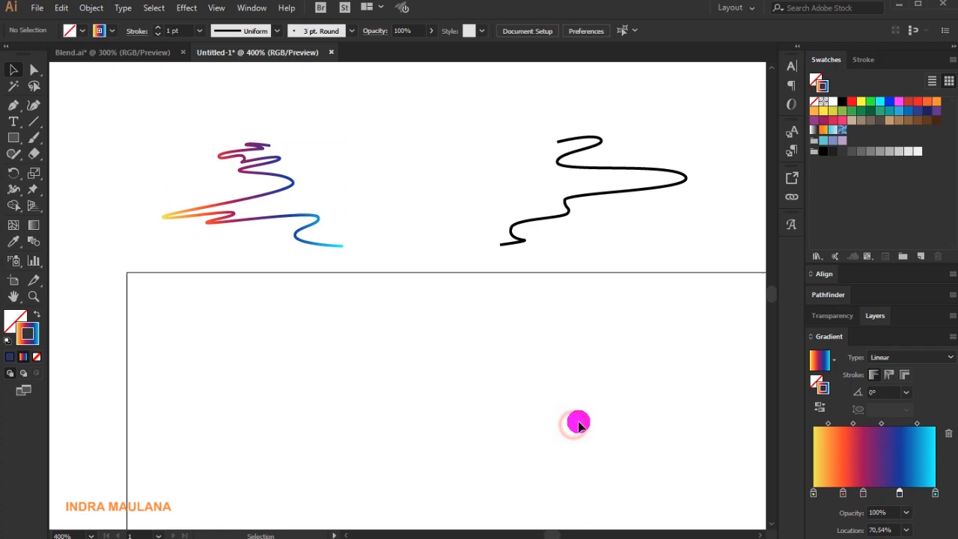
Apply the same multi-stop gradient to the right curve's stroke
{"action": "left_click", "coordinate": [306, 219]}
{"action": "left_click", "coordinate": [635, 172]}
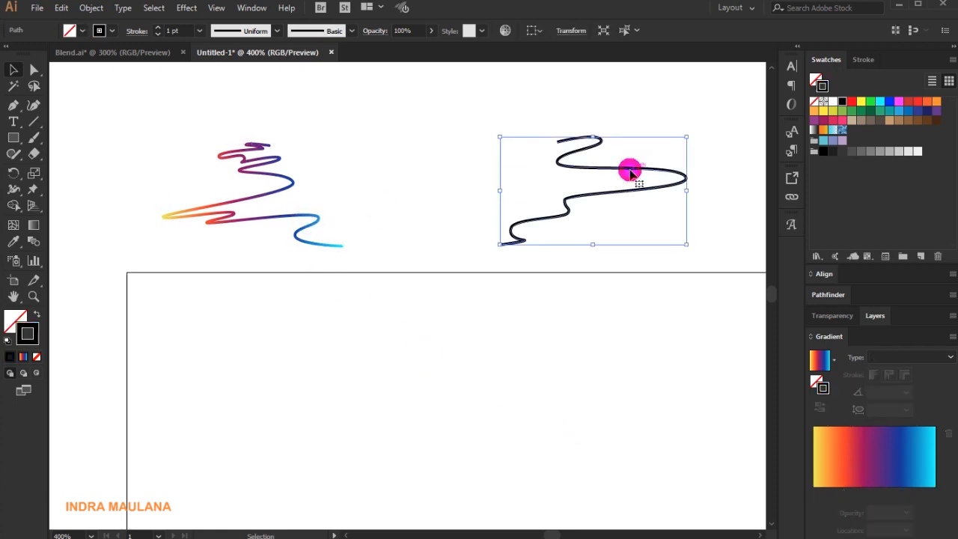
{"action": "left_click", "coordinate": [877, 453]}
{"action": "left_click", "coordinate": [613, 389]}
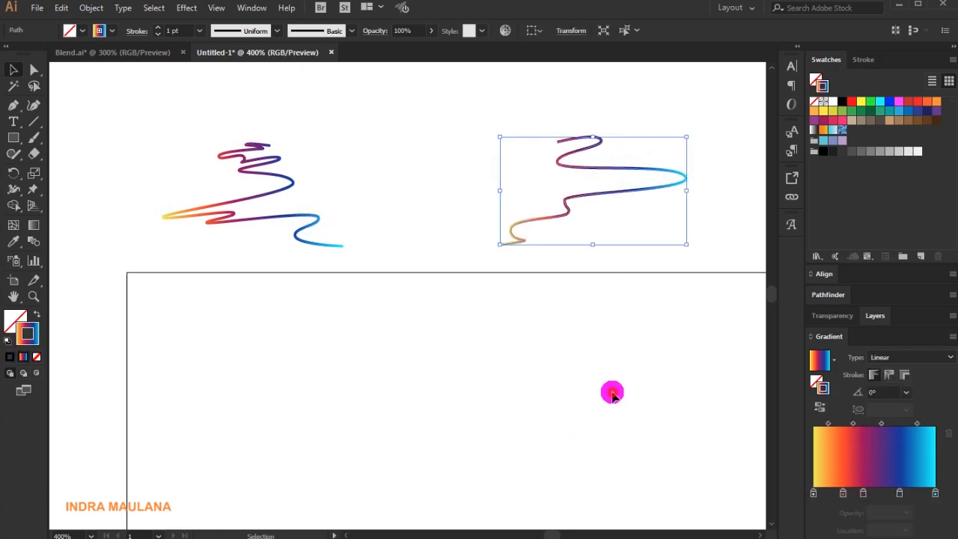
{"action": "left_click", "coordinate": [610, 193]}
{"action": "left_click", "coordinate": [654, 261]}
Select both gradient curves and make a blend between them
{"action": "left_click_drag", "start_coordinate": [676, 300], "coordinate": [160, 133]}
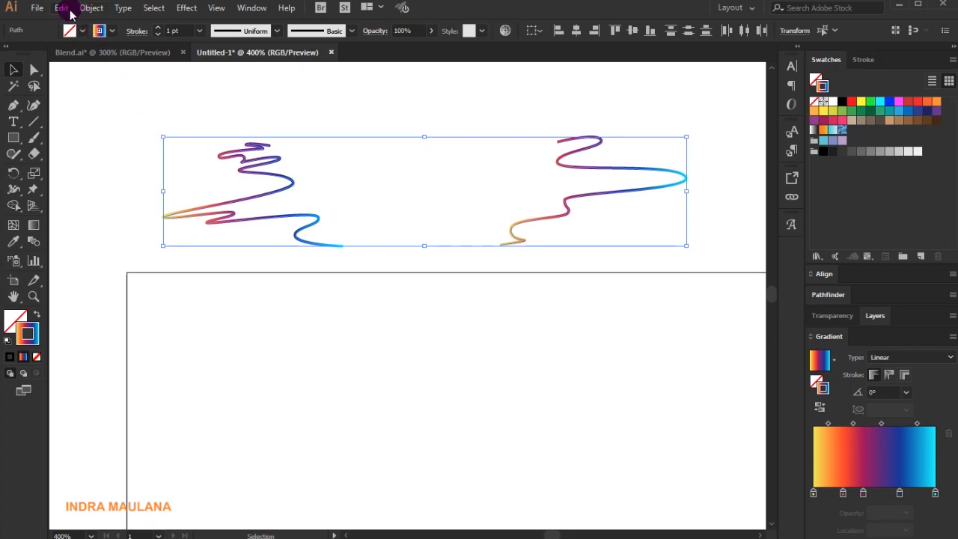
{"action": "left_click", "coordinate": [91, 9]}
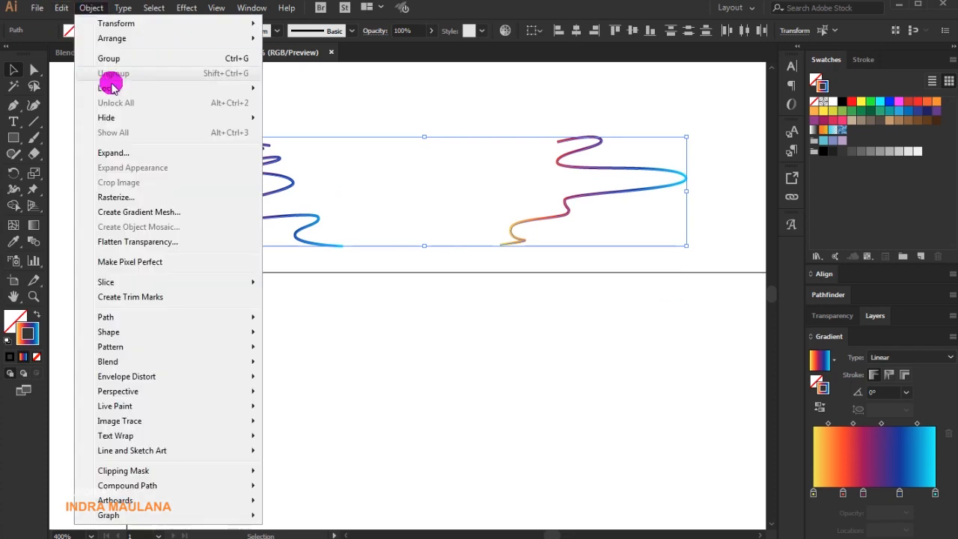
{"action": "mouse_move", "coordinate": [187, 363]}
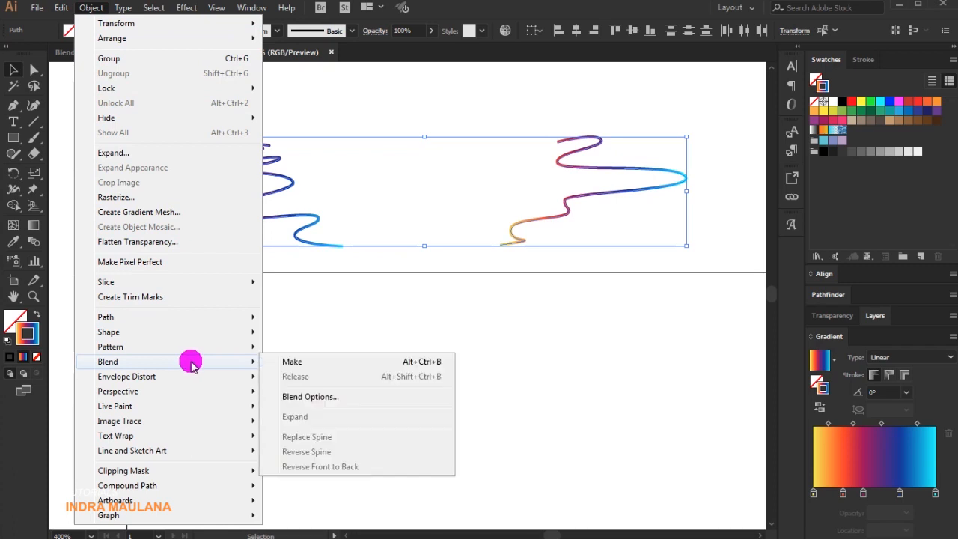
{"action": "left_click", "coordinate": [306, 365]}
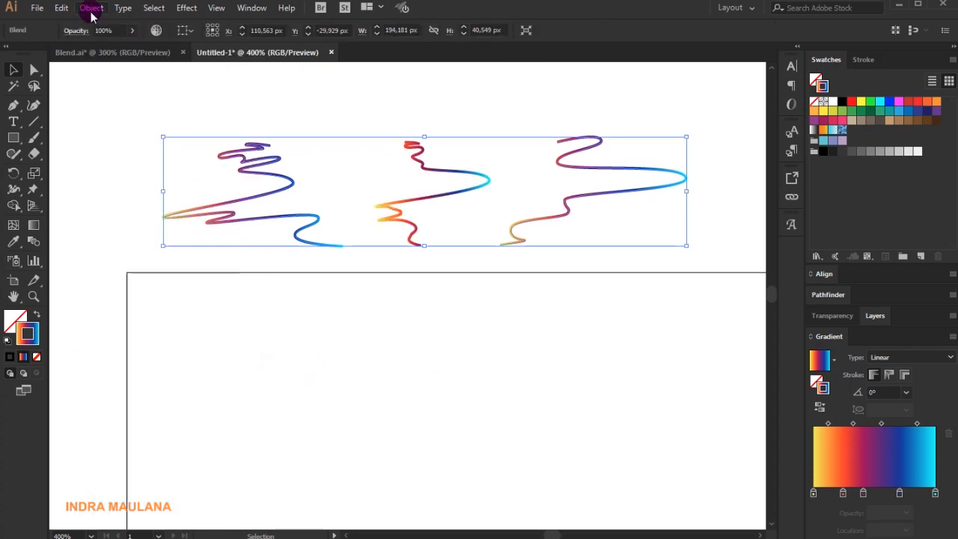
Set the blend's spacing option to Specified Distance and turn on its preview
{"action": "left_click", "coordinate": [90, 9]}
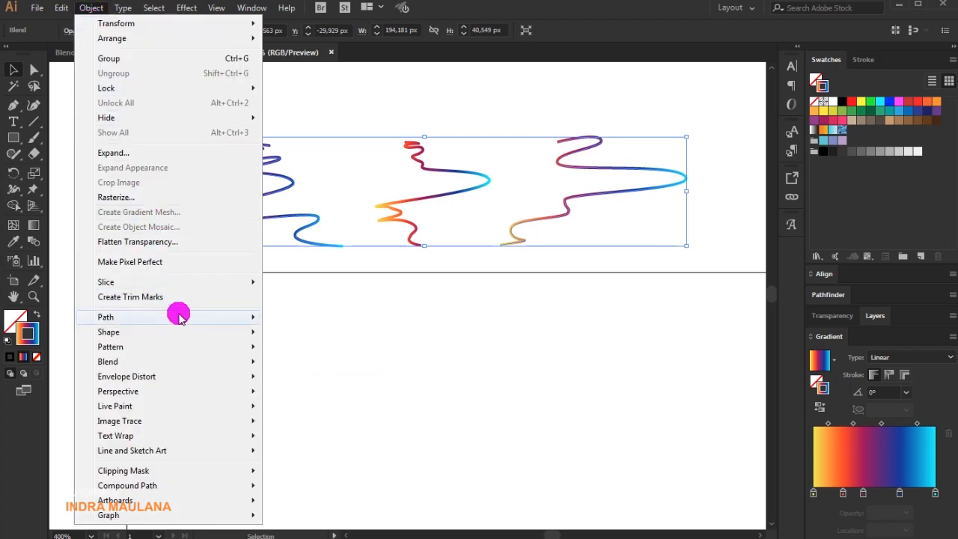
{"action": "mouse_move", "coordinate": [194, 359]}
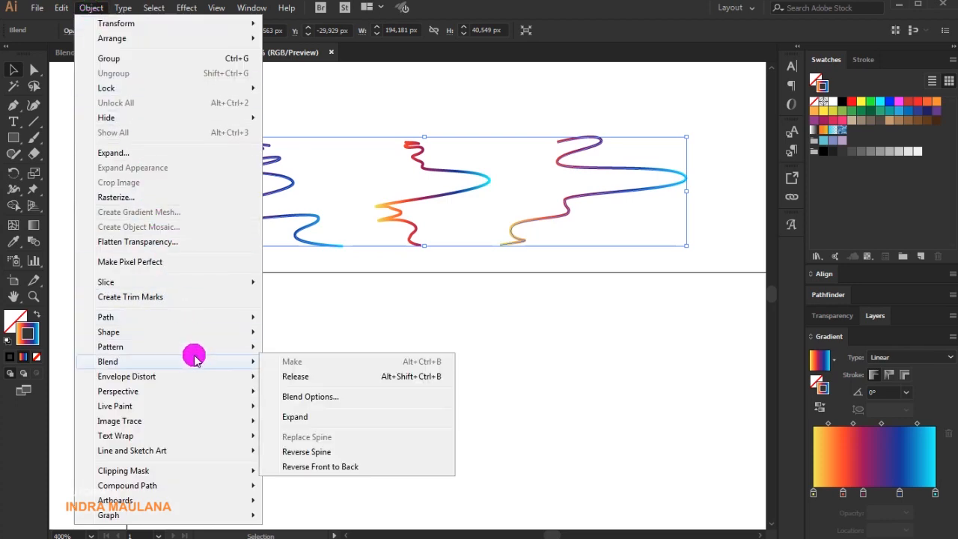
{"action": "left_click", "coordinate": [351, 396]}
{"action": "left_click_drag", "start_coordinate": [636, 152], "coordinate": [617, 287]}
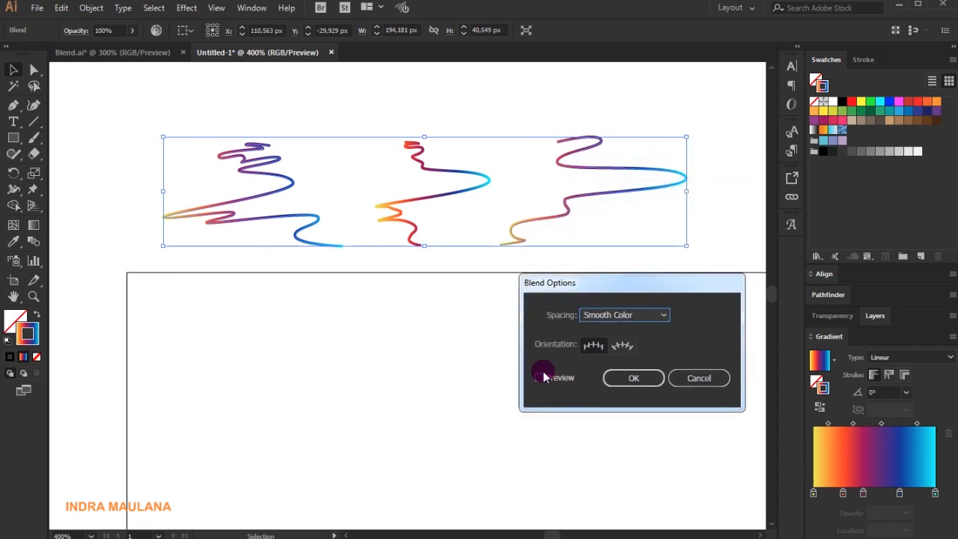
{"action": "left_click", "coordinate": [620, 316]}
{"action": "left_click", "coordinate": [636, 357]}
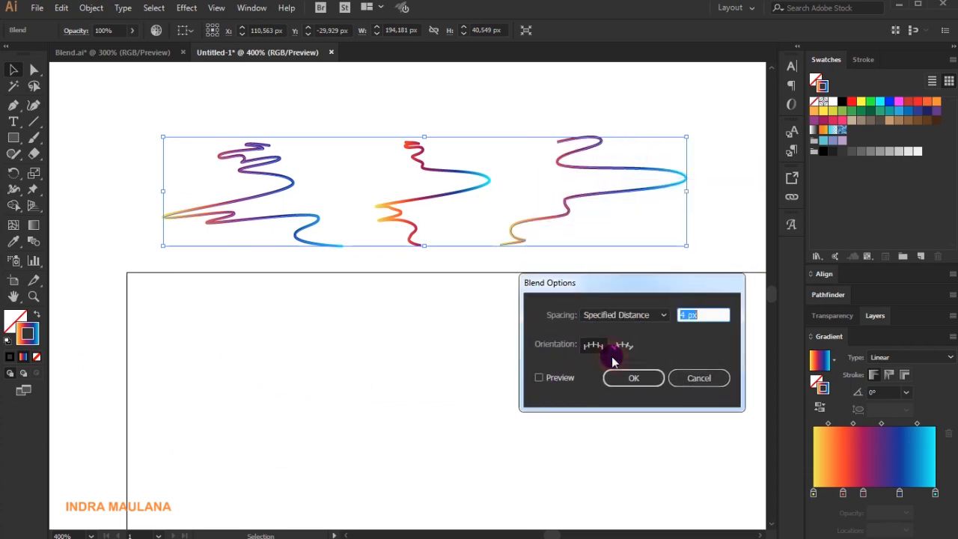
{"action": "left_click", "coordinate": [545, 379]}
Try blend spacing distances of 1 px and 1,5 px with the preview on
{"action": "double_click", "coordinate": [700, 314]}
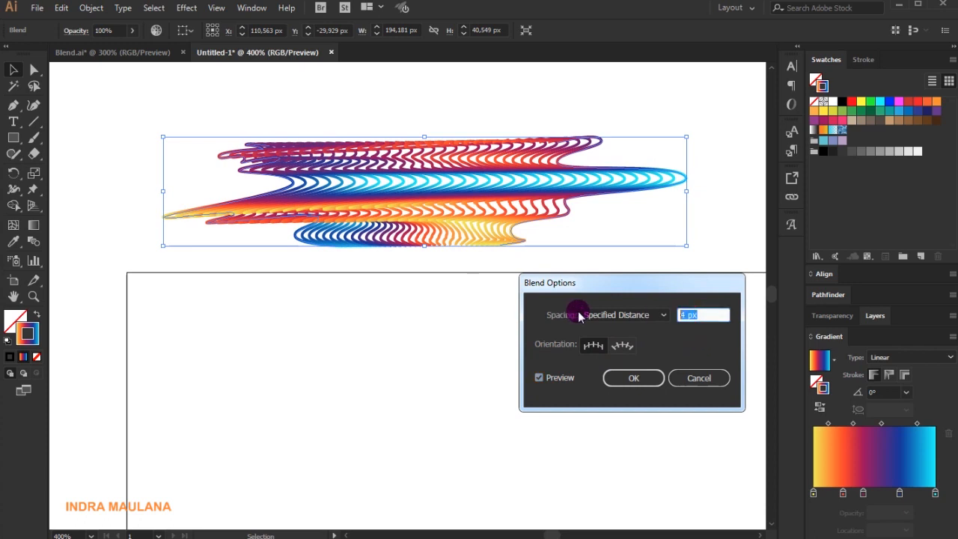
{"action": "left_click", "coordinate": [539, 379]}
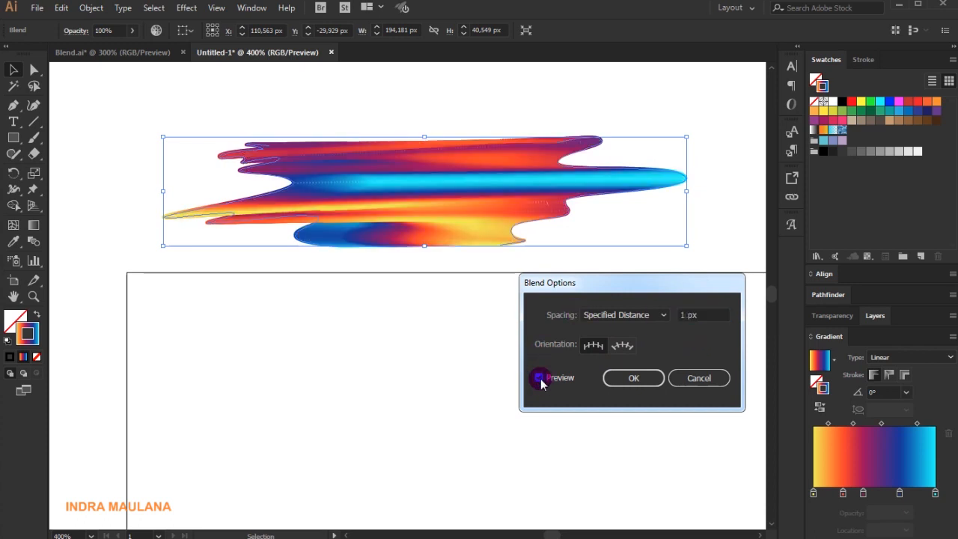
{"action": "left_click_drag", "start_coordinate": [711, 315], "coordinate": [631, 313]}
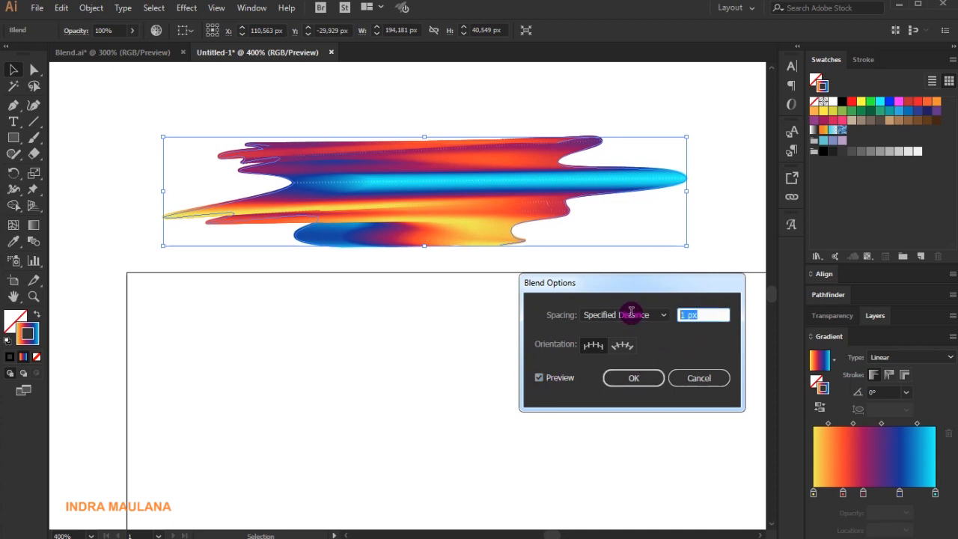
{"action": "type", "text": "1,5"}
{"action": "left_click", "coordinate": [541, 378]}
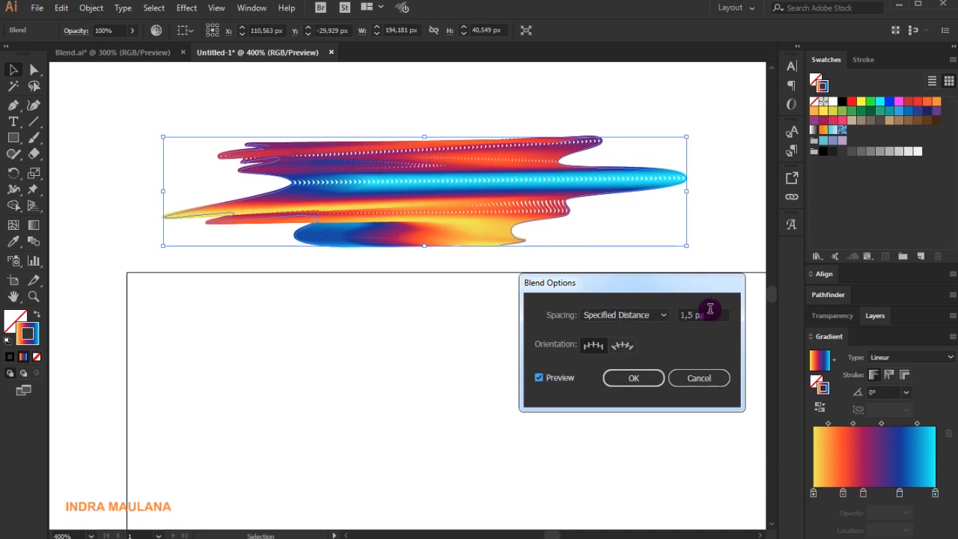
Set the blend's specified distance to 0,4 px, apply the options and deselect the blend
{"action": "left_click_drag", "start_coordinate": [710, 313], "coordinate": [602, 327]}
{"action": "type", "text": "0"}
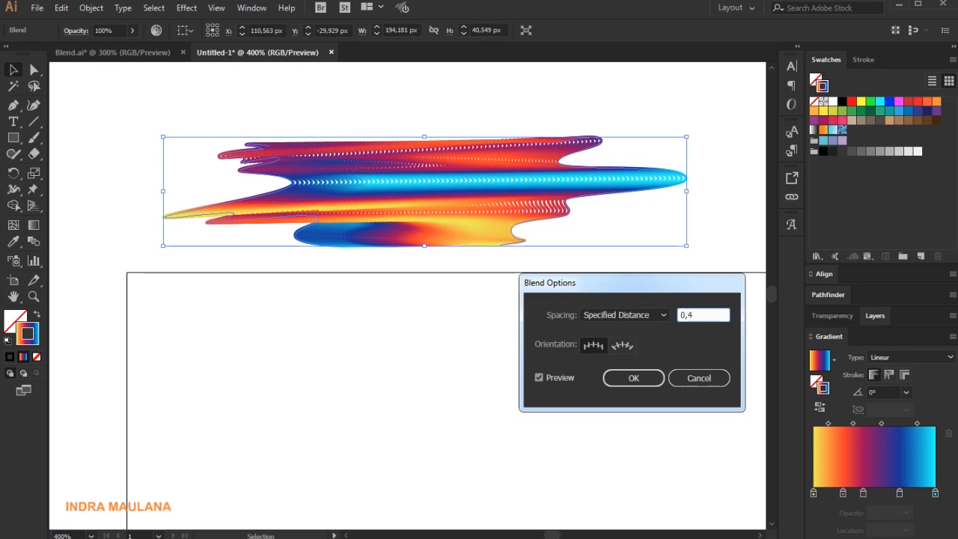
{"action": "left_click", "coordinate": [540, 378]}
{"action": "left_click", "coordinate": [540, 377]}
{"action": "left_click", "coordinate": [630, 381]}
{"action": "left_click", "coordinate": [465, 357]}
Draw a curved path with the Pen tool from the artboard's lower-left edge, looping once and ending near its upper right
{"action": "scroll", "coordinate": [464, 358], "scroll_direction": "down", "scroll_amount": 1}
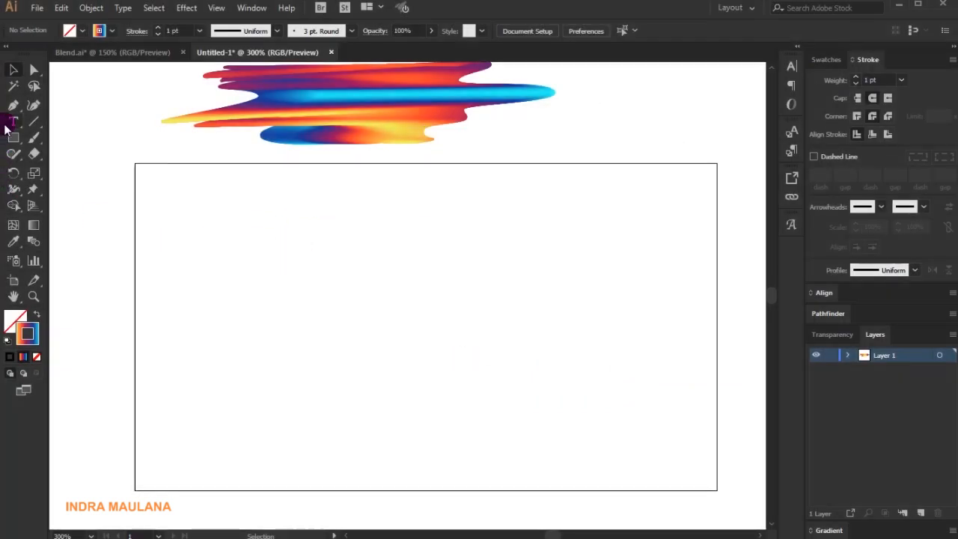
{"action": "left_click", "coordinate": [11, 110]}
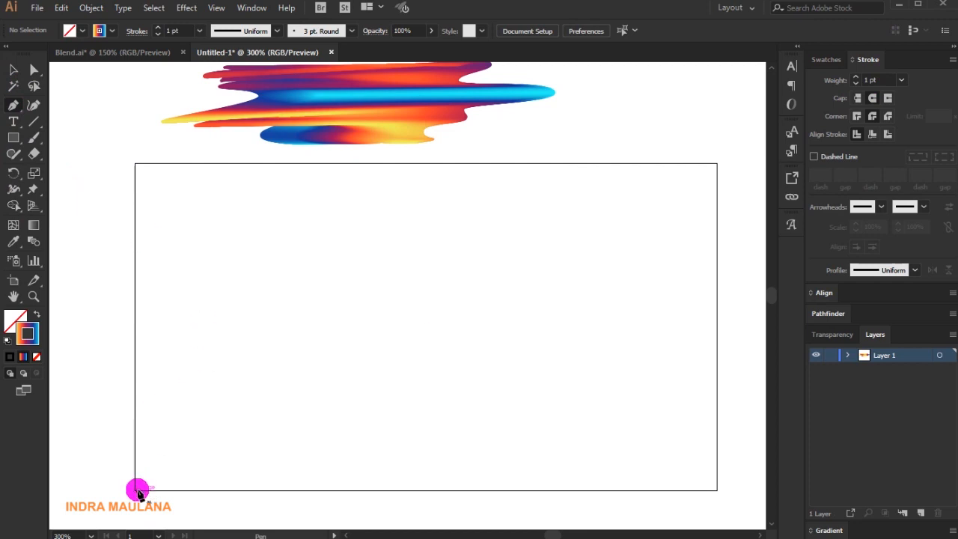
{"action": "left_click", "coordinate": [197, 490]}
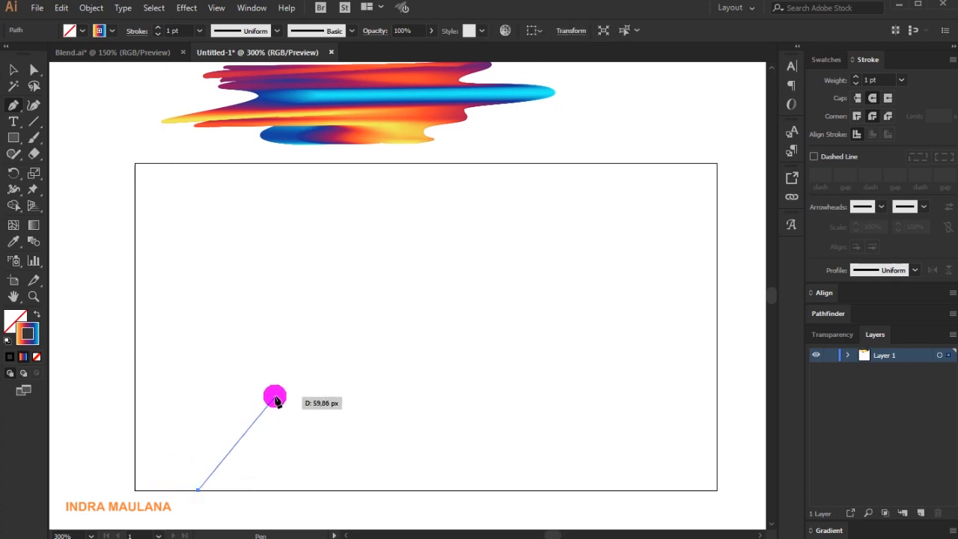
{"action": "left_click_drag", "start_coordinate": [488, 267], "coordinate": [614, 342]}
{"action": "left_click_drag", "start_coordinate": [440, 361], "coordinate": [406, 316]}
{"action": "key", "text": "space"}
{"action": "left_click_drag", "start_coordinate": [531, 235], "coordinate": [712, 343]}
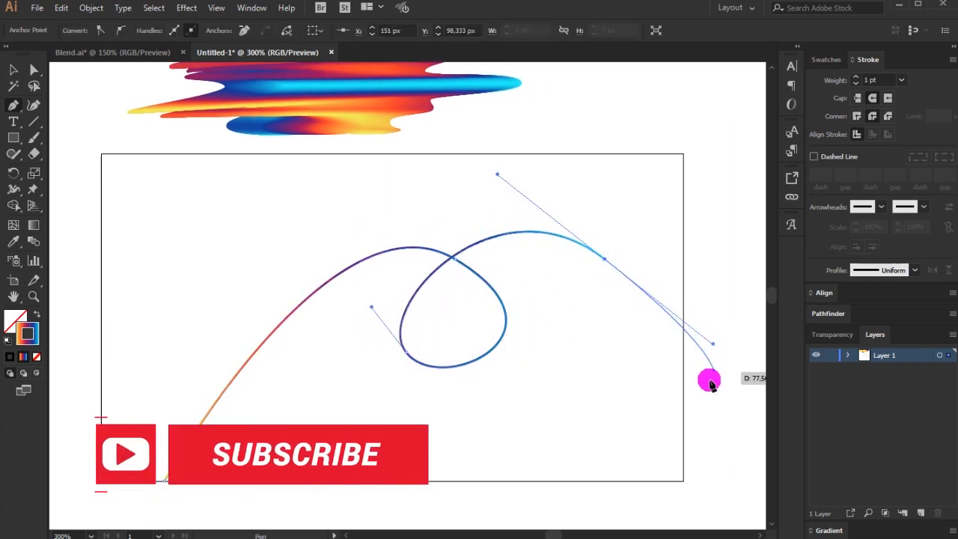
Adjust the direction handles of the loop's lower-left anchor with Direct Selection to make the loop wider and rounder
{"action": "left_click", "coordinate": [33, 70]}
{"action": "left_click", "coordinate": [204, 240]}
{"action": "left_click", "coordinate": [404, 350]}
{"action": "left_click", "coordinate": [406, 352]}
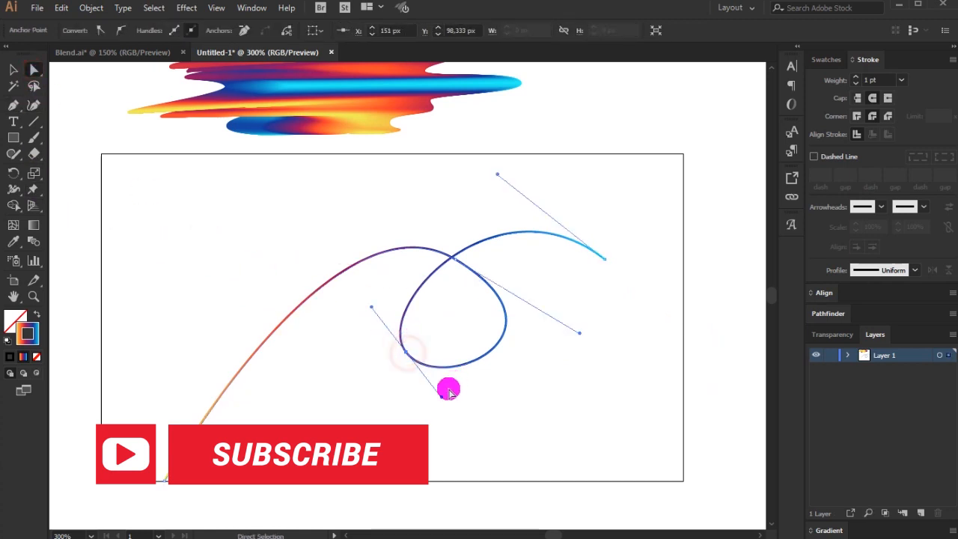
{"action": "left_click_drag", "start_coordinate": [440, 398], "coordinate": [464, 403]}
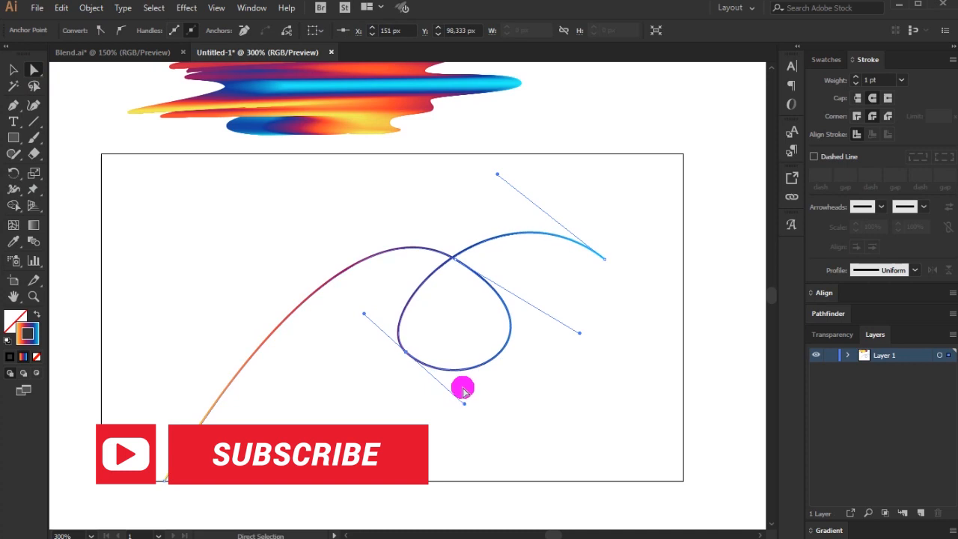
{"action": "left_click_drag", "start_coordinate": [364, 313], "coordinate": [355, 285]}
Shorten the upper loop anchor's handle, shift the upper and lower loop anchors slightly, and adjust the lower anchor's handle
{"action": "left_click", "coordinate": [456, 256]}
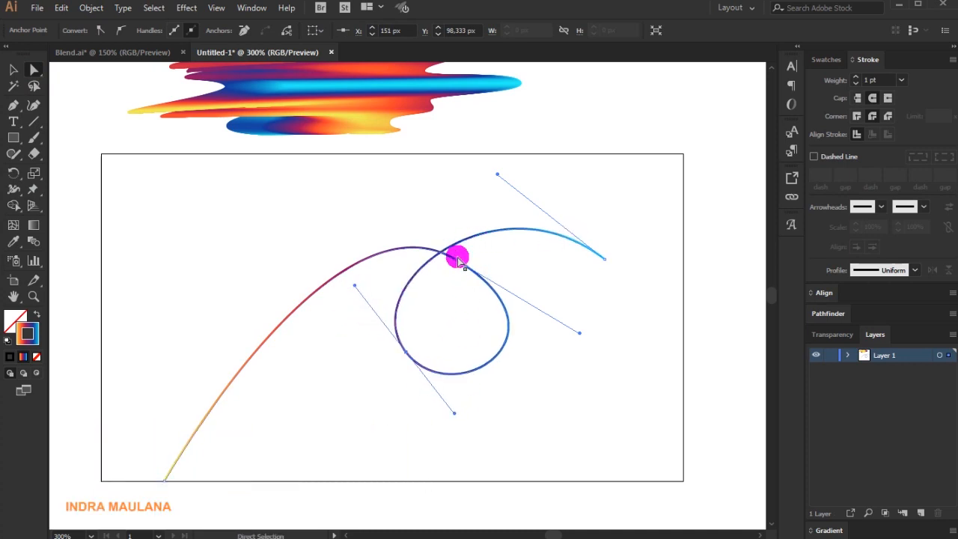
{"action": "left_click_drag", "start_coordinate": [578, 333], "coordinate": [552, 327]}
{"action": "left_click", "coordinate": [456, 261]}
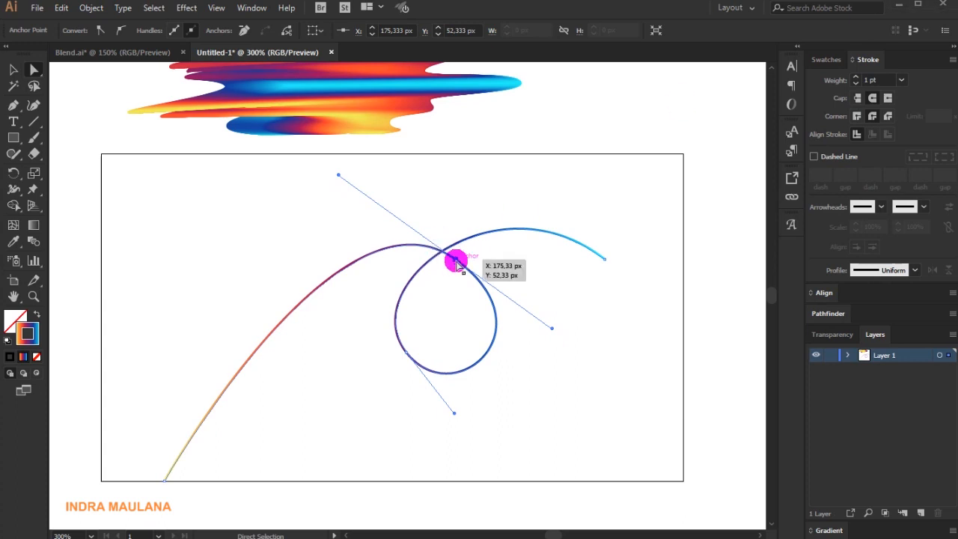
{"action": "left_click_drag", "start_coordinate": [455, 261], "coordinate": [428, 240]}
{"action": "left_click_drag", "start_coordinate": [406, 352], "coordinate": [422, 367]}
{"action": "left_click_drag", "start_coordinate": [471, 427], "coordinate": [492, 406]}
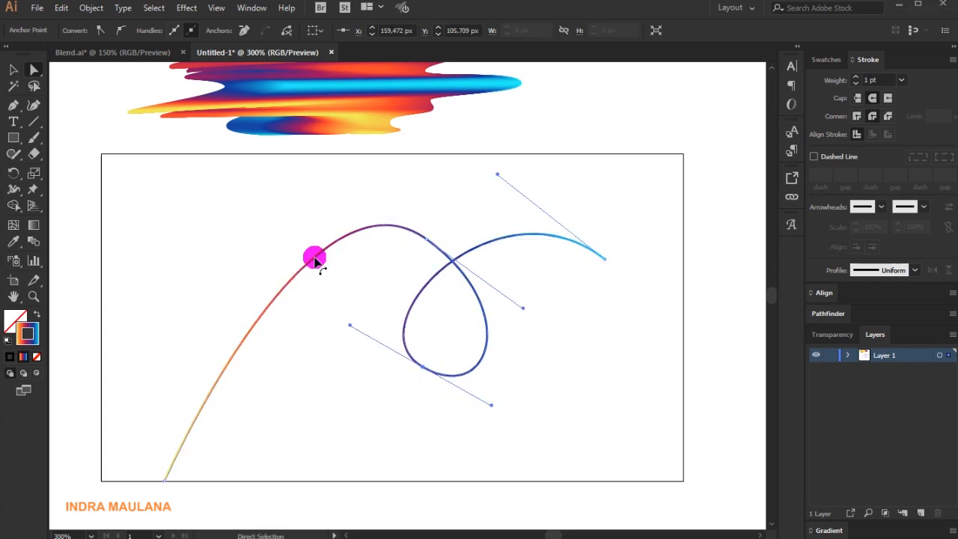
Refine the path's left arc and loop handles, move its right endpoint inward, and deselect the path
{"action": "left_click", "coordinate": [315, 258]}
{"action": "left_click_drag", "start_coordinate": [310, 159], "coordinate": [310, 218]}
{"action": "left_click_drag", "start_coordinate": [605, 260], "coordinate": [558, 256]}
{"action": "left_click_drag", "start_coordinate": [489, 404], "coordinate": [499, 400]}
{"action": "left_click", "coordinate": [353, 387]}
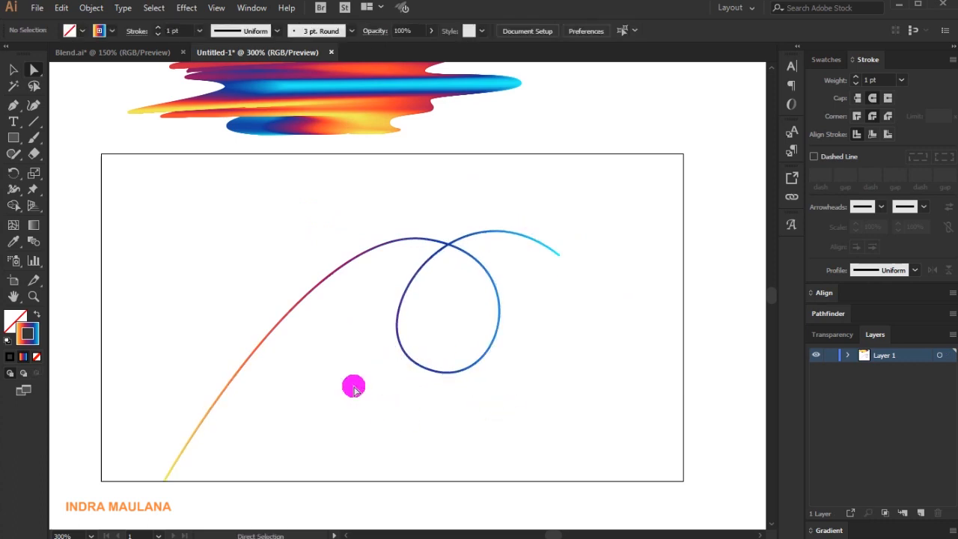
Shift the looping path's loop and right endpoint further right, adjust their direction handles to tilt the loop, and deselect the path
{"action": "left_click", "coordinate": [399, 351]}
{"action": "left_click_drag", "start_coordinate": [564, 375], "coordinate": [600, 415]}
{"action": "left_click_drag", "start_coordinate": [427, 239], "coordinate": [459, 241]}
{"action": "left_click", "coordinate": [436, 409]}
{"action": "left_click", "coordinate": [498, 367]}
{"action": "left_click_drag", "start_coordinate": [593, 256], "coordinate": [603, 247]}
{"action": "left_click_drag", "start_coordinate": [494, 166], "coordinate": [492, 197]}
{"action": "left_click", "coordinate": [286, 199]}
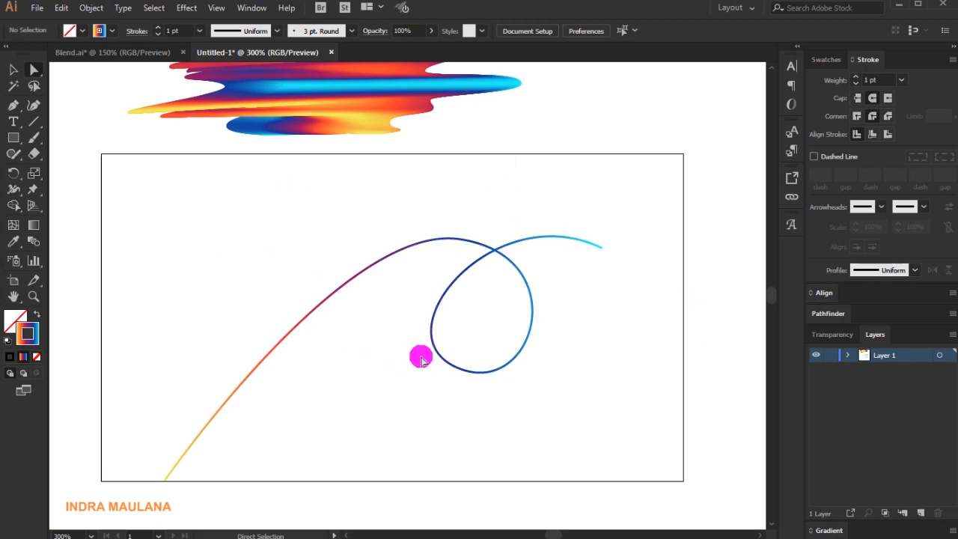
Scale the wavy multicolored blend down slightly above the artboard, move it down about 4,5 px, and deselect it
{"action": "left_click", "coordinate": [13, 71]}
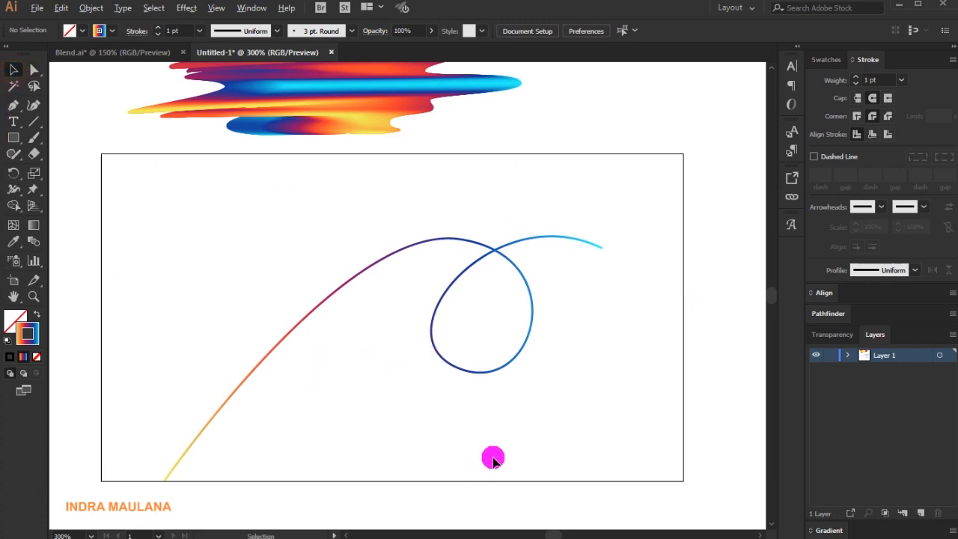
{"action": "scroll", "coordinate": [490, 455], "scroll_direction": "down", "scroll_amount": 1}
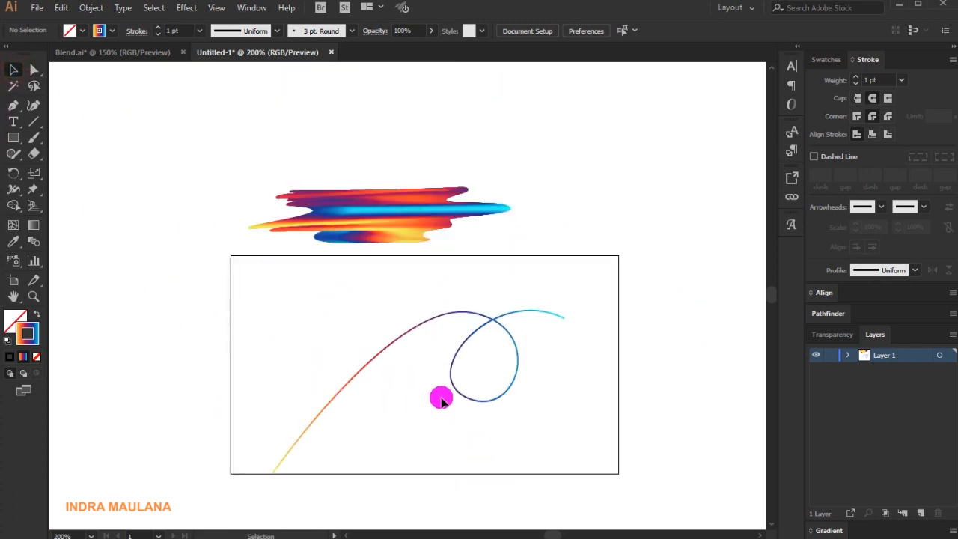
{"action": "left_click", "coordinate": [347, 221]}
{"action": "mouse_move", "coordinate": [510, 188]}
{"action": "left_mouse_down"}
{"action": "mouse_move", "coordinate": [499, 195]}
{"action": "mouse_move", "coordinate": [507, 193]}
{"action": "left_mouse_up"}
{"action": "left_click", "coordinate": [516, 175]}
{"action": "left_click_drag", "start_coordinate": [410, 212], "coordinate": [410, 219]}
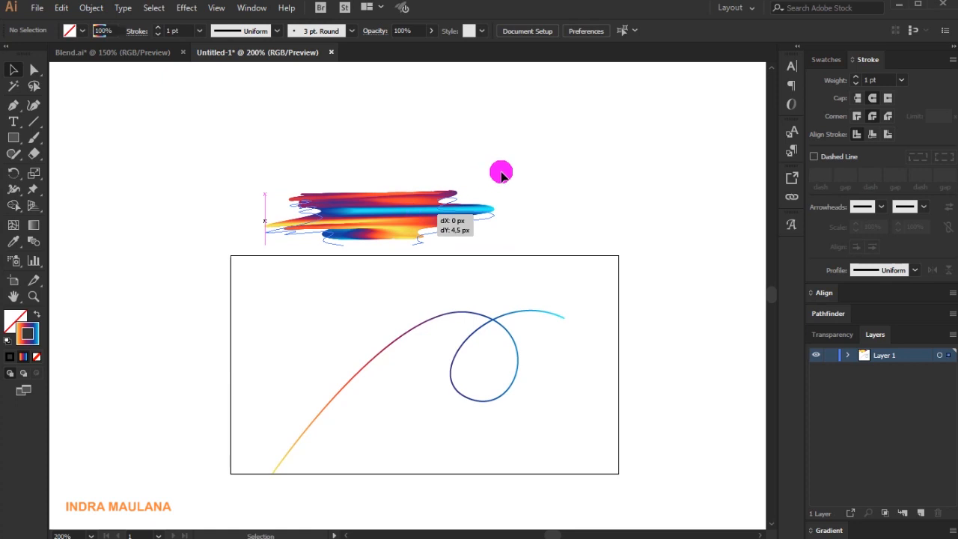
{"action": "left_click", "coordinate": [507, 170]}
Select the wavy blend together with the looping path and replace the blend's spine with that path
{"action": "left_click", "coordinate": [476, 212]}
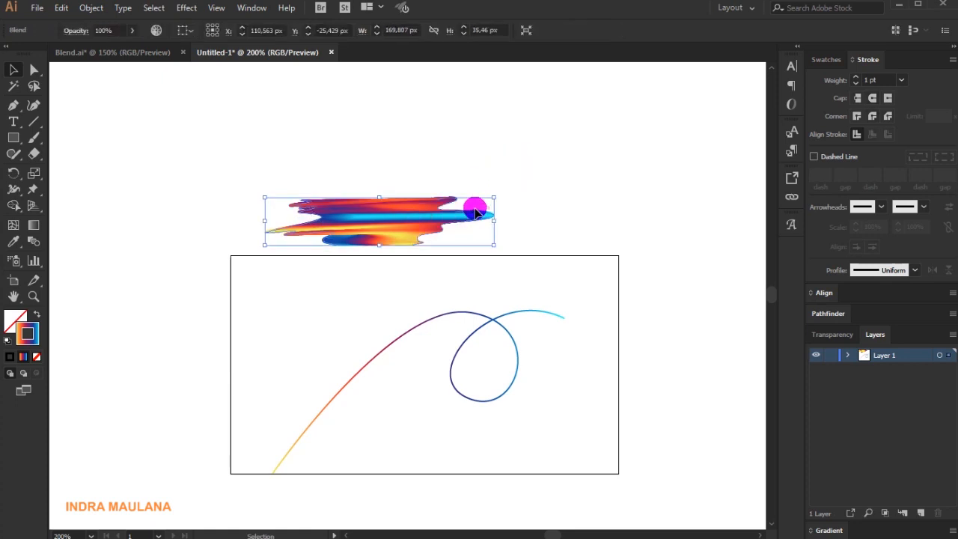
{"action": "left_click_drag", "start_coordinate": [396, 154], "coordinate": [526, 436]}
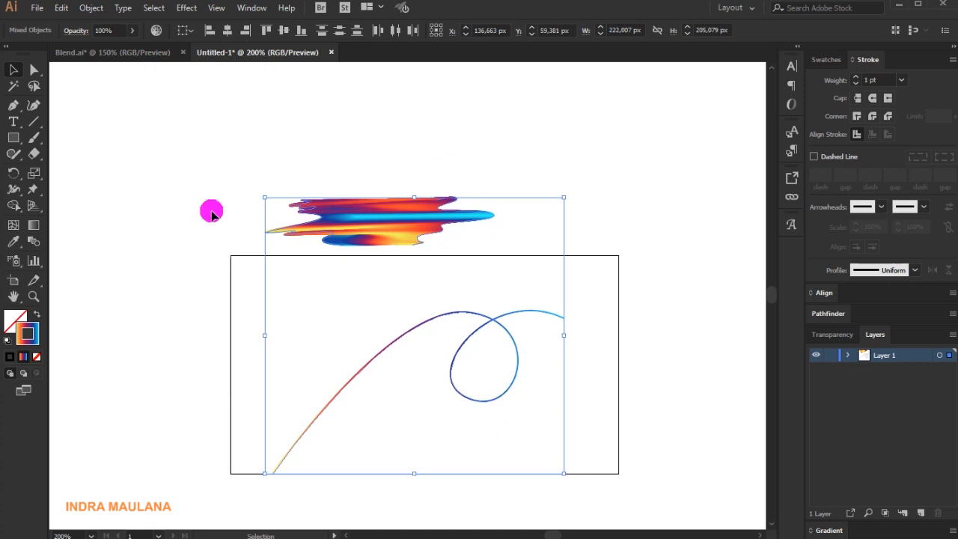
{"action": "left_click", "coordinate": [90, 8]}
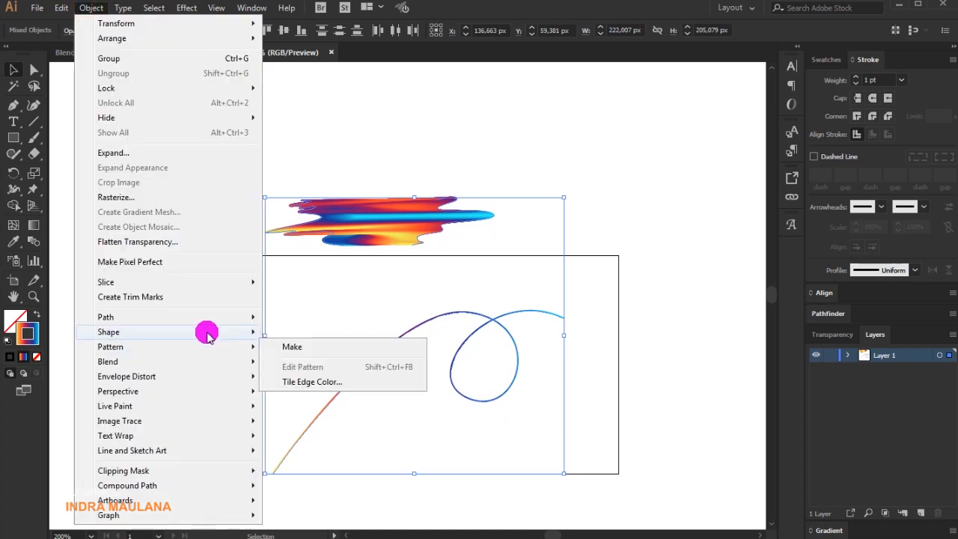
{"action": "mouse_move", "coordinate": [215, 367]}
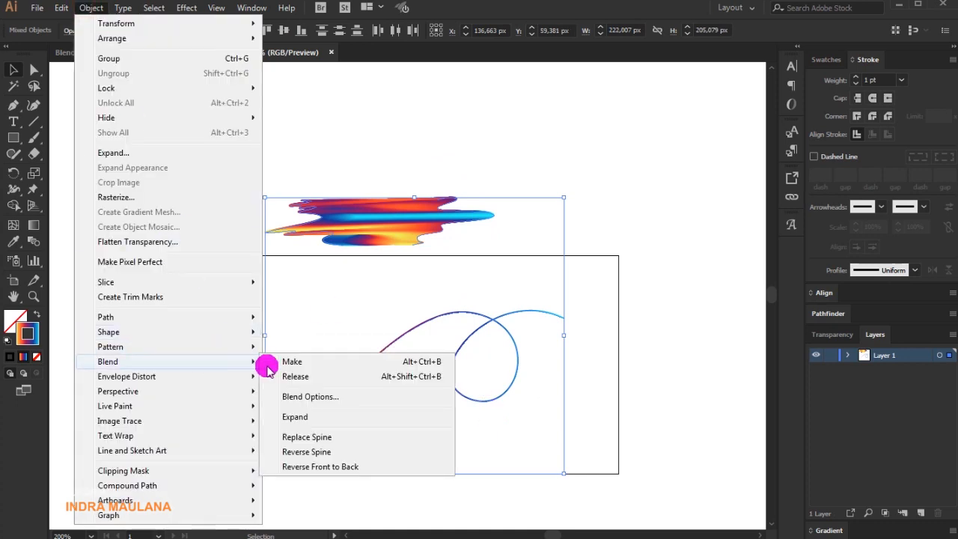
{"action": "left_click", "coordinate": [290, 439]}
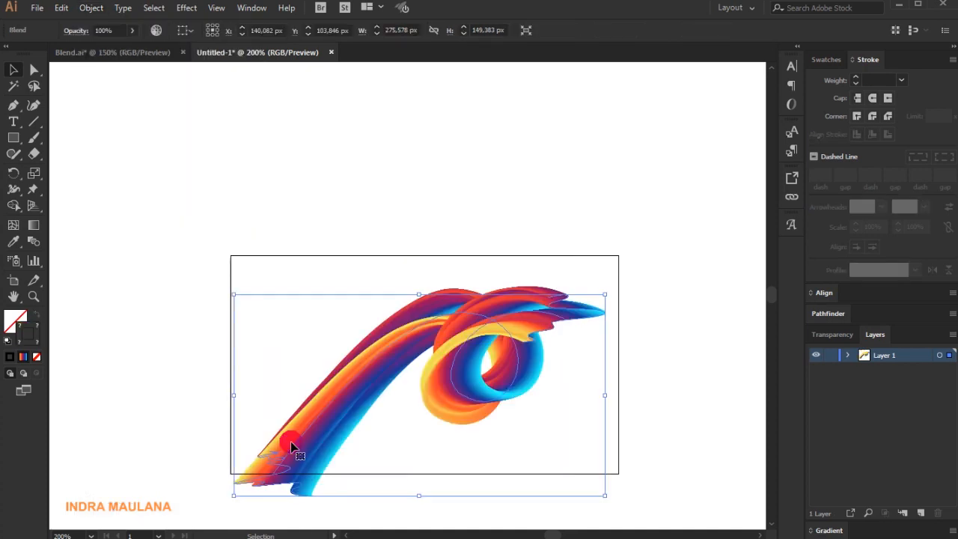
{"action": "left_click", "coordinate": [261, 366]}
Using Direct Selection, move the spine's lower loop anchor slightly down and left and adjust its handle to enlarge the loop
{"action": "left_click", "coordinate": [35, 70]}
{"action": "left_click", "coordinate": [363, 381]}
{"action": "left_click", "coordinate": [481, 342]}
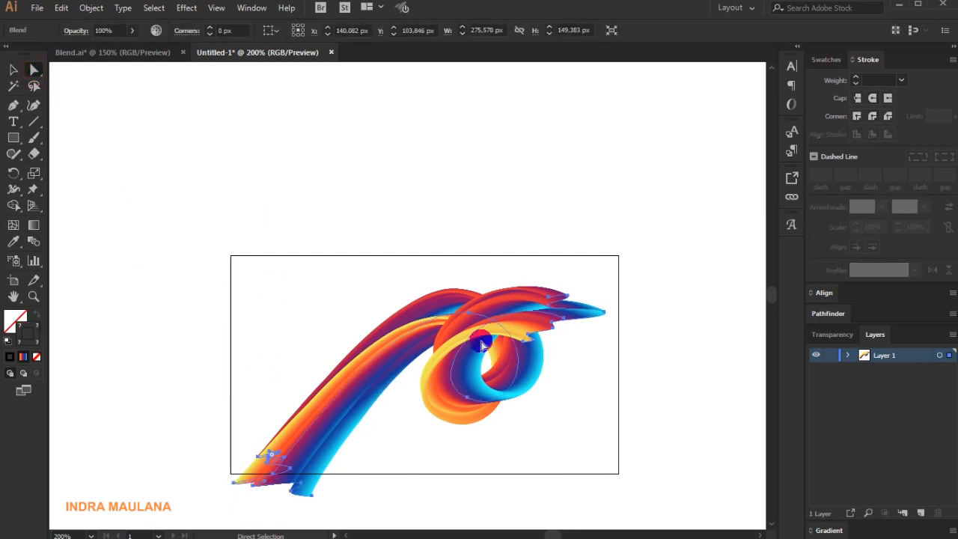
{"action": "left_click", "coordinate": [472, 315]}
{"action": "left_click_drag", "start_coordinate": [556, 342], "coordinate": [470, 403]}
{"action": "mouse_move", "coordinate": [520, 420]}
{"action": "left_mouse_down"}
{"action": "mouse_move", "coordinate": [513, 428]}
{"action": "mouse_move", "coordinate": [533, 436]}
{"action": "left_mouse_up"}
{"action": "left_click", "coordinate": [467, 405]}
{"action": "left_click_drag", "start_coordinate": [467, 405], "coordinate": [452, 418]}
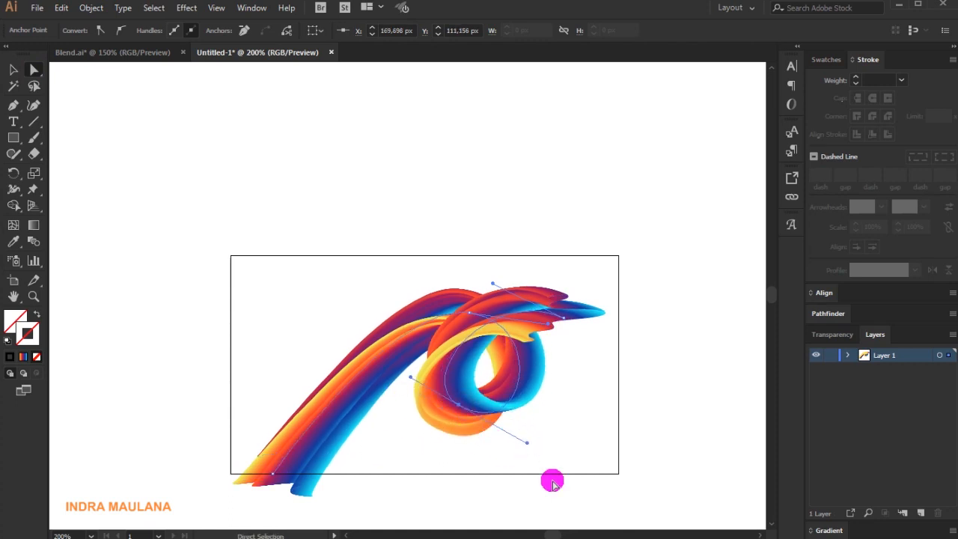
Move the spine's right endpoint slightly up and right, lengthen its handle, and extend the upper loop anchor's left handle
{"action": "left_click_drag", "start_coordinate": [563, 325], "coordinate": [573, 312]}
{"action": "left_click", "coordinate": [509, 277]}
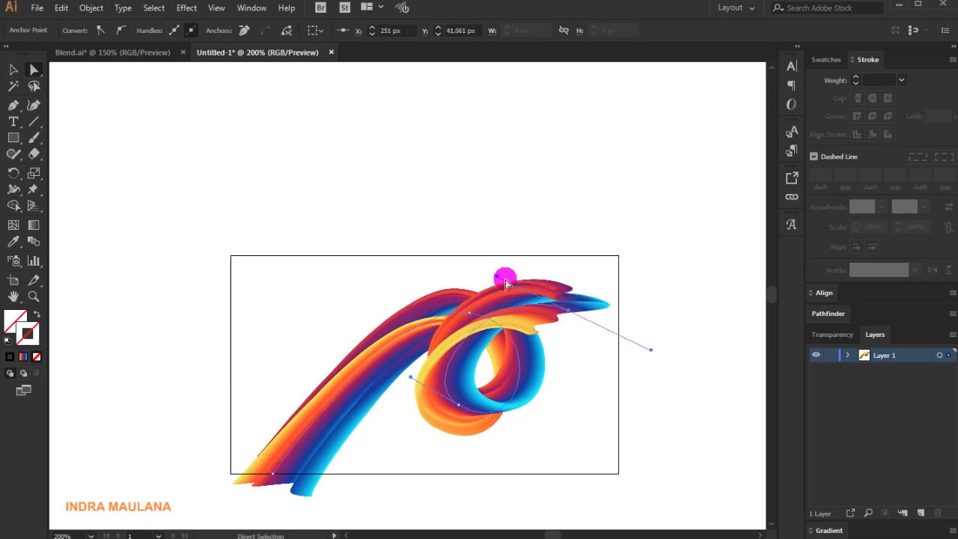
{"action": "left_click_drag", "start_coordinate": [498, 278], "coordinate": [485, 266]}
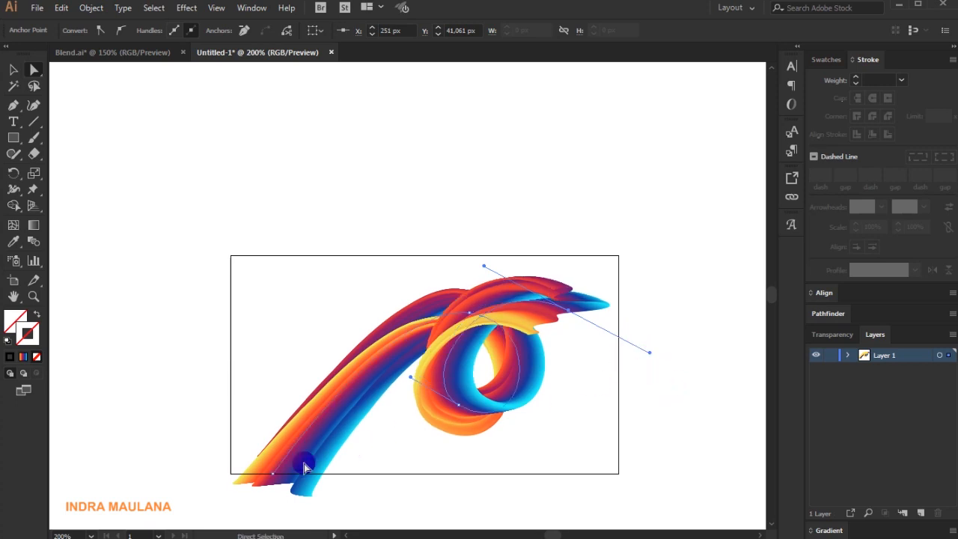
{"action": "left_click_drag", "start_coordinate": [278, 477], "coordinate": [277, 476]}
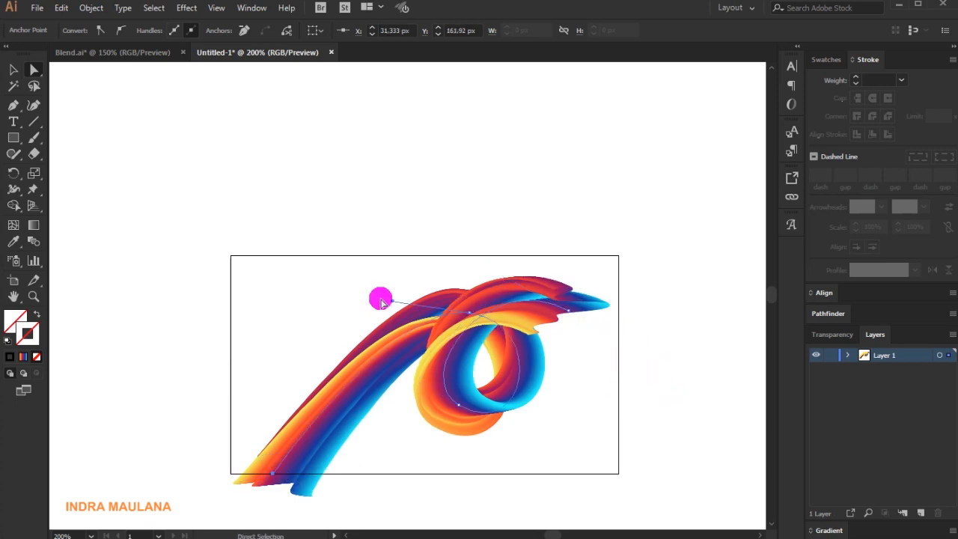
{"action": "left_click_drag", "start_coordinate": [394, 303], "coordinate": [381, 300]}
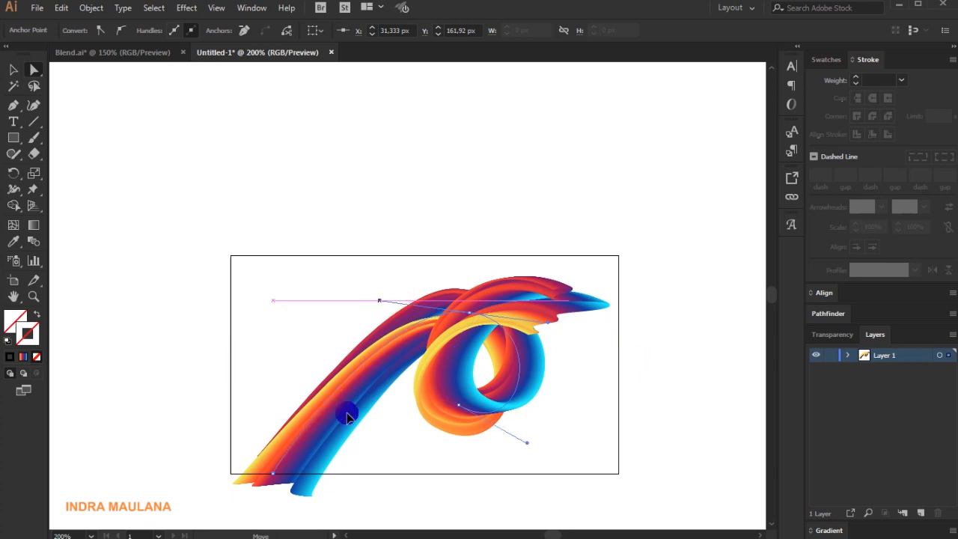
{"action": "left_click", "coordinate": [417, 428]}
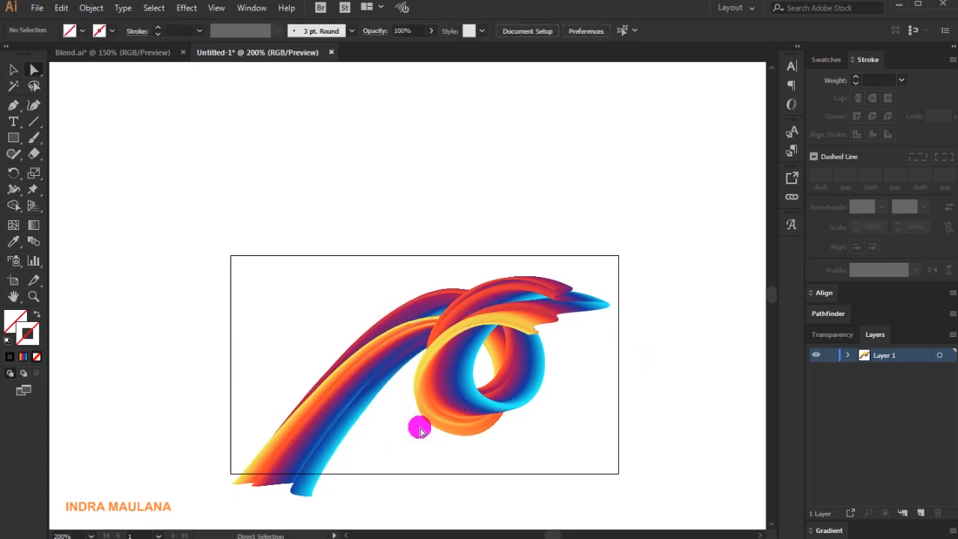
Rotate and rebalance the direction handles of the spine's lower loop anchor to make the loop slightly deeper and rounder
{"action": "left_click", "coordinate": [451, 400]}
{"action": "left_click_drag", "start_coordinate": [451, 403], "coordinate": [544, 454]}
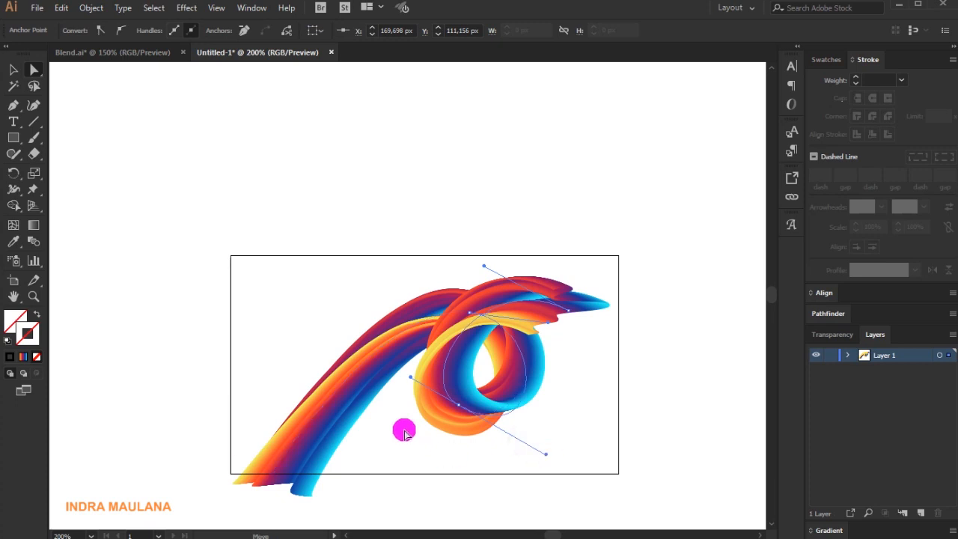
{"action": "left_click_drag", "start_coordinate": [410, 377], "coordinate": [428, 500]}
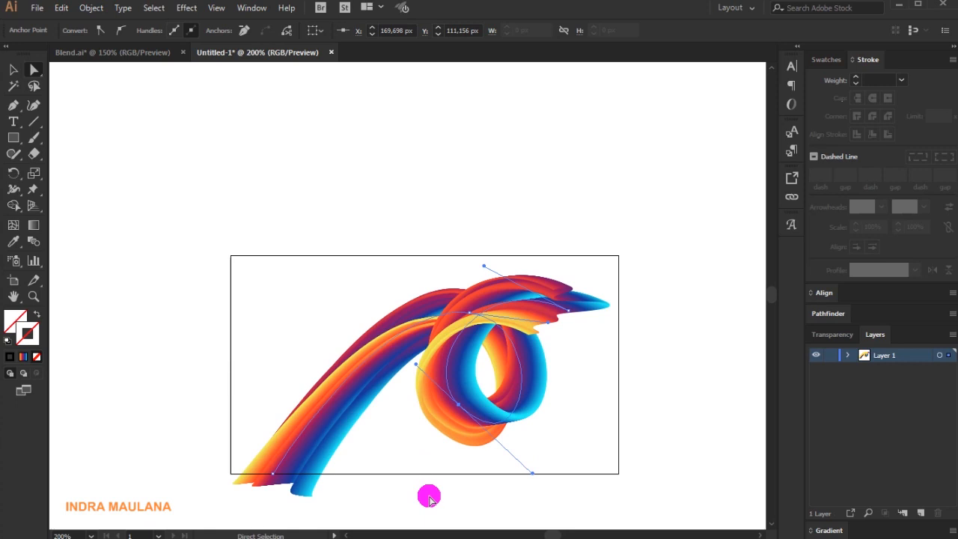
{"action": "left_click", "coordinate": [578, 420]}
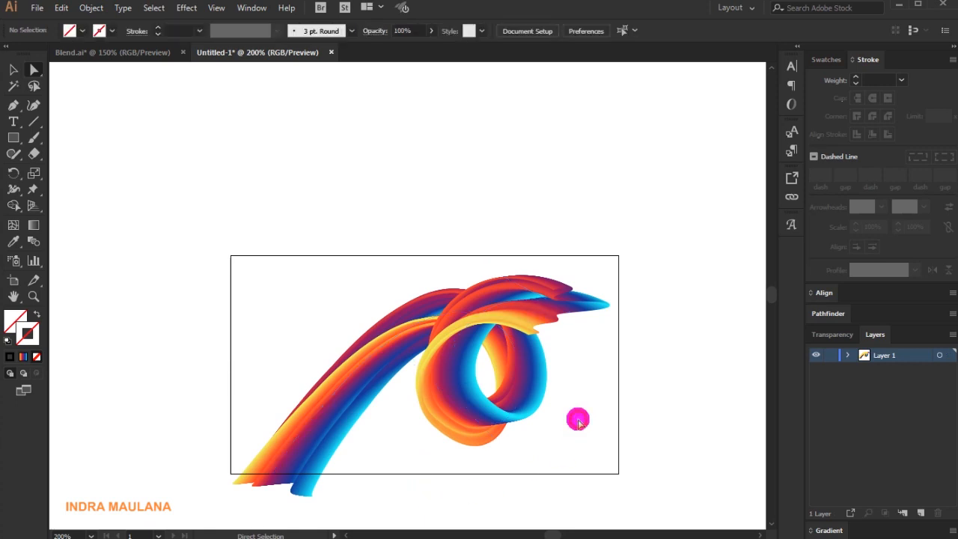
{"action": "left_click", "coordinate": [459, 402]}
{"action": "left_click_drag", "start_coordinate": [459, 402], "coordinate": [509, 410]}
{"action": "left_click", "coordinate": [528, 472]}
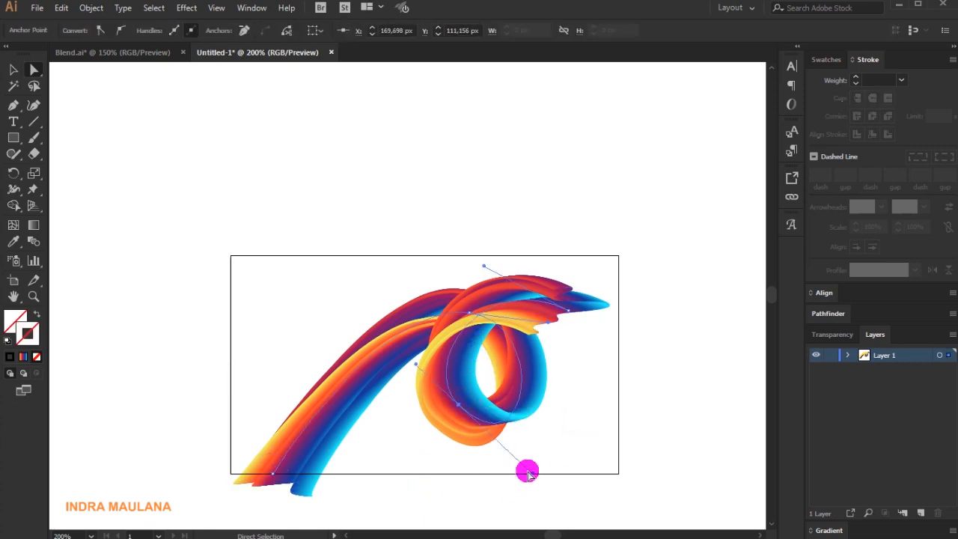
{"action": "mouse_move", "coordinate": [531, 469]}
{"action": "left_mouse_down"}
{"action": "mouse_move", "coordinate": [513, 464]}
{"action": "mouse_move", "coordinate": [523, 453]}
{"action": "left_mouse_up"}
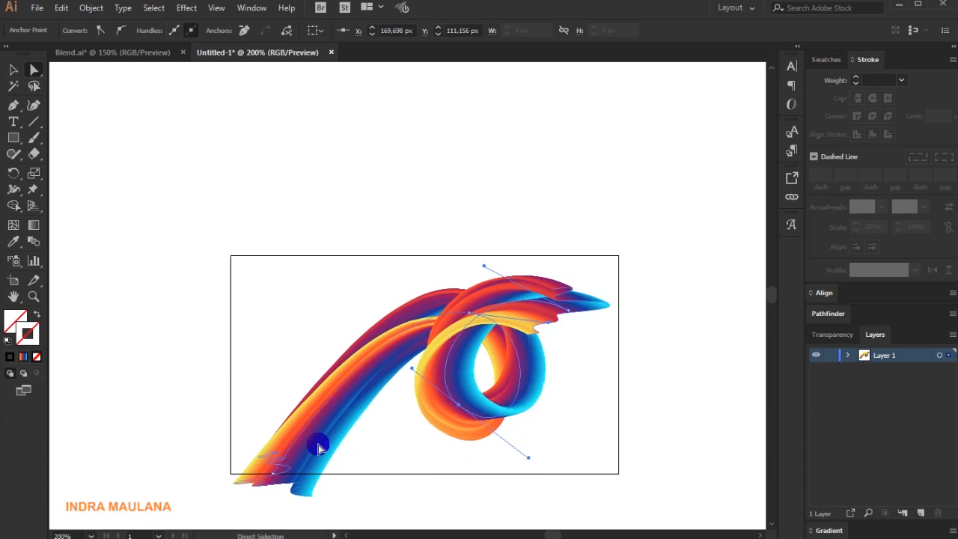
{"action": "left_click", "coordinate": [416, 432]}
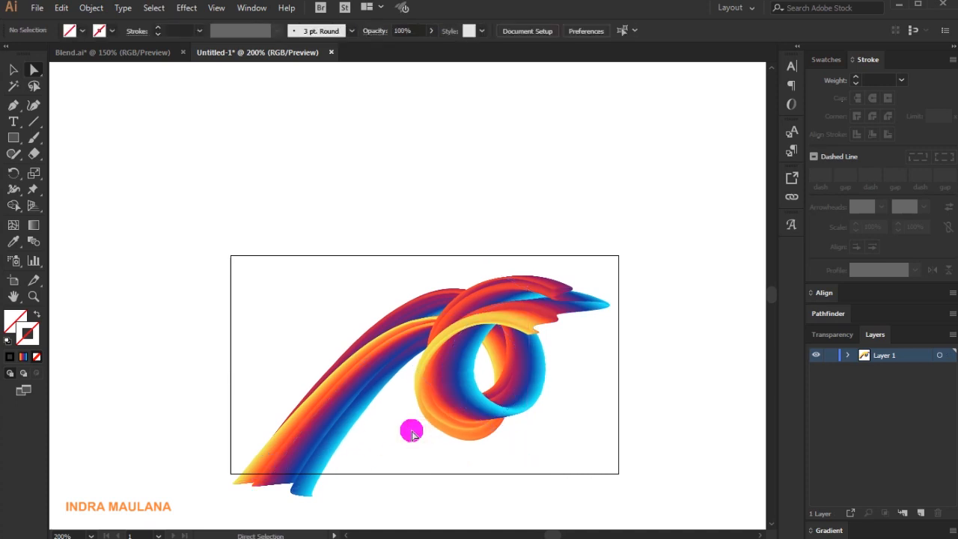
On the lower-left curve's stroke gradient, move the magenta stop to about 50%, dark blue to 84,59% and orange to 37,03%
{"action": "scroll", "coordinate": [412, 434], "scroll_direction": "down", "scroll_amount": 2}
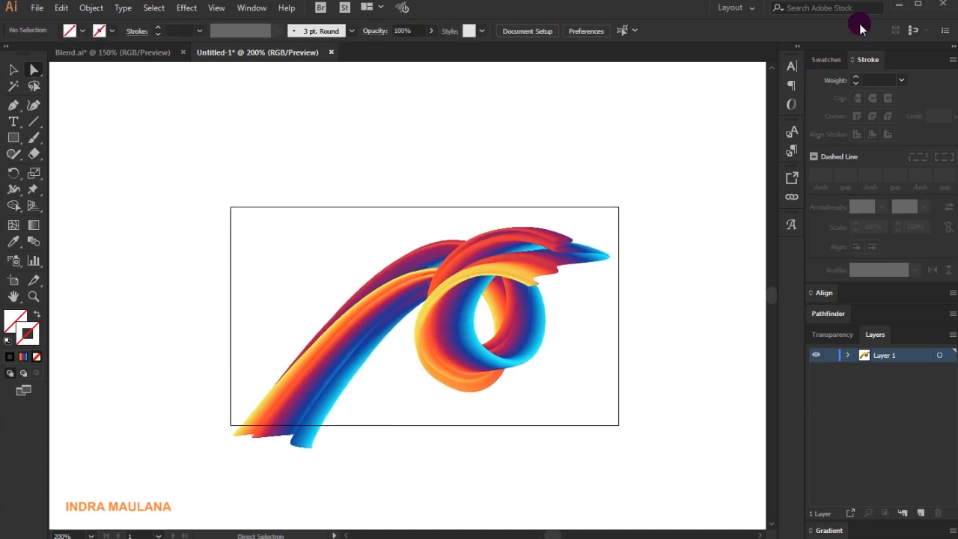
{"action": "key", "text": "period"}
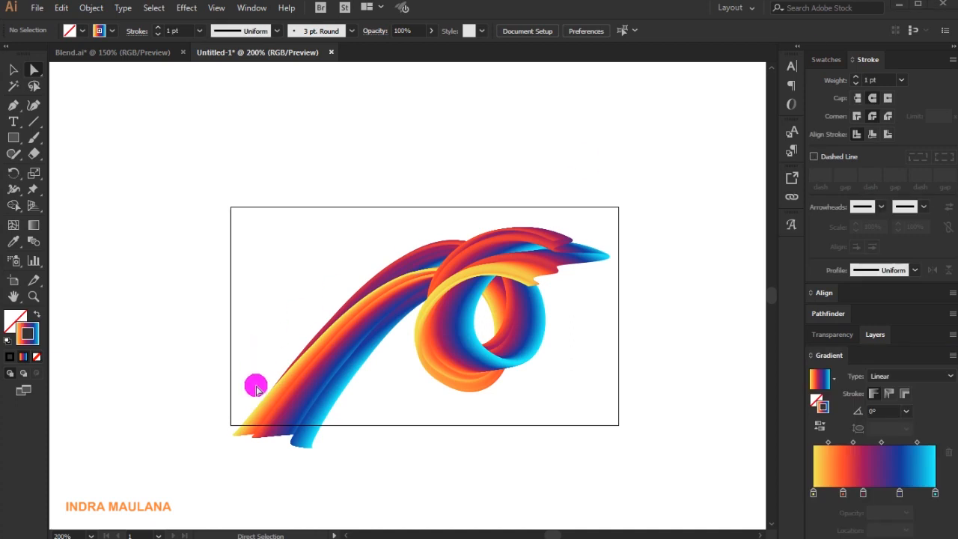
{"action": "left_click", "coordinate": [267, 424]}
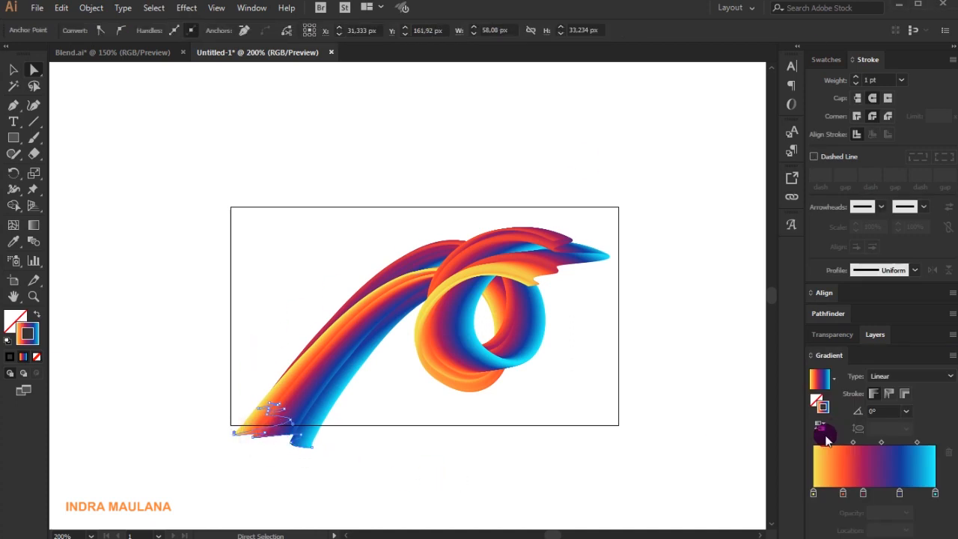
{"action": "left_click_drag", "start_coordinate": [863, 494], "coordinate": [880, 494]}
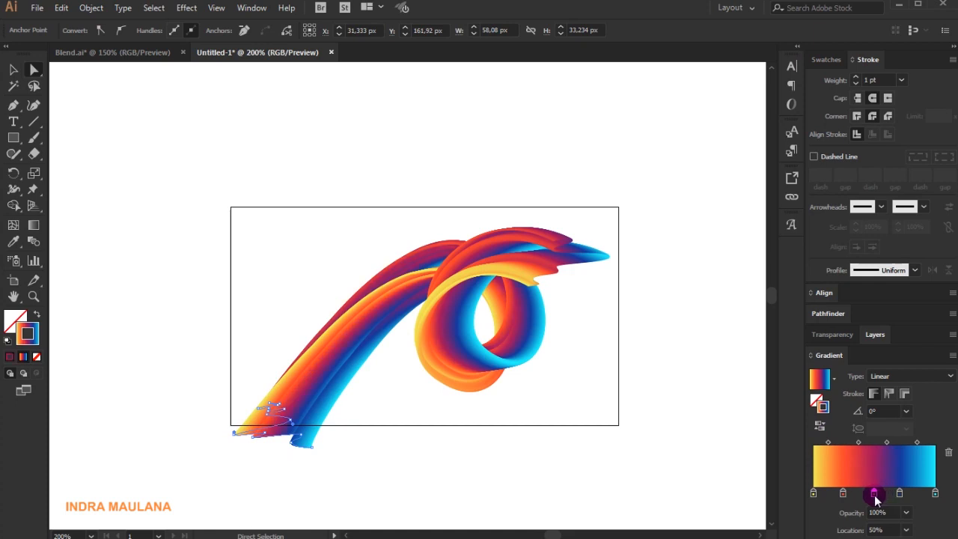
{"action": "left_click_drag", "start_coordinate": [896, 496], "coordinate": [920, 492]}
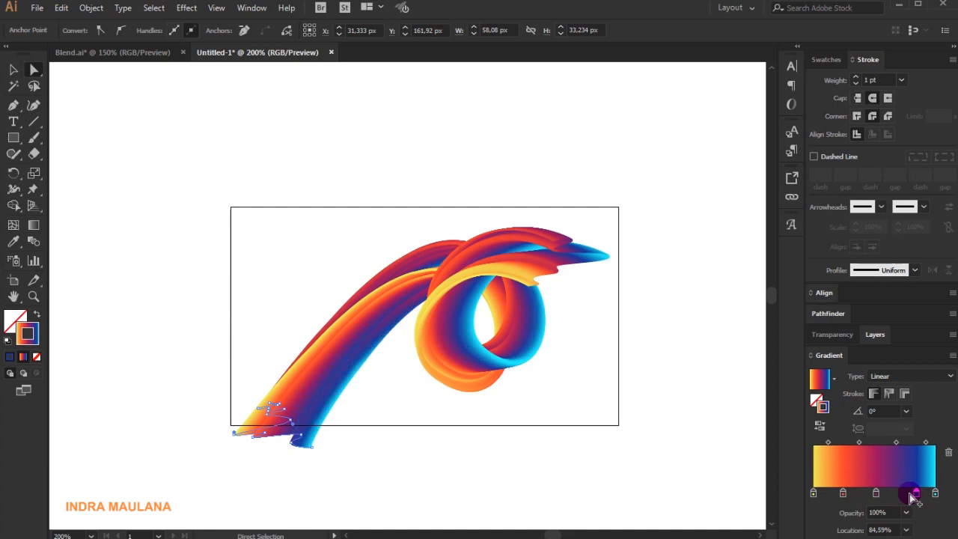
{"action": "left_click_drag", "start_coordinate": [844, 494], "coordinate": [859, 492]}
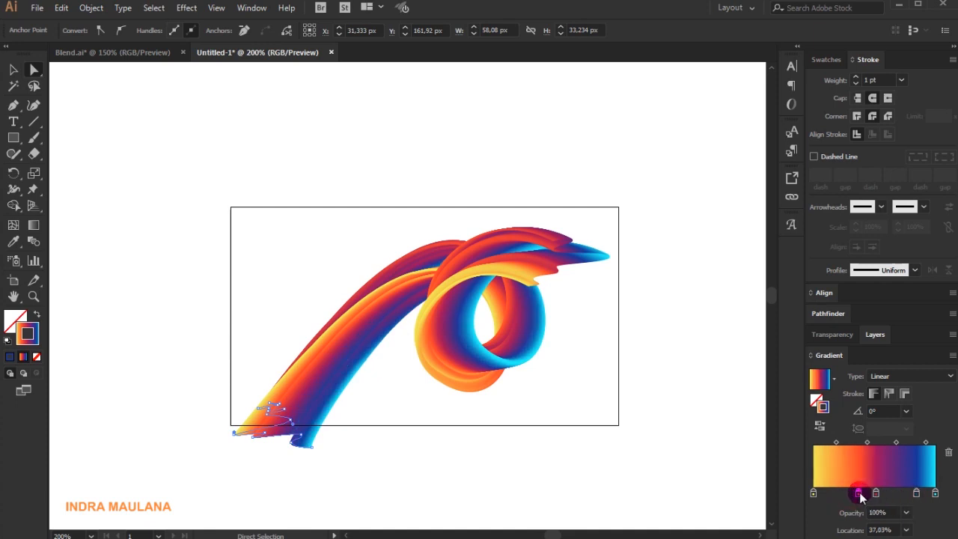
On the right-end curve's stroke gradient, move orange toward yellow, magenta to 27,84%, dark blue to 55,41%, and the magenta-blue midpoint to 75,49%
{"action": "left_click", "coordinate": [577, 252]}
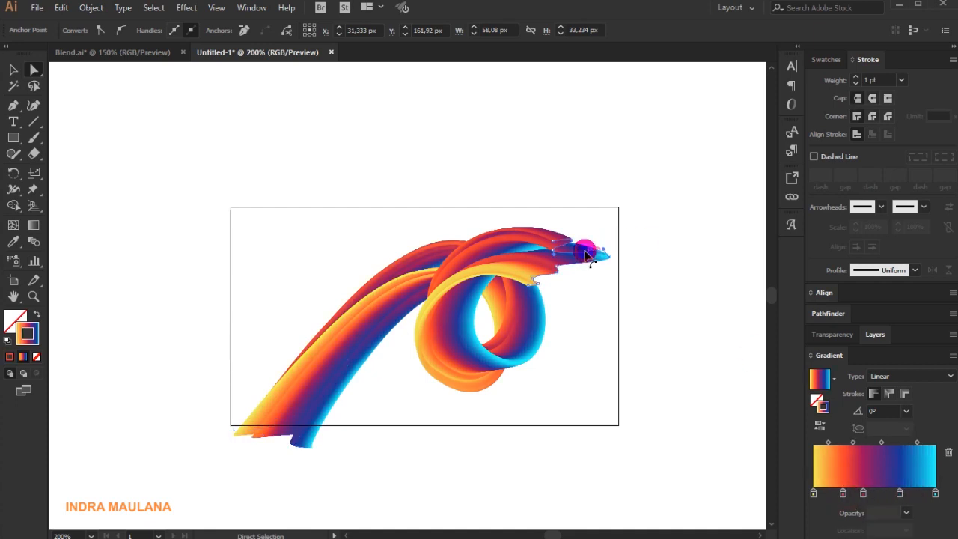
{"action": "mouse_move", "coordinate": [872, 494]}
{"action": "left_mouse_down"}
{"action": "mouse_move", "coordinate": [889, 497]}
{"action": "mouse_move", "coordinate": [863, 495]}
{"action": "left_mouse_up"}
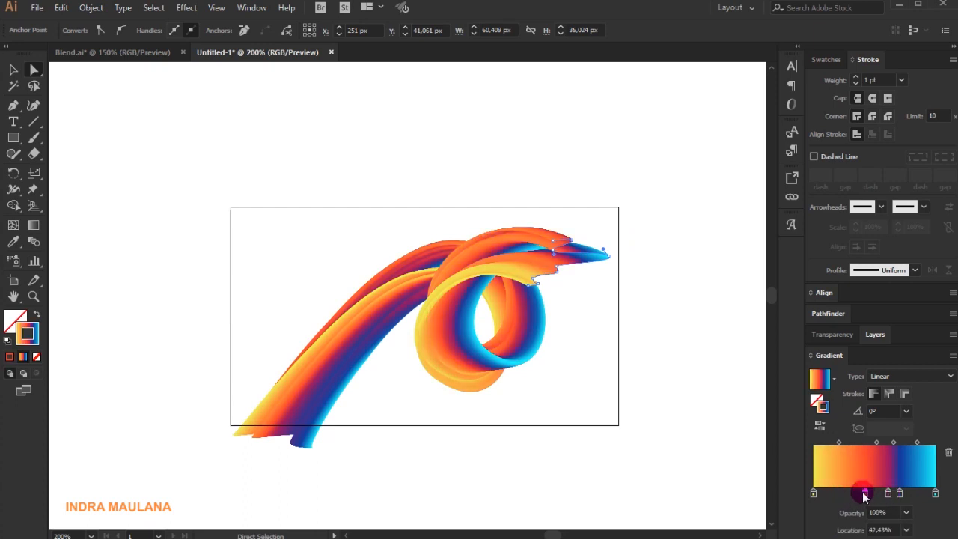
{"action": "left_click_drag", "start_coordinate": [863, 491], "coordinate": [896, 499]}
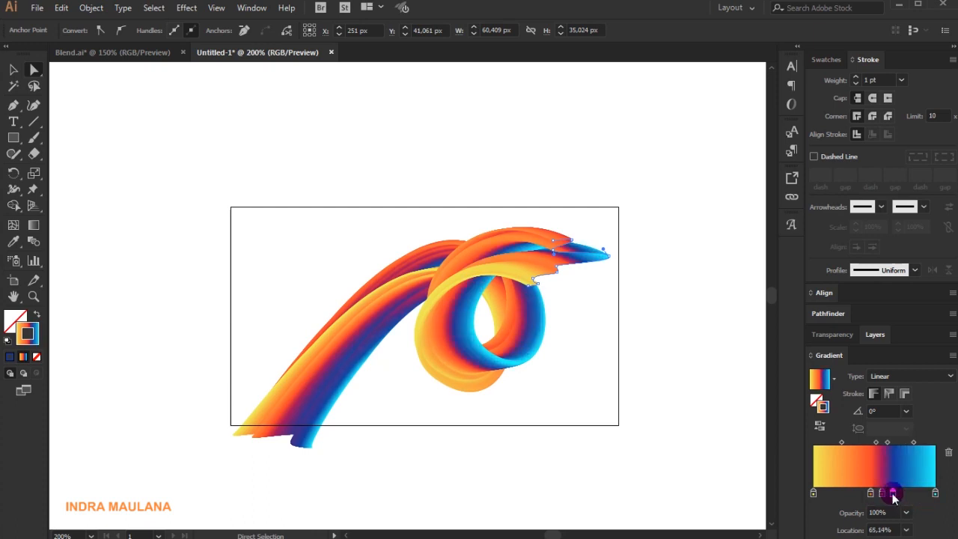
{"action": "mouse_move", "coordinate": [870, 492]}
{"action": "left_mouse_down"}
{"action": "mouse_move", "coordinate": [833, 494]}
{"action": "mouse_move", "coordinate": [883, 492]}
{"action": "left_mouse_up"}
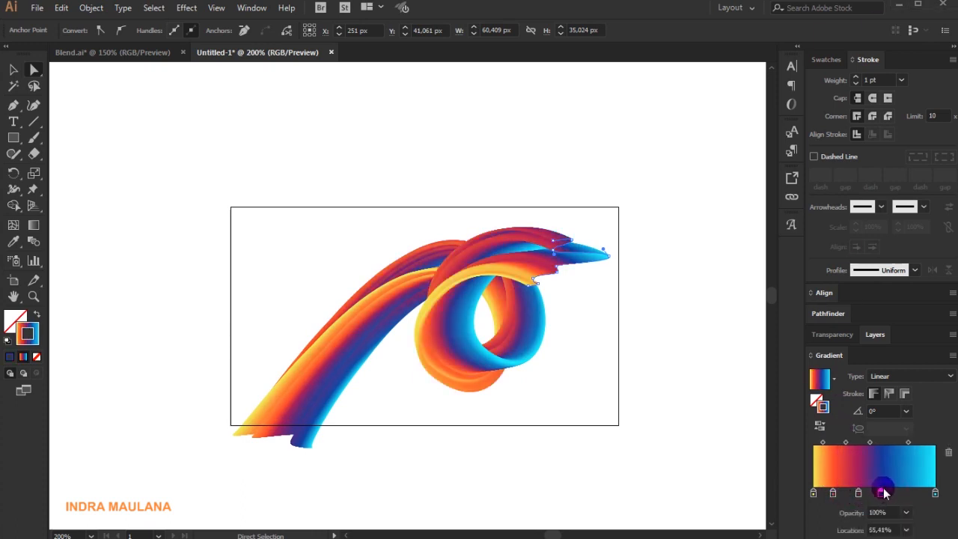
{"action": "left_click", "coordinate": [856, 493]}
{"action": "left_click_drag", "start_coordinate": [837, 495], "coordinate": [843, 497]}
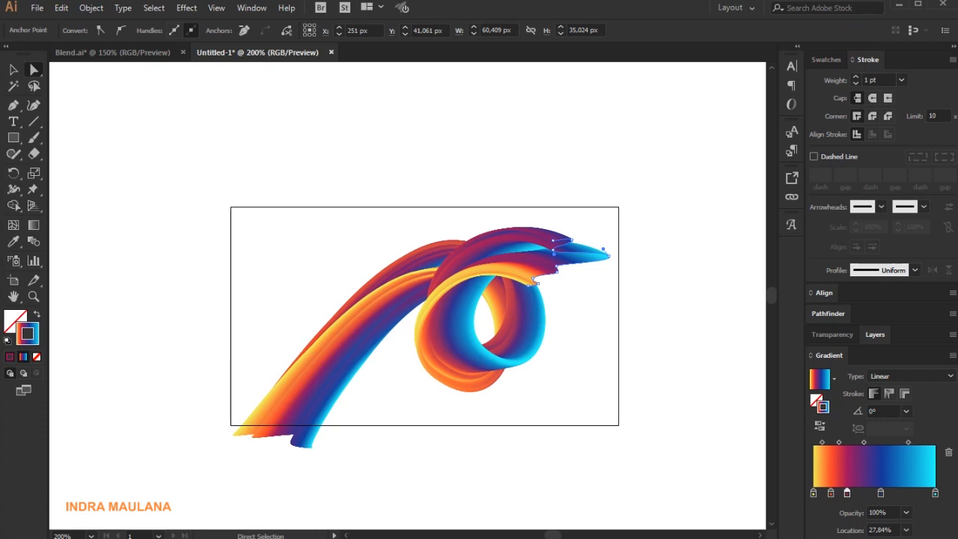
{"action": "left_click", "coordinate": [864, 443]}
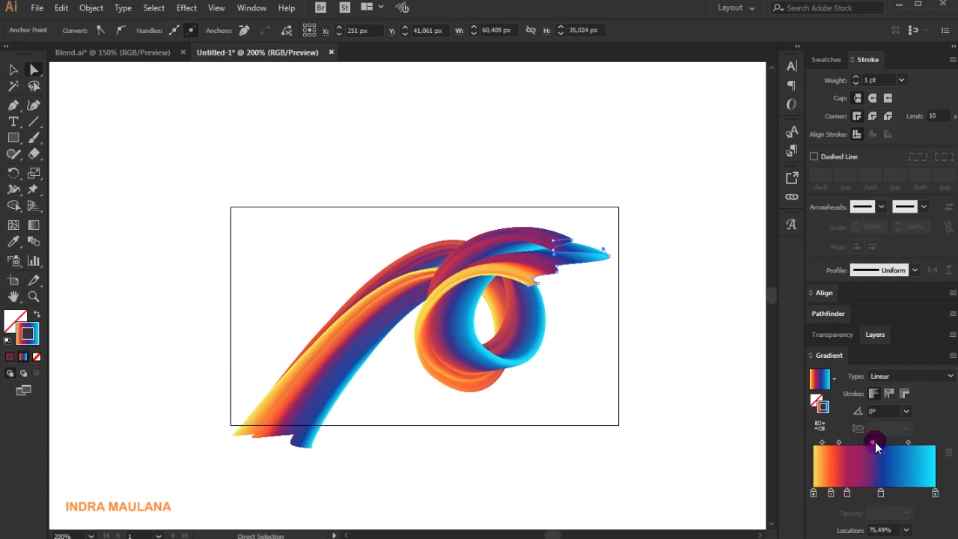
On the lower-left curve's stroke gradient, move the orange stop to 37,57% and the magenta-blue midpoint to 13%
{"action": "left_click", "coordinate": [231, 432]}
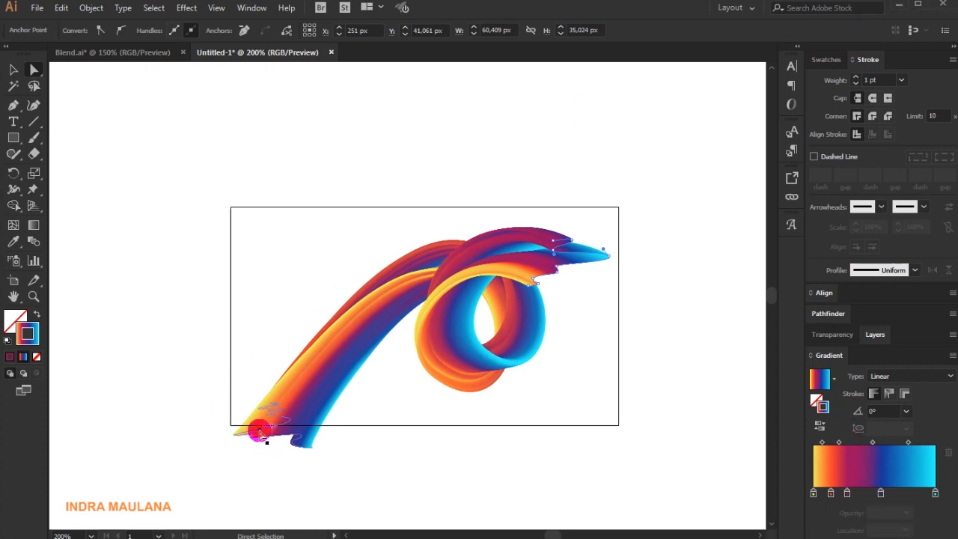
{"action": "left_click", "coordinate": [241, 433]}
{"action": "left_click", "coordinate": [839, 494]}
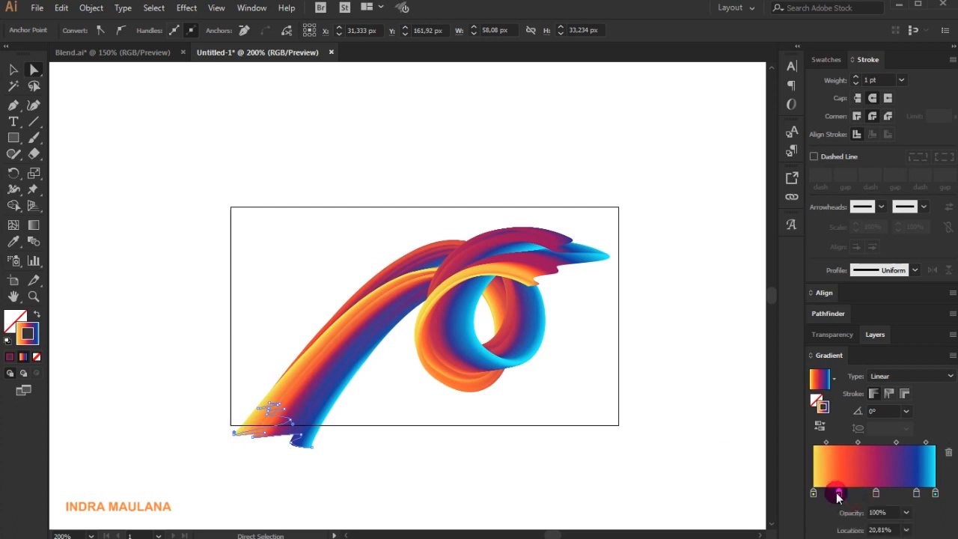
{"action": "left_click", "coordinate": [878, 492]}
{"action": "mouse_move", "coordinate": [878, 493]}
{"action": "left_mouse_down"}
{"action": "mouse_move", "coordinate": [841, 495]}
{"action": "mouse_move", "coordinate": [861, 494]}
{"action": "left_mouse_up"}
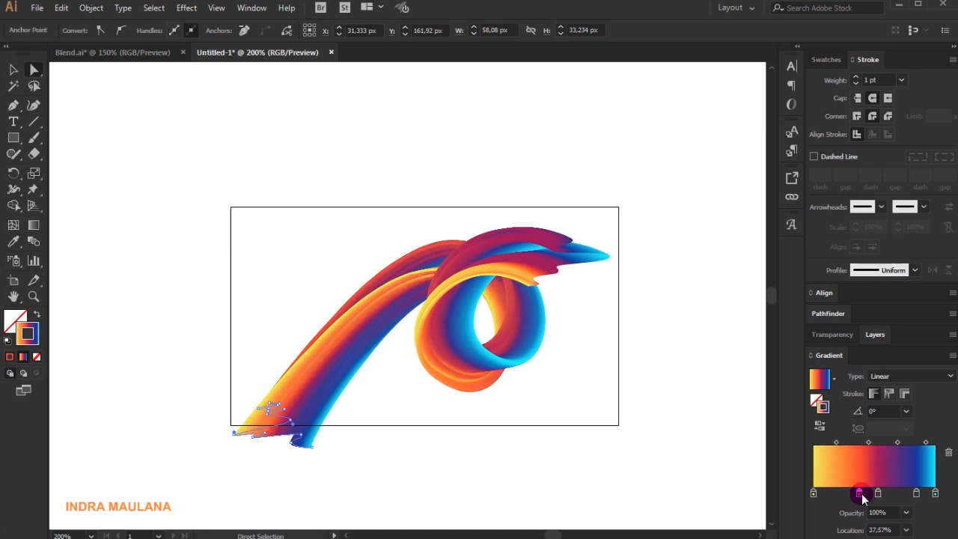
{"action": "left_click", "coordinate": [898, 443]}
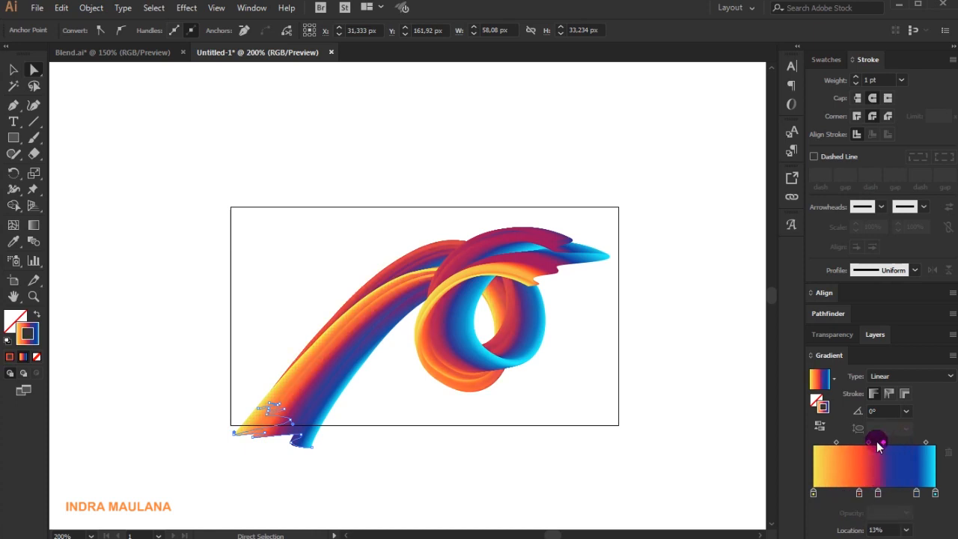
{"action": "left_click_drag", "start_coordinate": [877, 442], "coordinate": [882, 440]}
On the right-end curve's stroke gradient, set the magenta-blue midpoint to 26,47% and the blue-cyan midpoint to 64,55%
{"action": "left_click", "coordinate": [588, 257]}
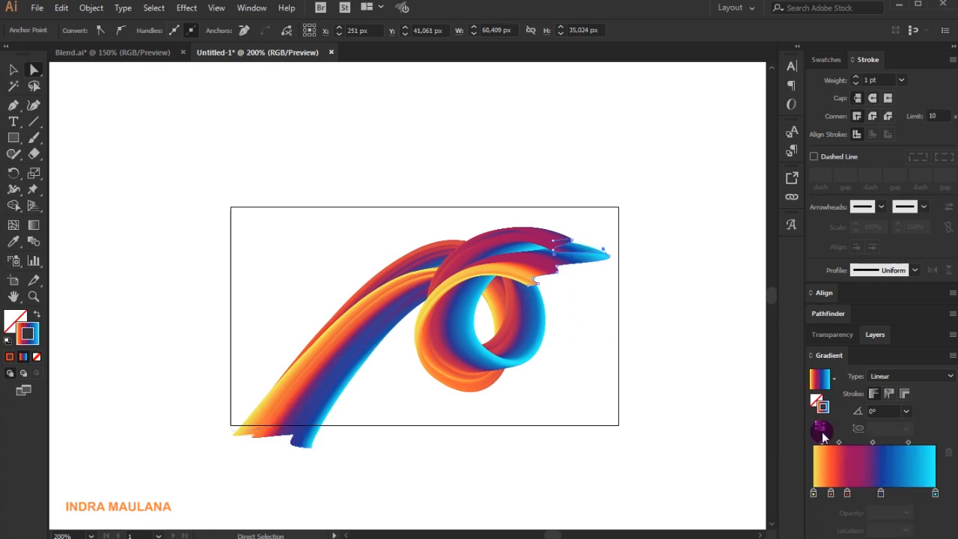
{"action": "left_click_drag", "start_coordinate": [872, 443], "coordinate": [858, 443]}
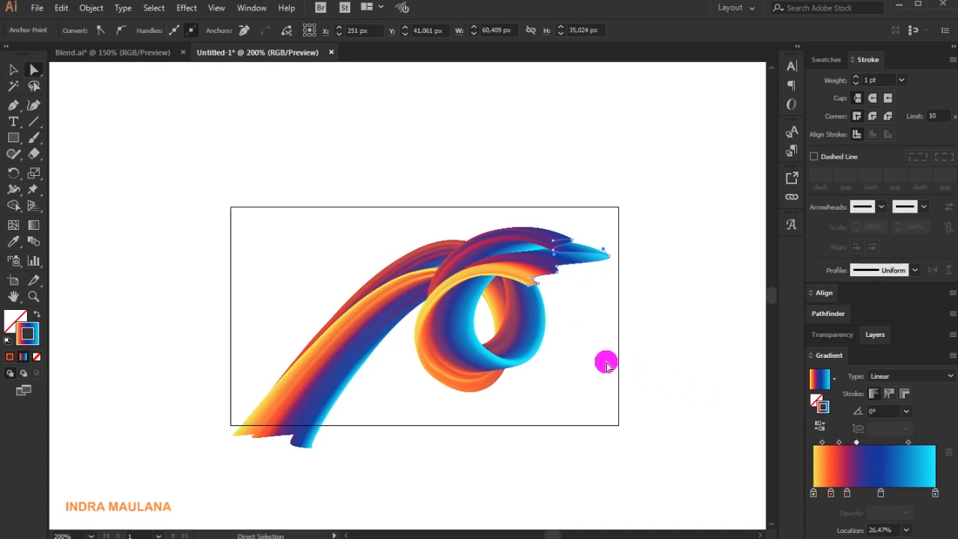
{"action": "mouse_move", "coordinate": [908, 449]}
{"action": "left_mouse_down"}
{"action": "mouse_move", "coordinate": [889, 443]}
{"action": "mouse_move", "coordinate": [919, 446]}
{"action": "left_mouse_up"}
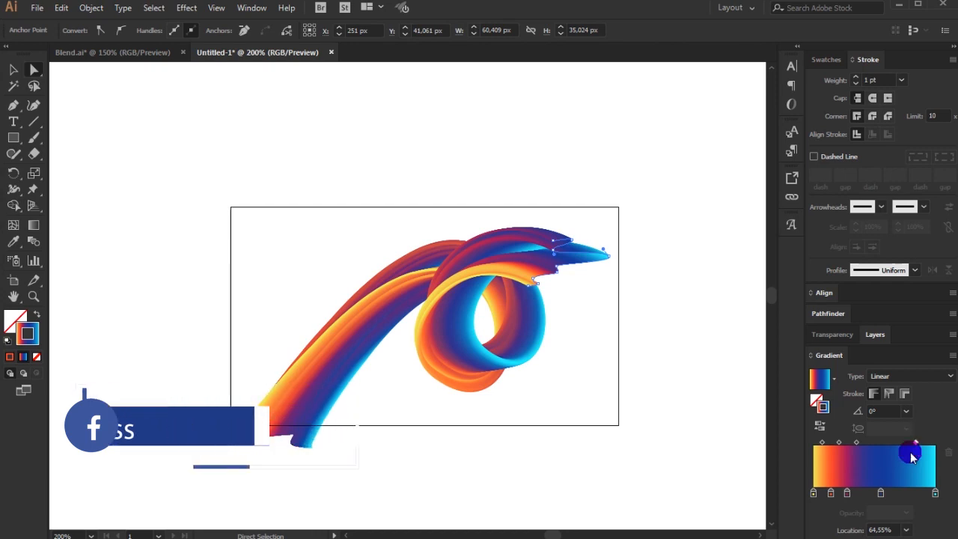
{"action": "left_click", "coordinate": [602, 391]}
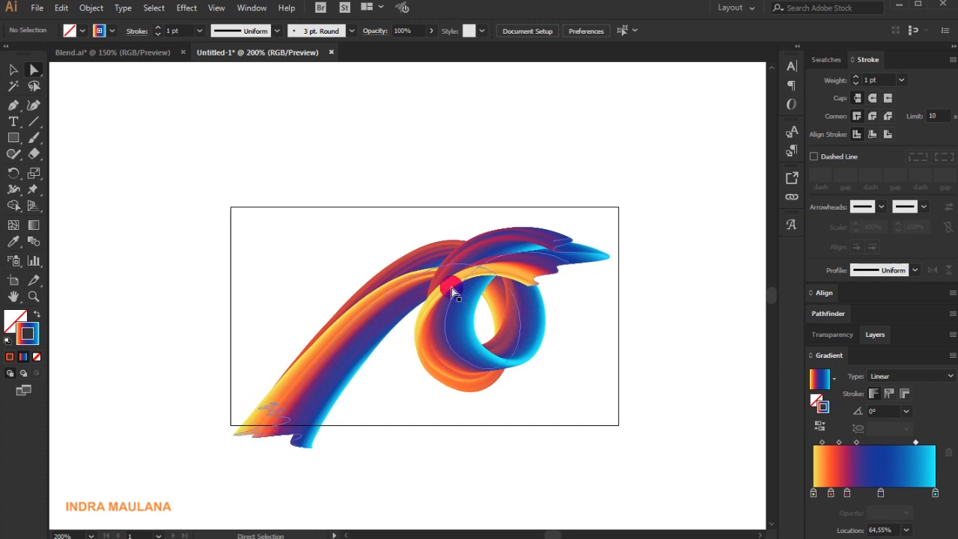
Select the whole ribbon blend and lock it
{"action": "left_click", "coordinate": [15, 70]}
{"action": "left_click", "coordinate": [468, 274]}
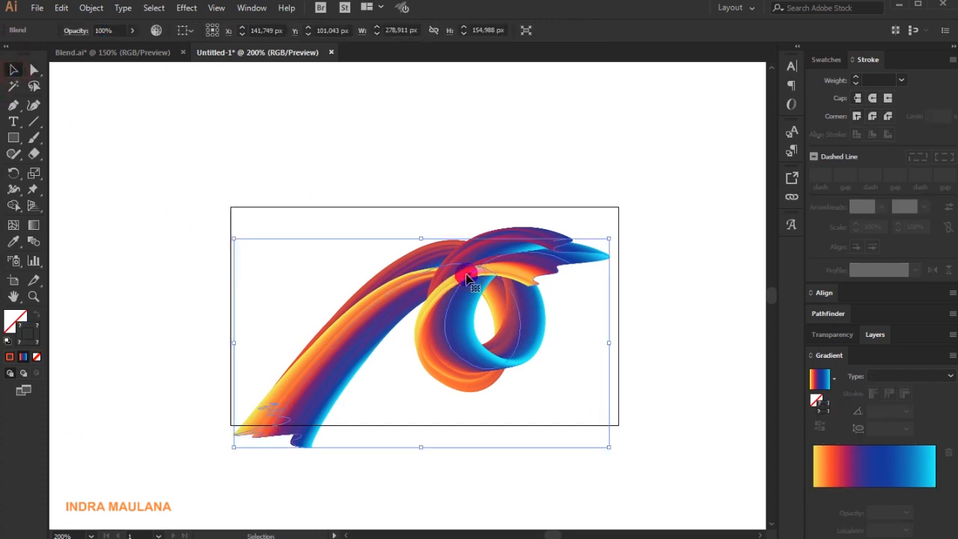
{"action": "left_click", "coordinate": [88, 8]}
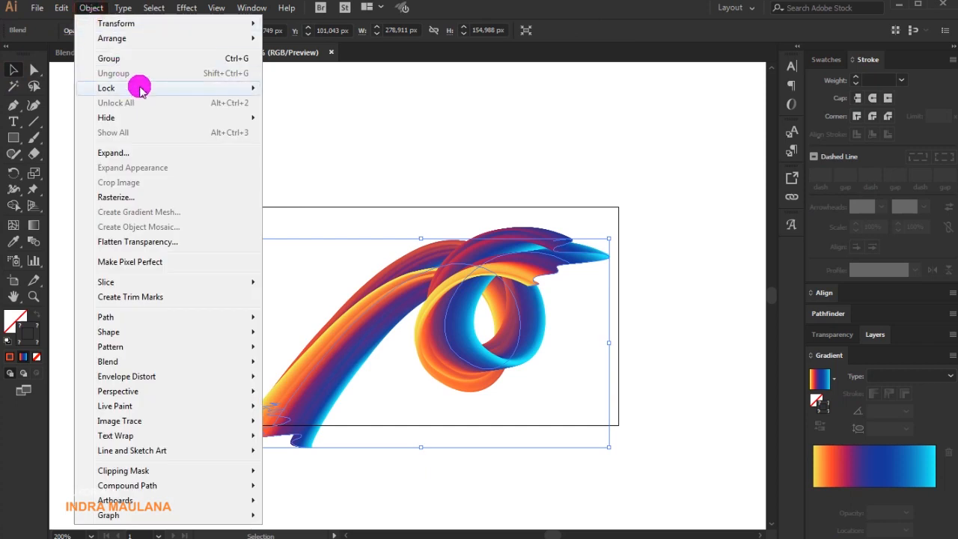
{"action": "mouse_move", "coordinate": [141, 89]}
{"action": "left_click", "coordinate": [278, 87]}
{"action": "left_click", "coordinate": [396, 403]}
Start a Pen path at the ribbon's lower end, curve it up along the orange-purple boundary to the loop, and continue down the loop's edge
{"action": "left_click", "coordinate": [9, 113]}
{"action": "left_click", "coordinate": [419, 408], "text": "ctrl"}
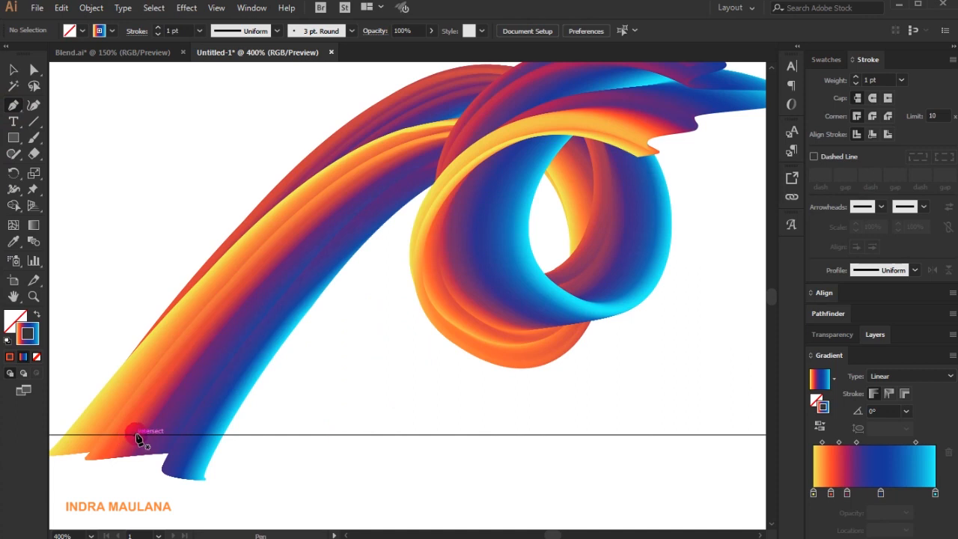
{"action": "left_click", "coordinate": [132, 460]}
{"action": "scroll", "coordinate": [195, 400], "scroll_direction": "up", "scroll_amount": 2}
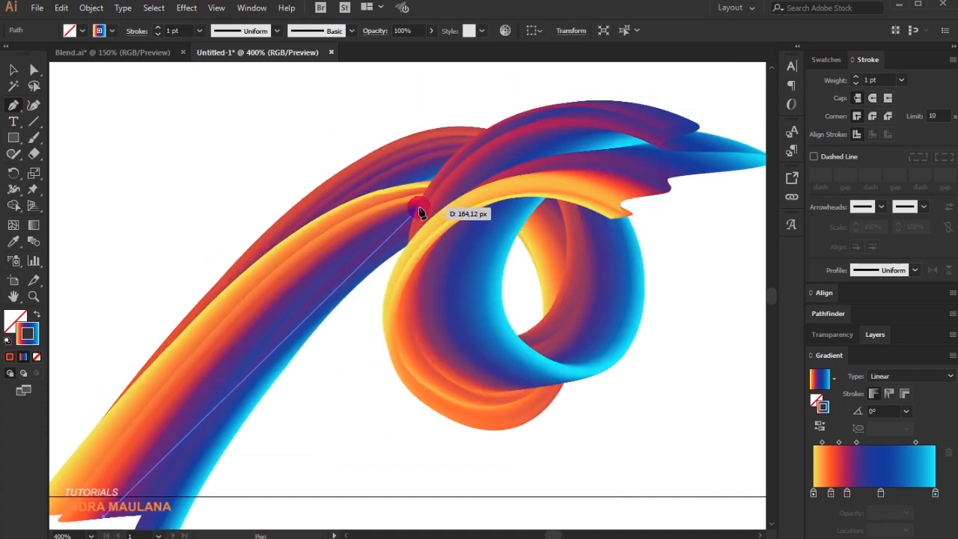
{"action": "left_click_drag", "start_coordinate": [419, 206], "coordinate": [582, 155]}
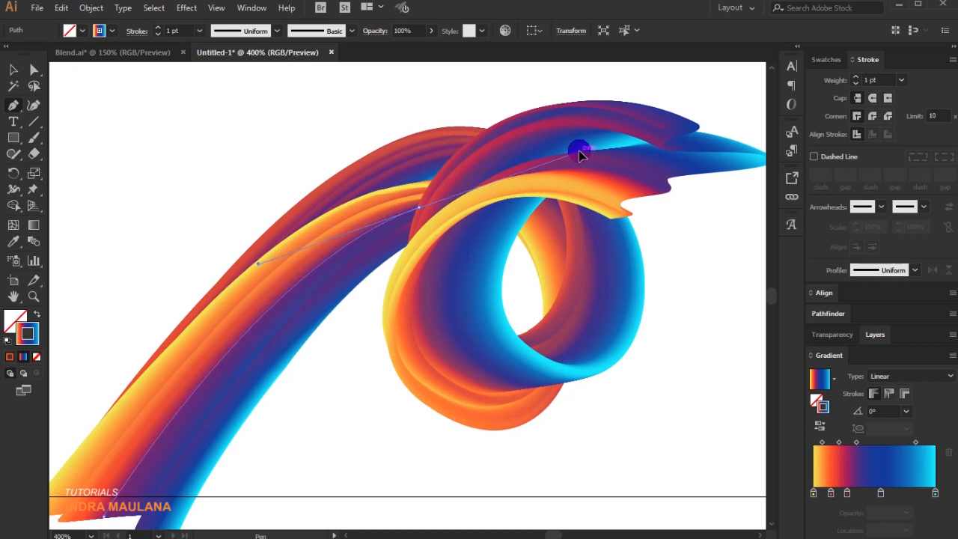
{"action": "left_click_drag", "start_coordinate": [578, 150], "coordinate": [580, 151]}
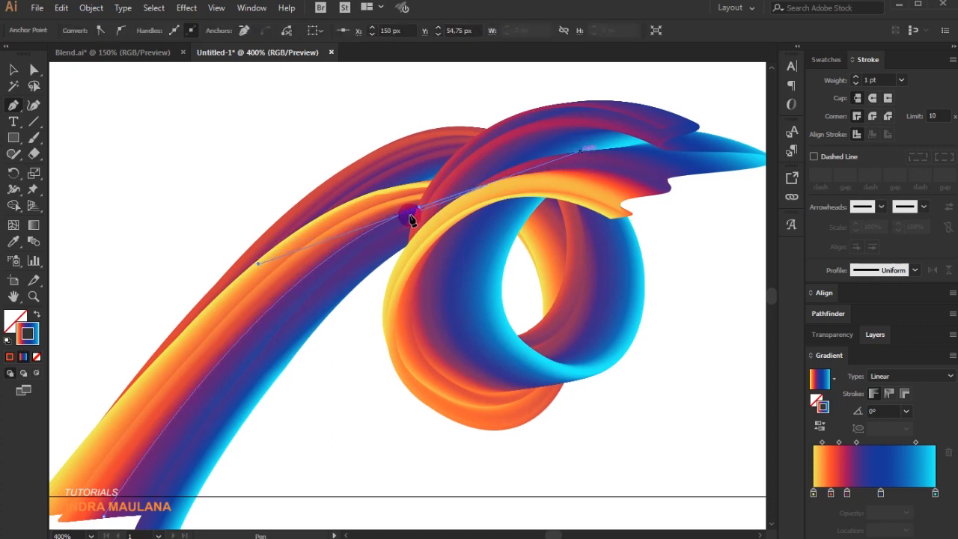
{"action": "left_click", "coordinate": [418, 208]}
{"action": "left_click", "coordinate": [408, 247]}
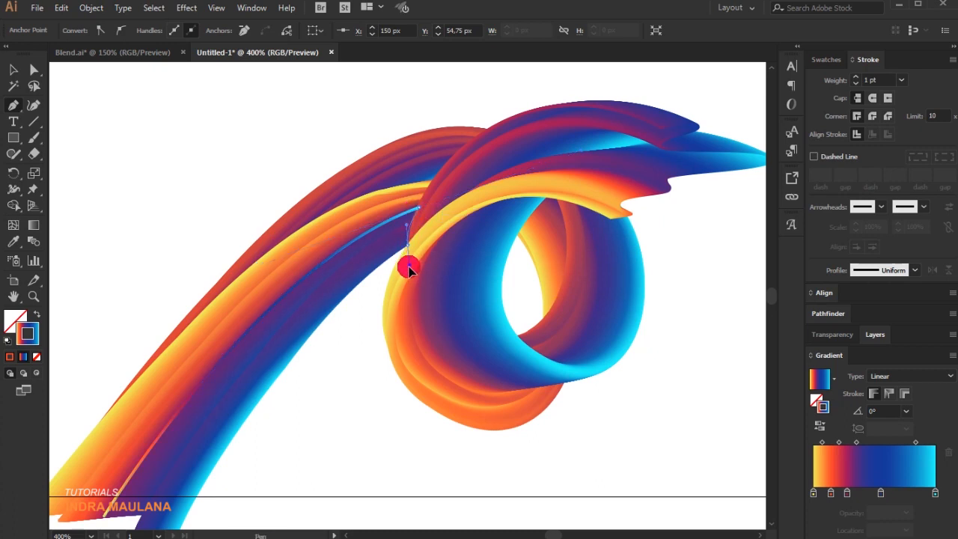
Continue the path down the ribbon's blue outer edge and close it across the ribbon's lower end
{"action": "left_click_drag", "start_coordinate": [312, 261], "coordinate": [328, 247]}
{"action": "mouse_move", "coordinate": [258, 382]}
{"action": "left_mouse_down"}
{"action": "mouse_move", "coordinate": [214, 530]}
{"action": "mouse_move", "coordinate": [162, 391]}
{"action": "mouse_move", "coordinate": [173, 358]}
{"action": "left_mouse_up"}
{"action": "left_click_drag", "start_coordinate": [262, 245], "coordinate": [281, 409]}
{"action": "scroll", "coordinate": [280, 434], "scroll_direction": "down", "scroll_amount": 3}
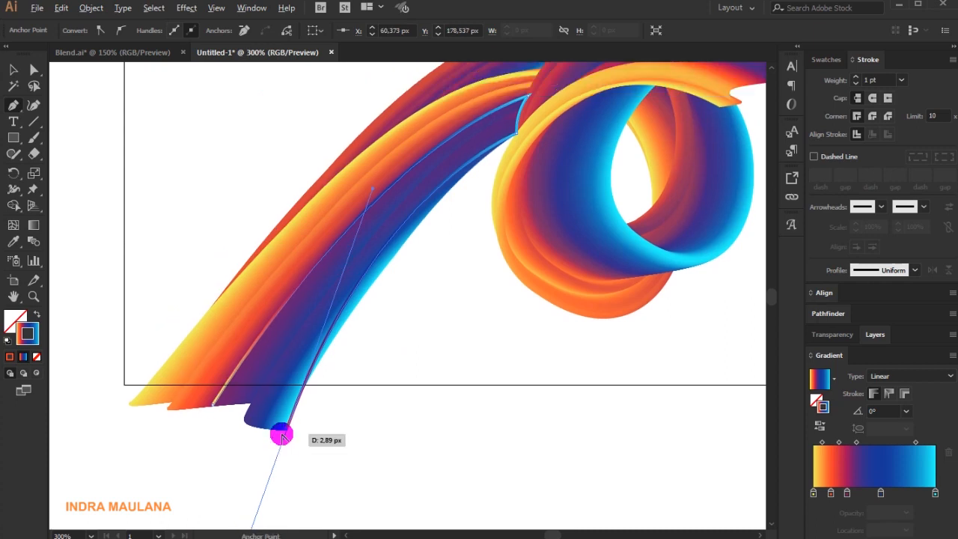
{"action": "left_click_drag", "start_coordinate": [279, 432], "coordinate": [223, 504]}
{"action": "left_click_drag", "start_coordinate": [282, 358], "coordinate": [227, 342]}
{"action": "left_click", "coordinate": [219, 327]}
Swap the closed shape's fill and stroke so the gradient fills it without a stroke, and deselect it
{"action": "left_click", "coordinate": [37, 314]}
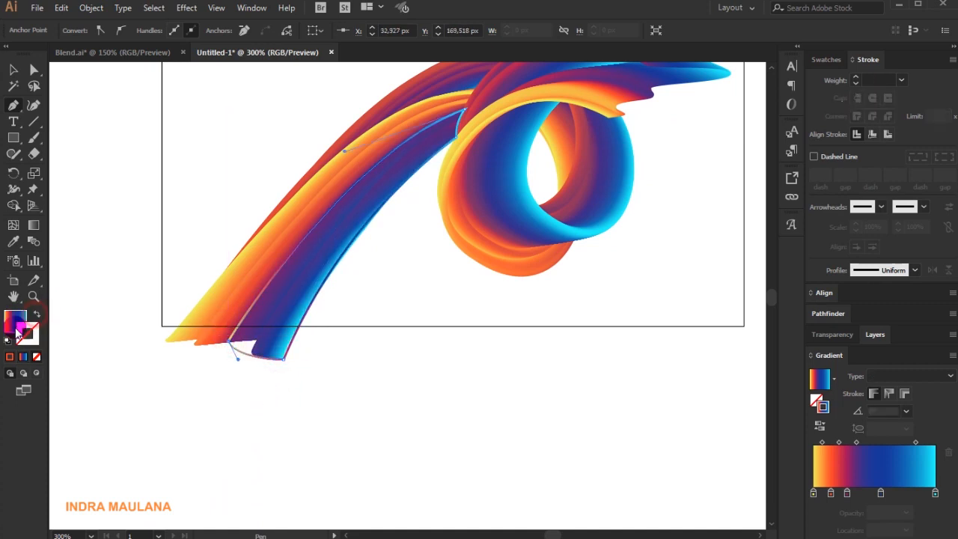
{"action": "left_click", "coordinate": [15, 325]}
{"action": "left_click", "coordinate": [13, 72]}
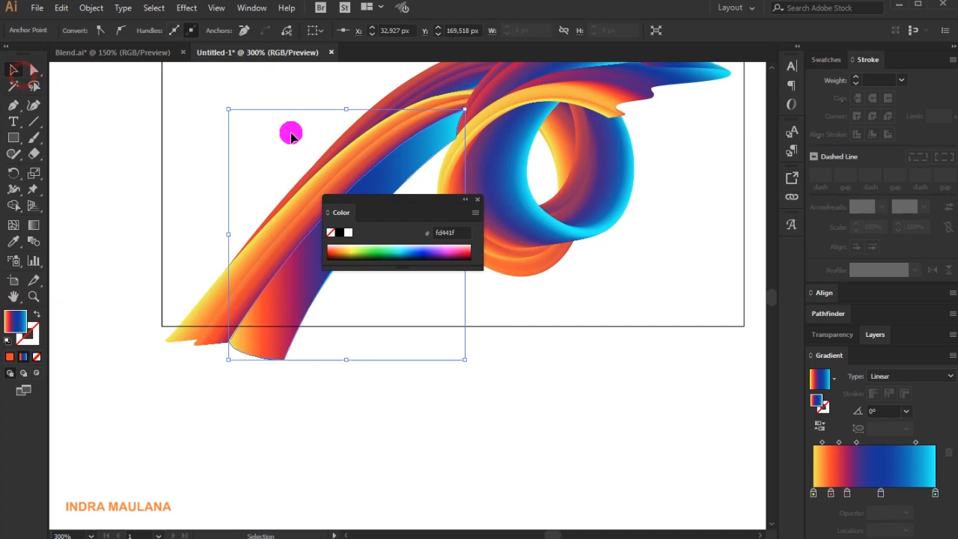
{"action": "left_click", "coordinate": [479, 201]}
{"action": "left_click", "coordinate": [405, 385]}
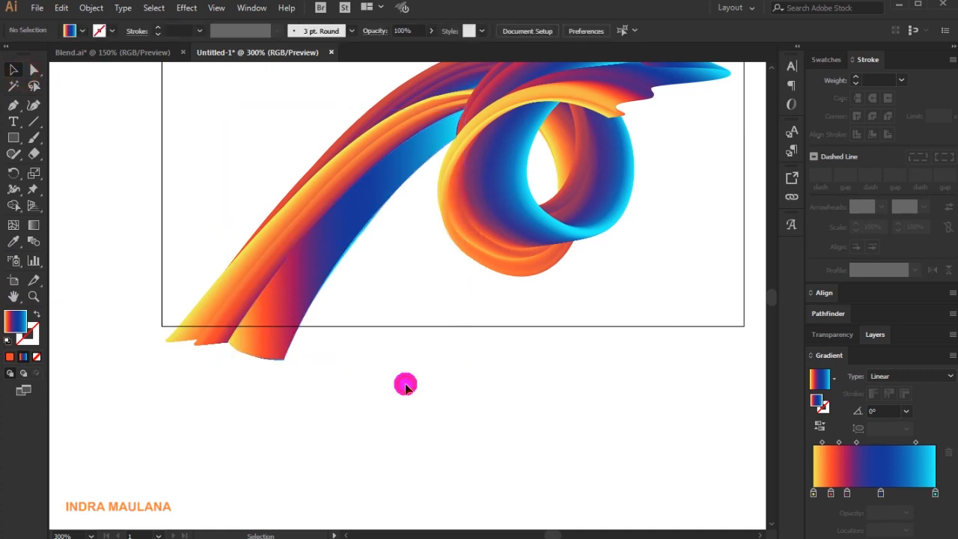
Select the drawn shape over the ribbon's lower band, try a black fill on it, and then fill it white
{"action": "scroll", "coordinate": [405, 386], "scroll_direction": "up", "scroll_amount": 1}
{"action": "left_click", "coordinate": [357, 263]}
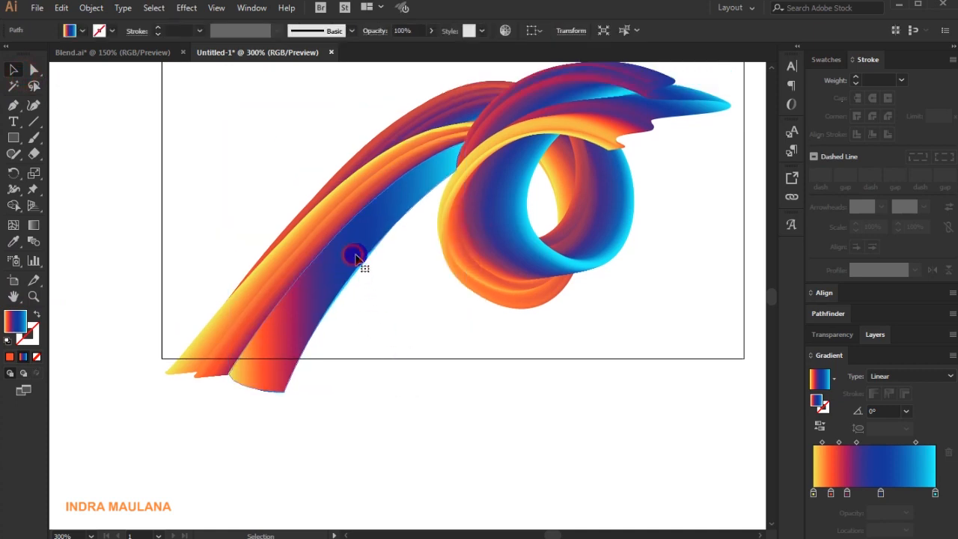
{"action": "left_click", "coordinate": [835, 378]}
{"action": "left_click", "coordinate": [827, 60]}
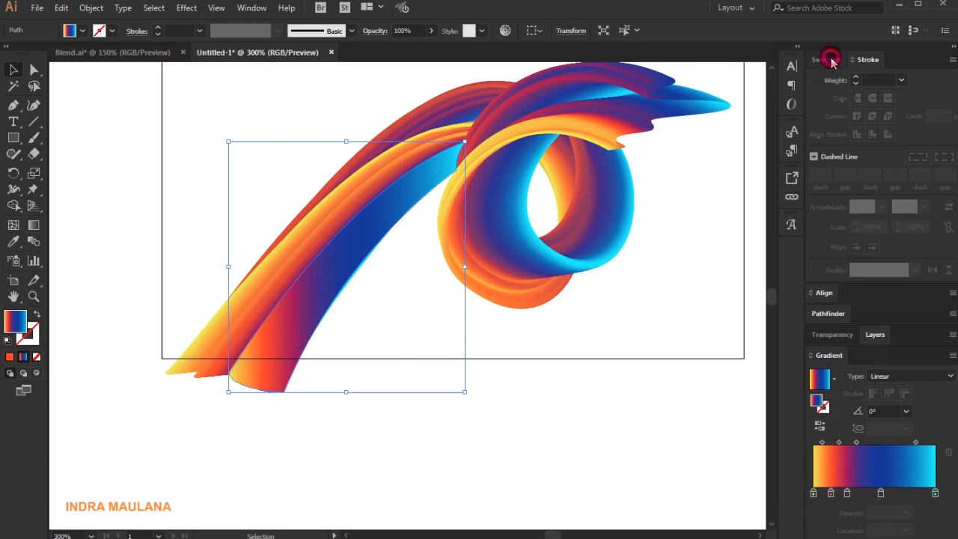
{"action": "left_click", "coordinate": [793, 106]}
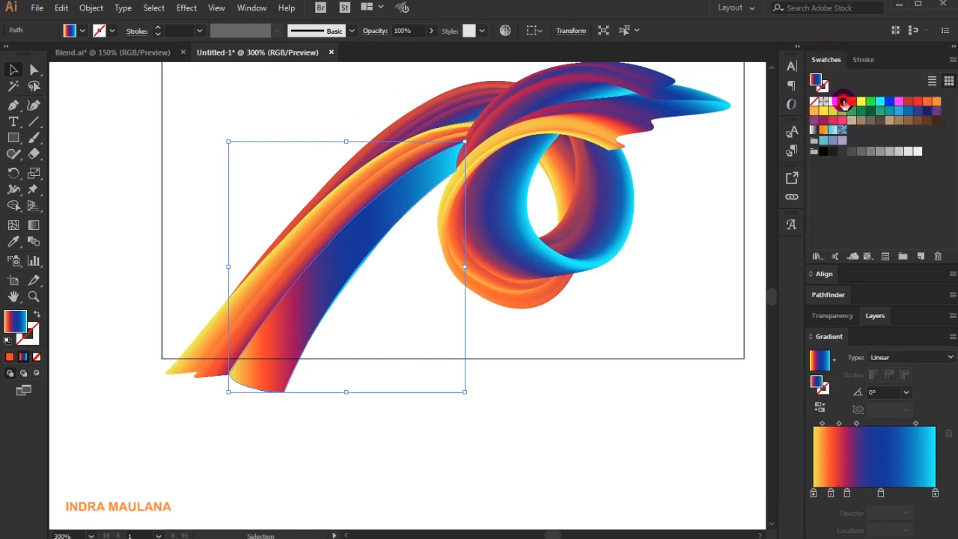
{"action": "left_click", "coordinate": [842, 103]}
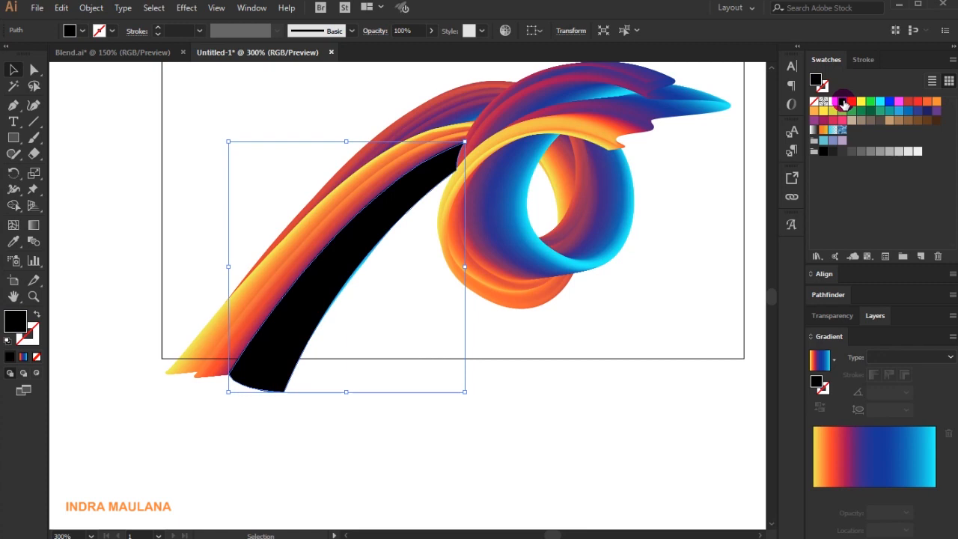
{"action": "left_click", "coordinate": [834, 101]}
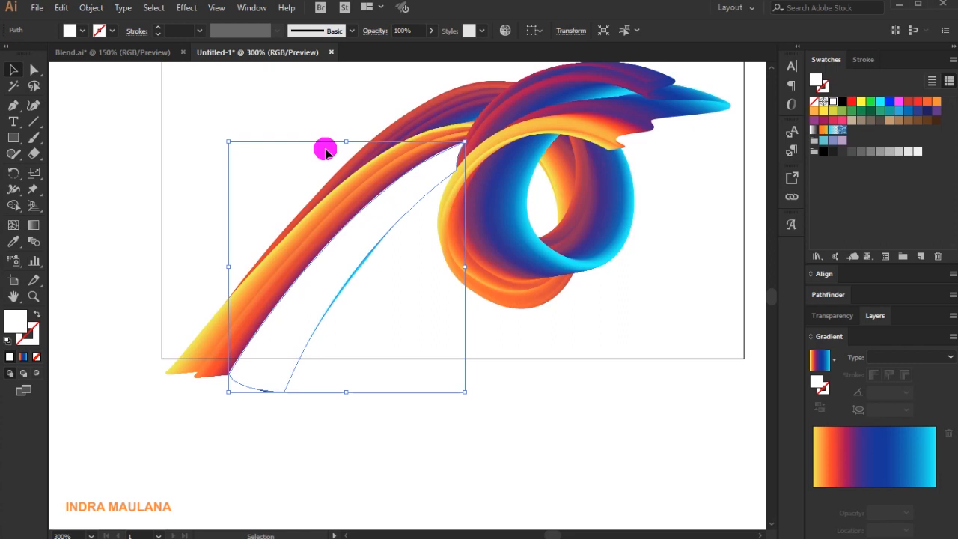
Add a gradient mesh point midway along the shape's upper edge and color it black
{"action": "left_click", "coordinate": [14, 225]}
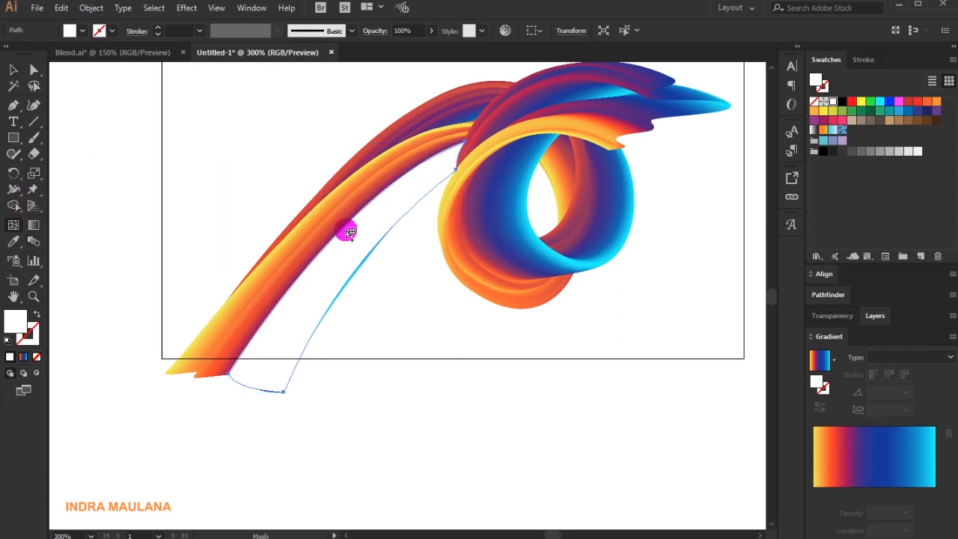
{"action": "left_click", "coordinate": [337, 239]}
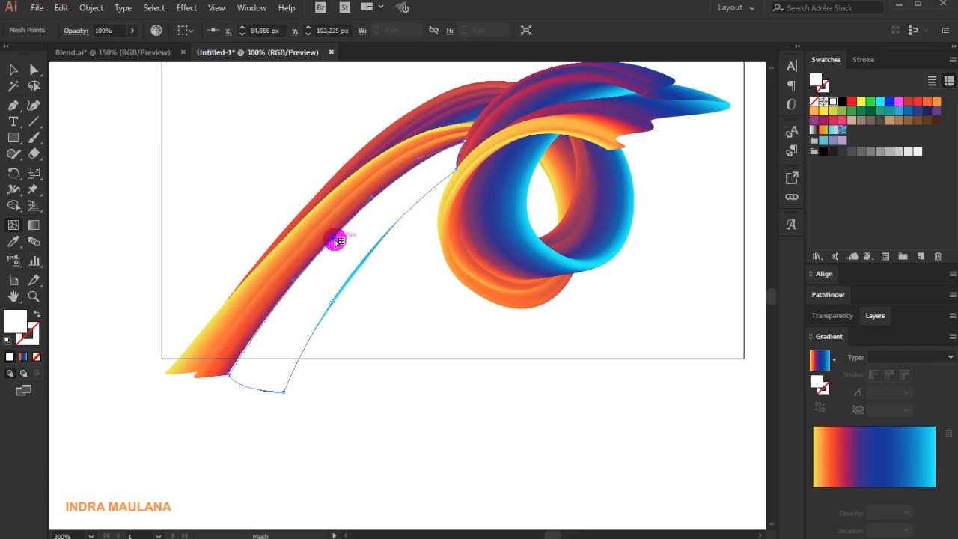
{"action": "left_click", "coordinate": [842, 101]}
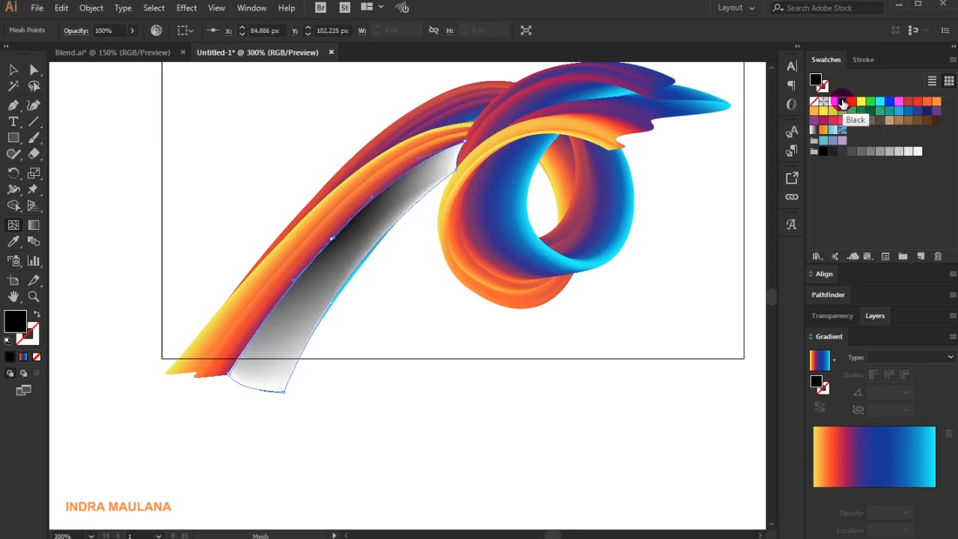
Color the mesh points at the shape's upper-right and lower-left corners black
{"action": "left_click", "coordinate": [286, 283]}
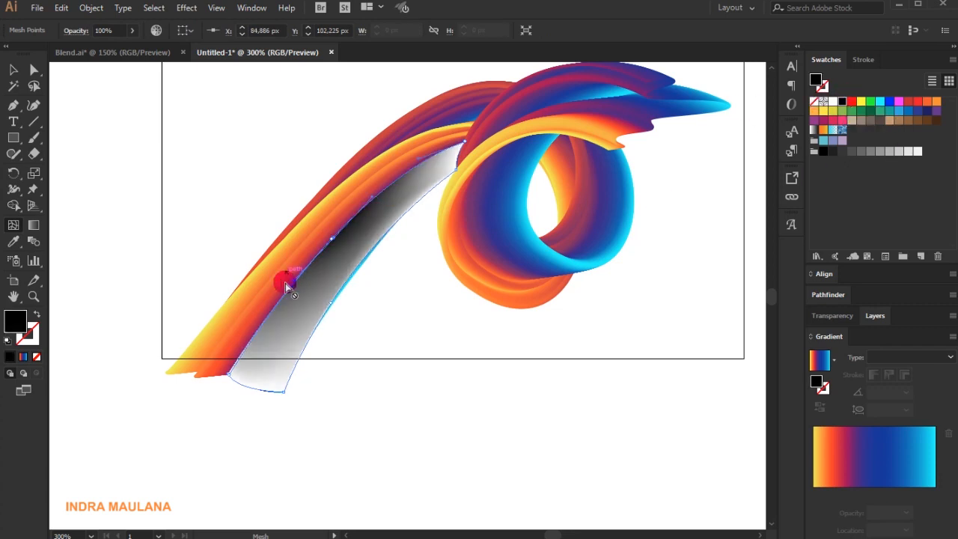
{"action": "left_click", "coordinate": [231, 374]}
{"action": "left_click", "coordinate": [841, 101]}
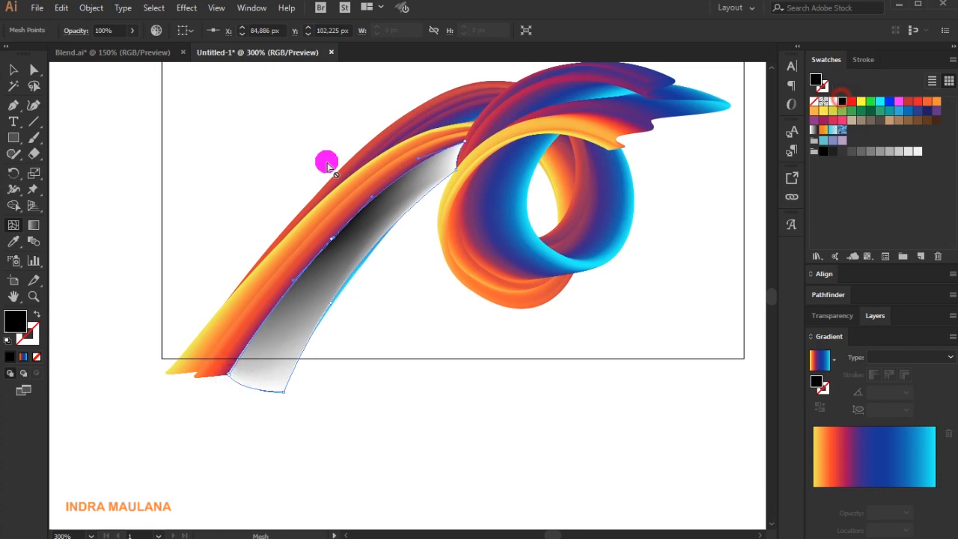
{"action": "left_click", "coordinate": [470, 143]}
{"action": "left_click", "coordinate": [842, 101]}
{"action": "left_click", "coordinate": [231, 374]}
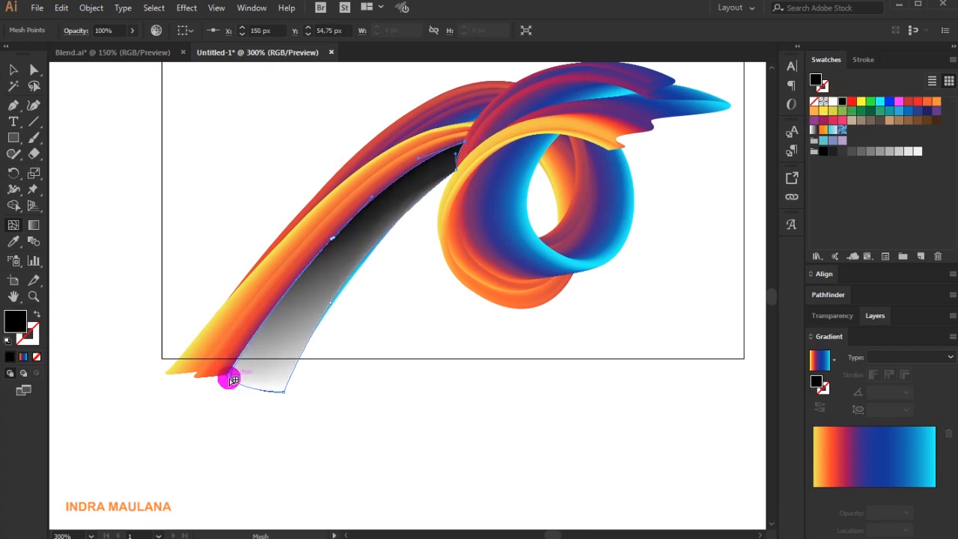
{"action": "left_click", "coordinate": [417, 247]}
{"action": "left_click", "coordinate": [276, 396]}
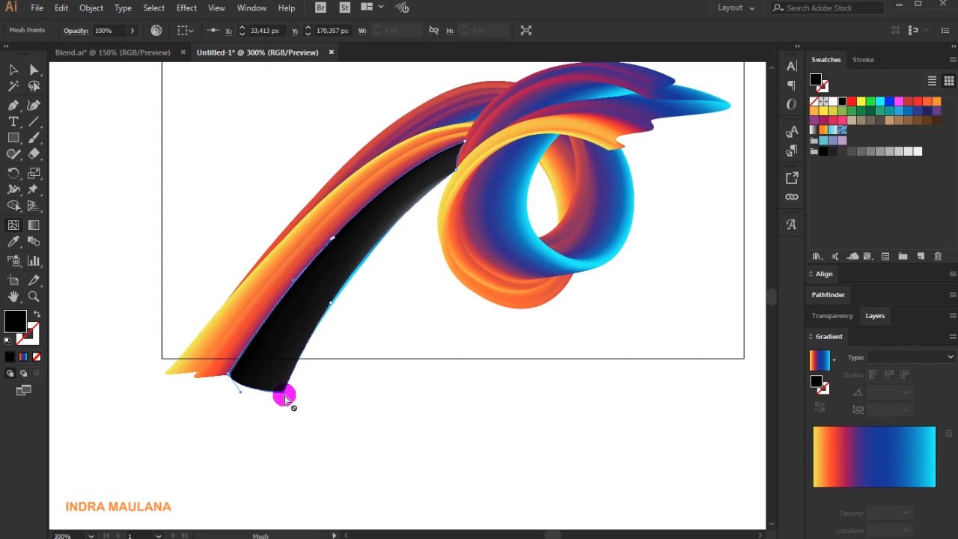
Select all of the shape's mesh points and color them black
{"action": "left_click", "coordinate": [33, 69]}
{"action": "left_click", "coordinate": [300, 391]}
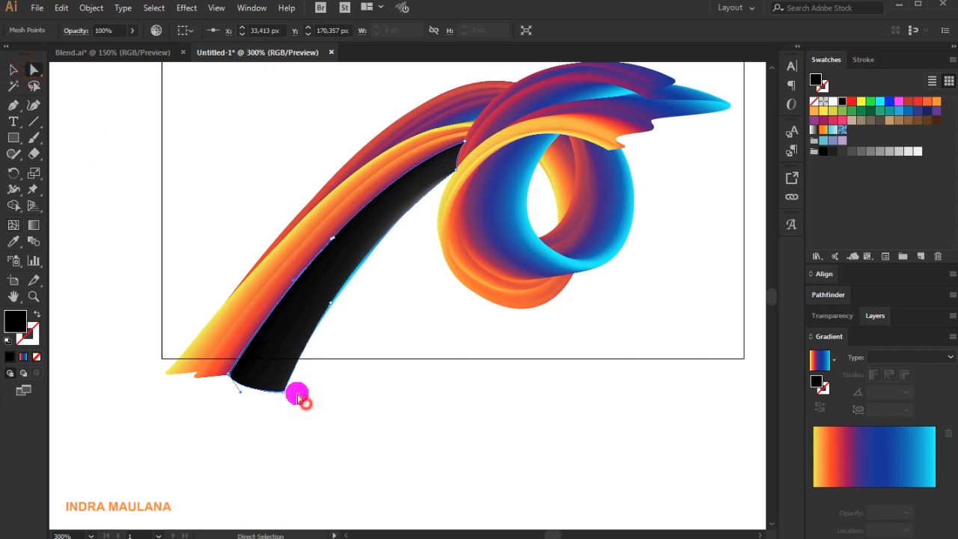
{"action": "left_click", "coordinate": [34, 86]}
{"action": "mouse_move", "coordinate": [313, 418]}
{"action": "left_mouse_down"}
{"action": "mouse_move", "coordinate": [281, 355]}
{"action": "mouse_move", "coordinate": [375, 226]}
{"action": "mouse_move", "coordinate": [449, 168]}
{"action": "mouse_move", "coordinate": [378, 393]}
{"action": "mouse_move", "coordinate": [313, 418]}
{"action": "left_mouse_up"}
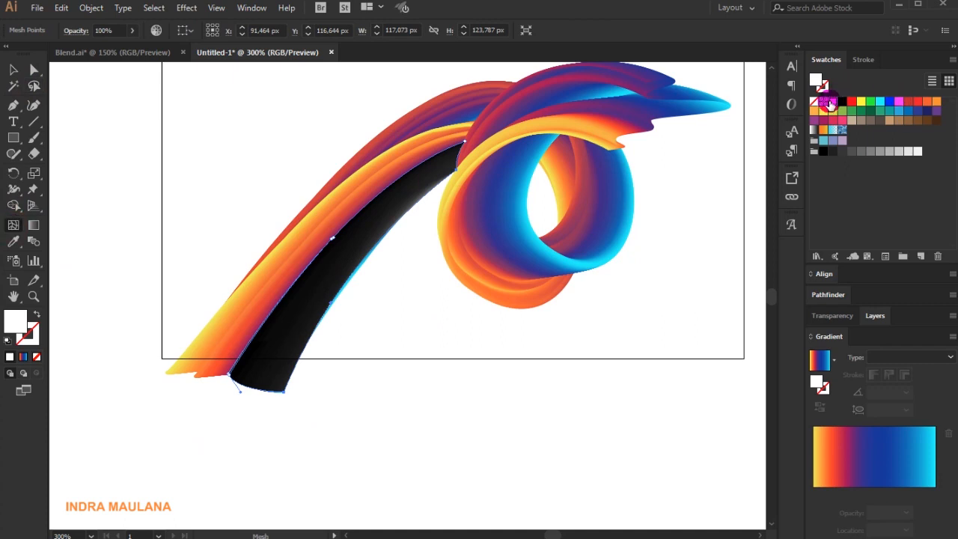
{"action": "left_click", "coordinate": [842, 101]}
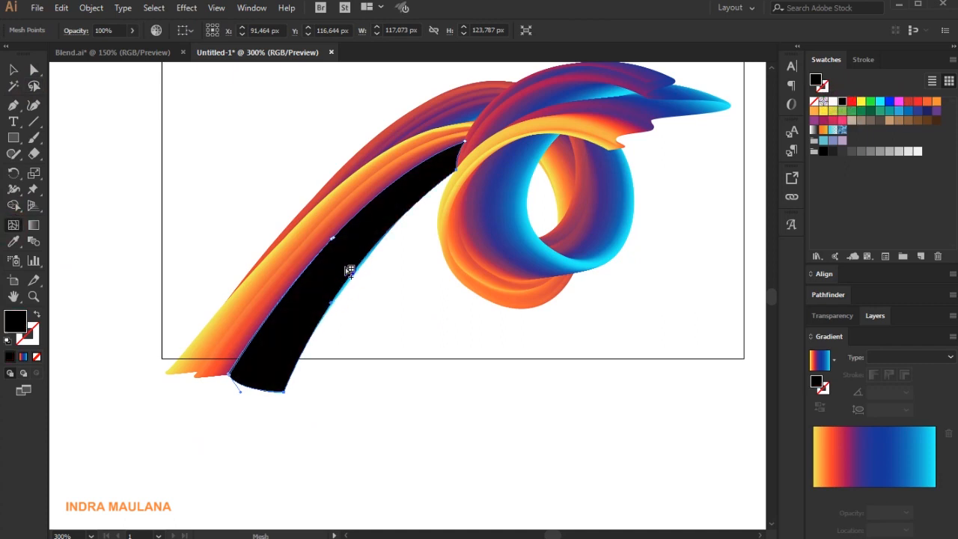
Add a white mesh point near the middle of the shape's lower-right edge
{"action": "left_click", "coordinate": [831, 102]}
{"action": "left_click", "coordinate": [352, 270]}
{"action": "left_click_drag", "start_coordinate": [360, 272], "coordinate": [361, 265]}
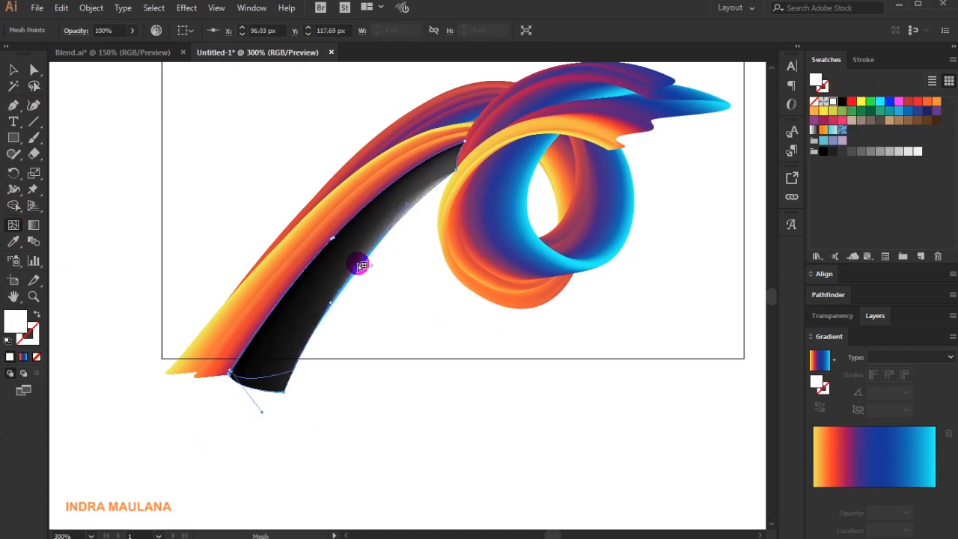
Add white mesh points in the middle of the band's shading shape and along its lower end
{"action": "left_click", "coordinate": [351, 265]}
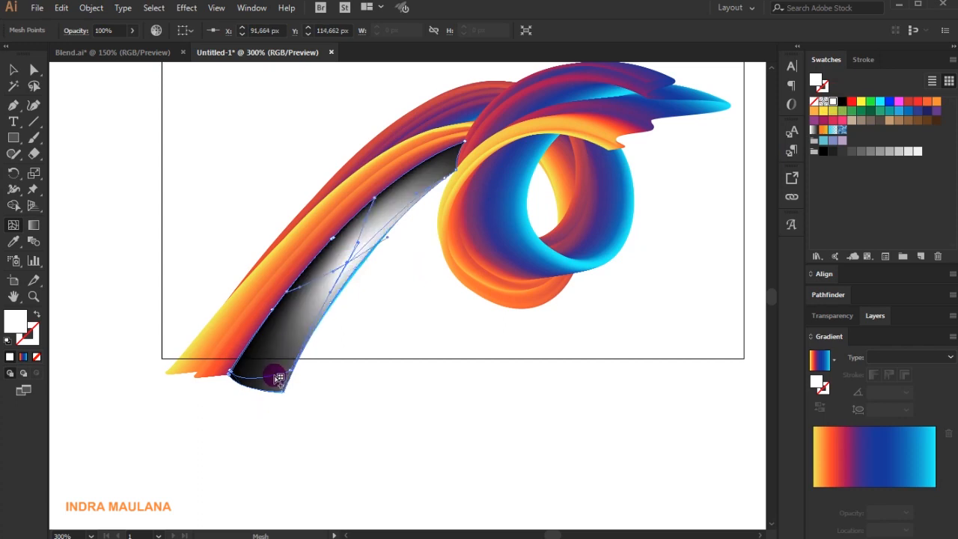
{"action": "left_click", "coordinate": [278, 378]}
{"action": "left_click", "coordinate": [280, 389]}
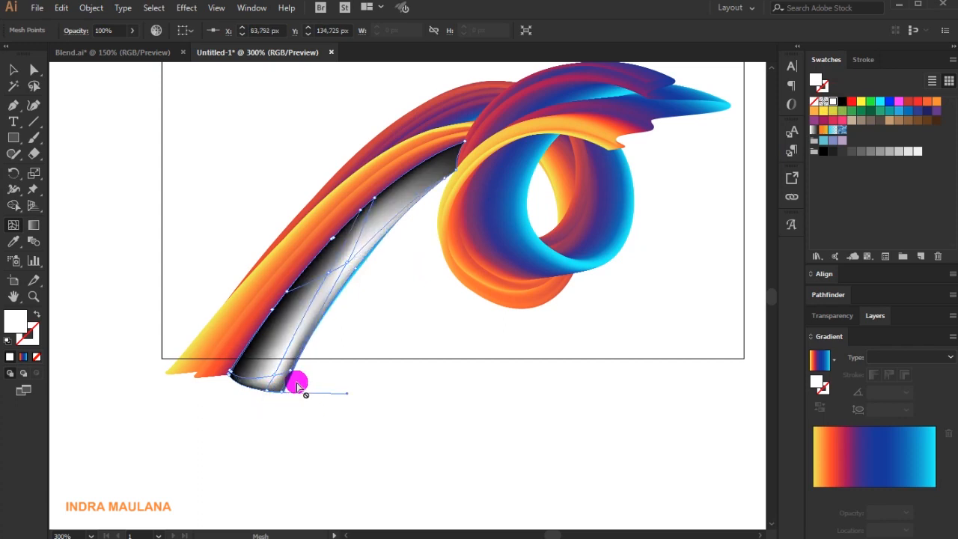
Set the blending mode of the band's black-and-white mesh shape to Multiply
{"action": "left_click", "coordinate": [14, 69]}
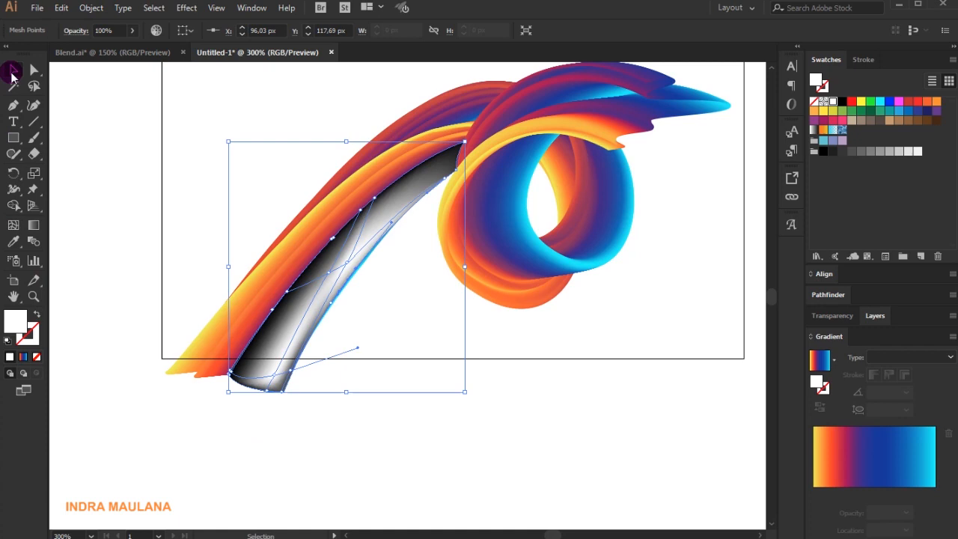
{"action": "left_click", "coordinate": [221, 114]}
{"action": "left_click", "coordinate": [314, 325]}
{"action": "left_click", "coordinate": [302, 248]}
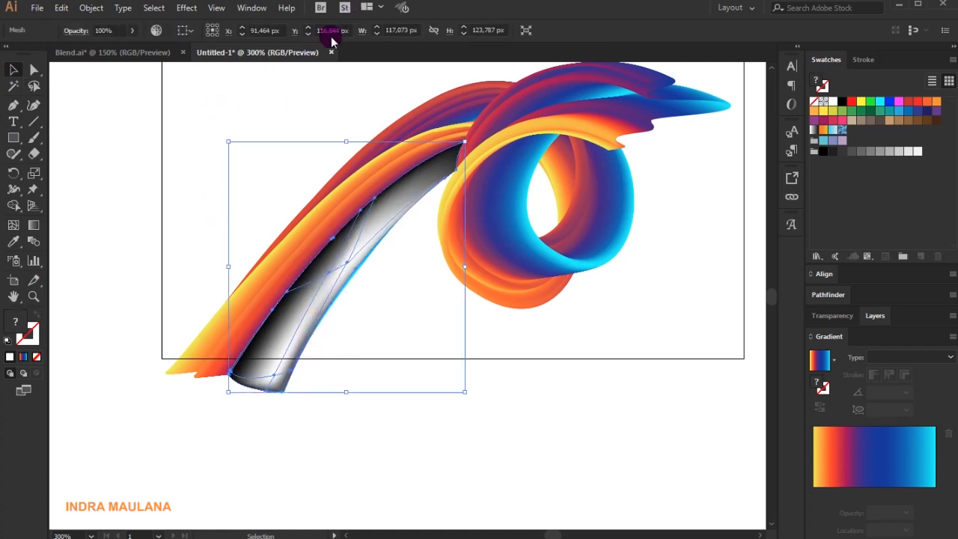
{"action": "left_click", "coordinate": [83, 33]}
{"action": "left_click", "coordinate": [42, 30]}
{"action": "left_click", "coordinate": [22, 100]}
{"action": "left_click", "coordinate": [395, 398]}
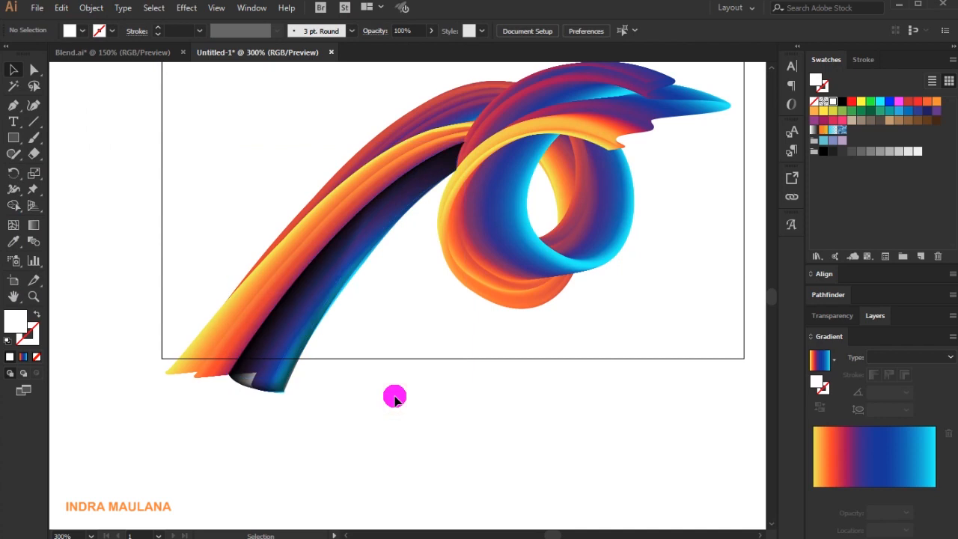
Reduce the opacity of the band's shading mesh to 38%
{"action": "left_click", "coordinate": [295, 339]}
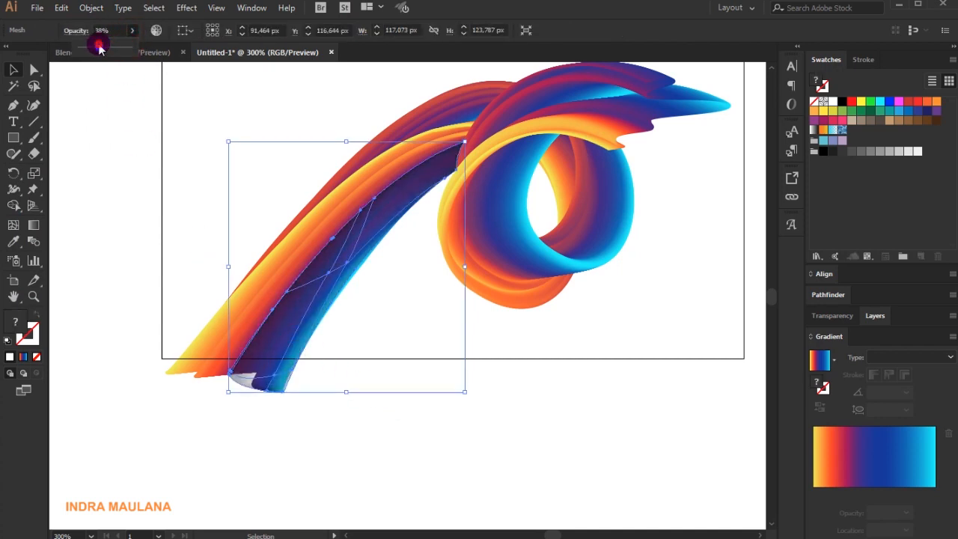
{"action": "left_click", "coordinate": [118, 266]}
{"action": "scroll", "coordinate": [117, 267], "scroll_direction": "up", "scroll_amount": 2}
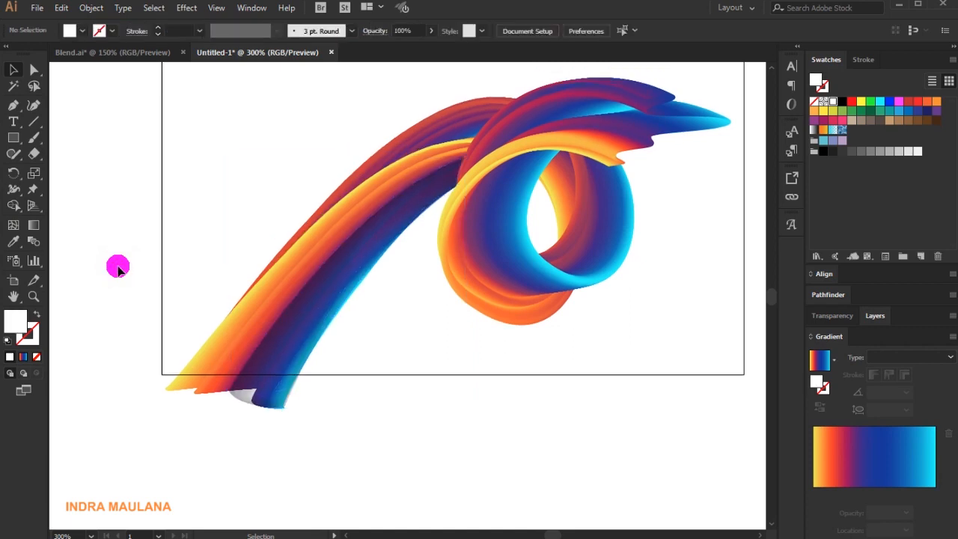
{"action": "scroll", "coordinate": [118, 265], "scroll_direction": "down", "scroll_amount": 1}
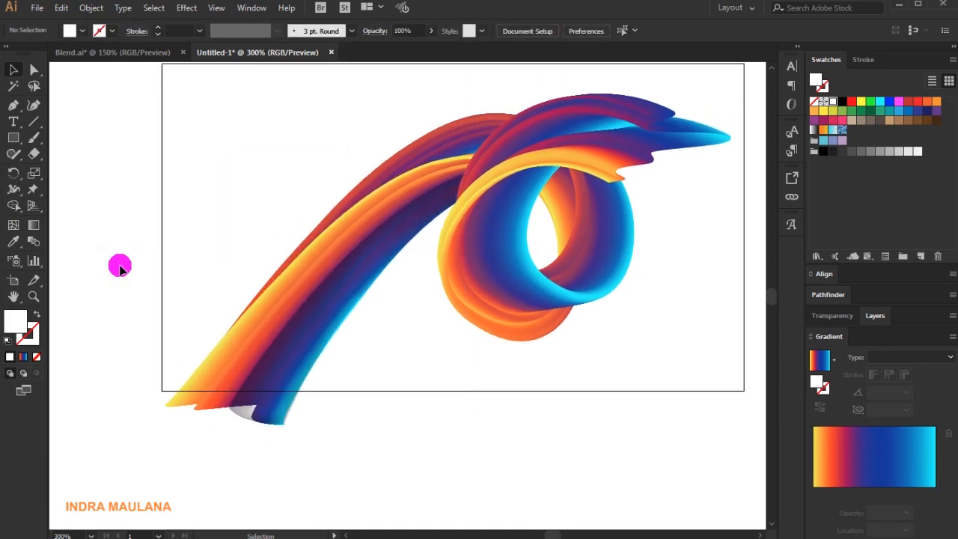
{"action": "scroll", "coordinate": [454, 489], "scroll_direction": "up", "scroll_amount": 3}
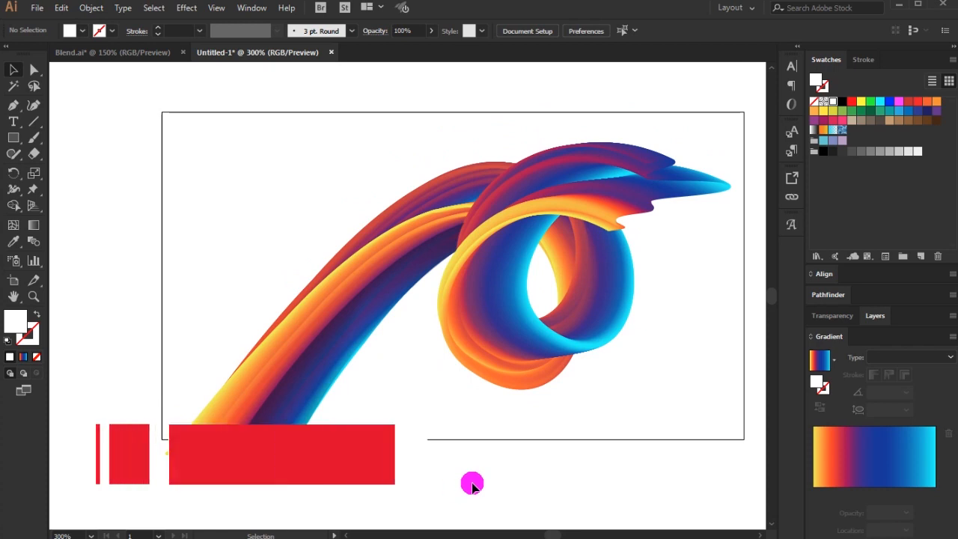
Select the shading mesh over the lower band and lock it
{"action": "mouse_move", "coordinate": [364, 318]}
{"action": "left_mouse_down"}
{"action": "mouse_move", "coordinate": [374, 333]}
{"action": "mouse_move", "coordinate": [378, 321]}
{"action": "left_mouse_up"}
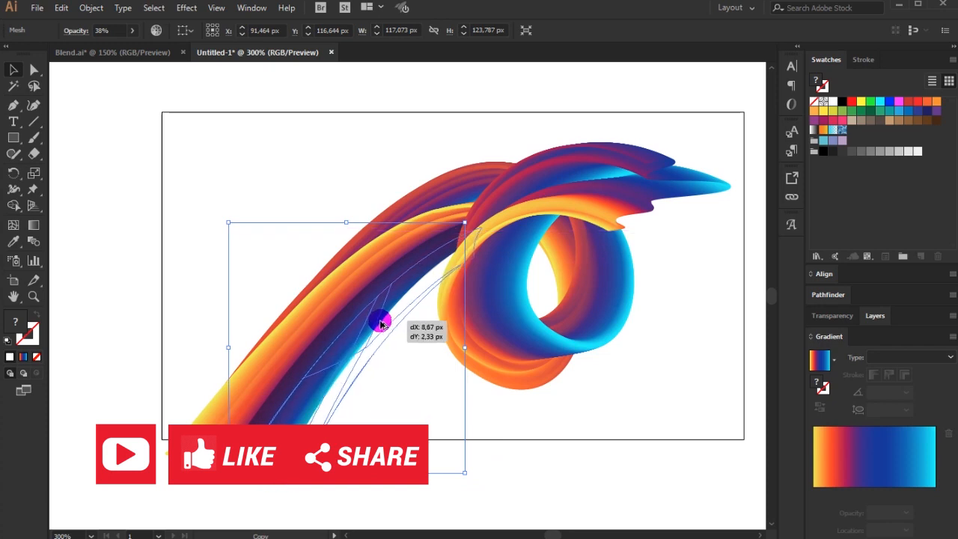
{"action": "left_click", "coordinate": [405, 405]}
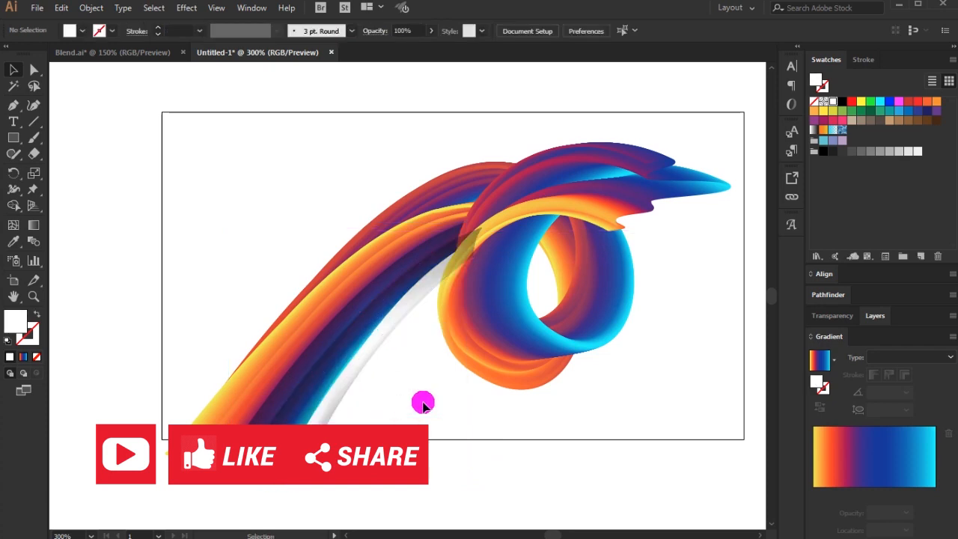
{"action": "left_click_drag", "start_coordinate": [422, 404], "coordinate": [258, 247]}
{"action": "left_click", "coordinate": [93, 8]}
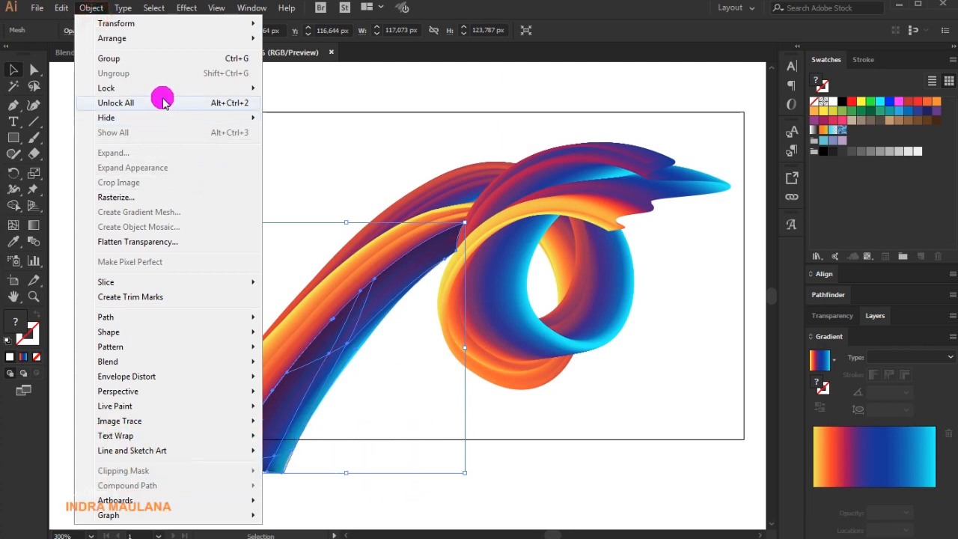
{"action": "mouse_move", "coordinate": [171, 90]}
{"action": "left_click", "coordinate": [283, 88]}
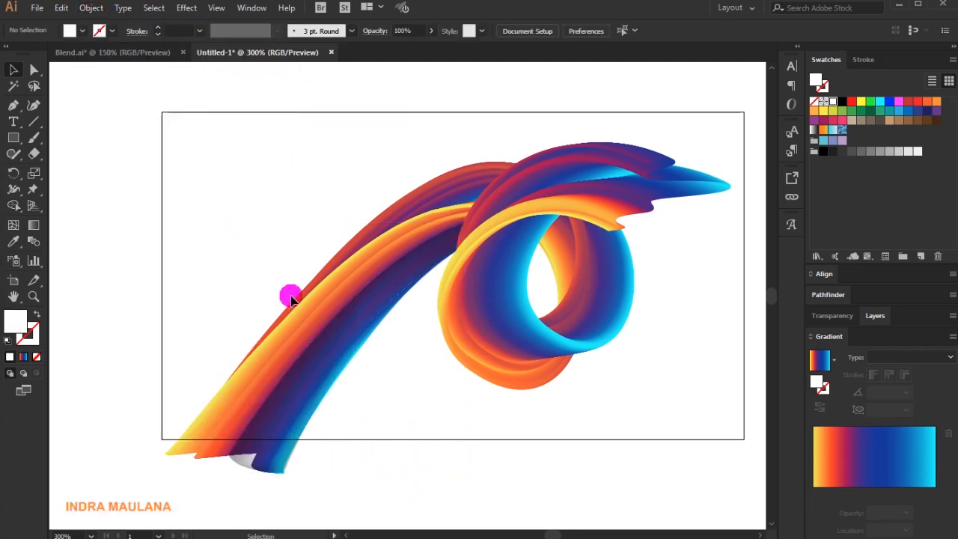
Start a Pen path at the blue strip's lower end, curving up to the loop and across the strip's upper end
{"action": "left_click", "coordinate": [14, 105]}
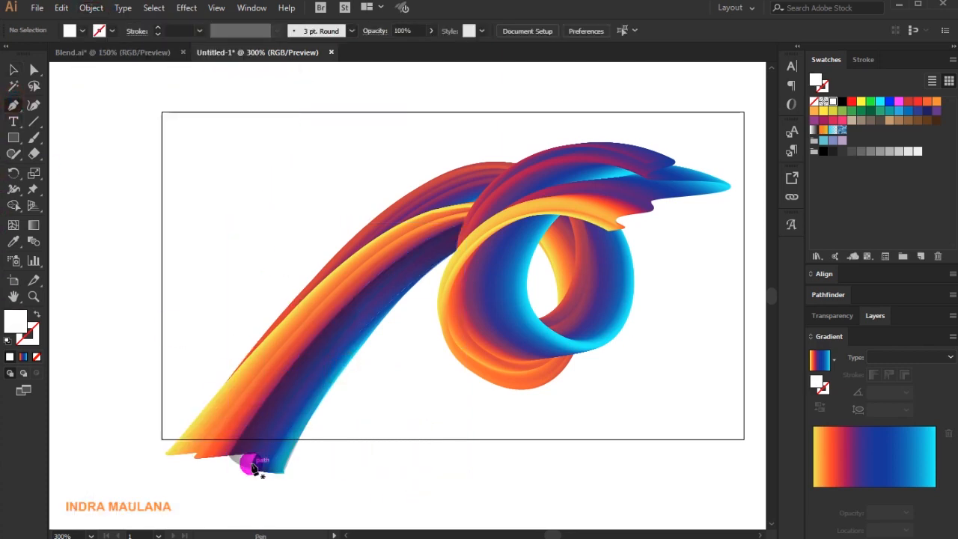
{"action": "left_click", "coordinate": [249, 469]}
{"action": "left_click_drag", "start_coordinate": [458, 235], "coordinate": [536, 213]}
{"action": "left_click", "coordinate": [459, 238]}
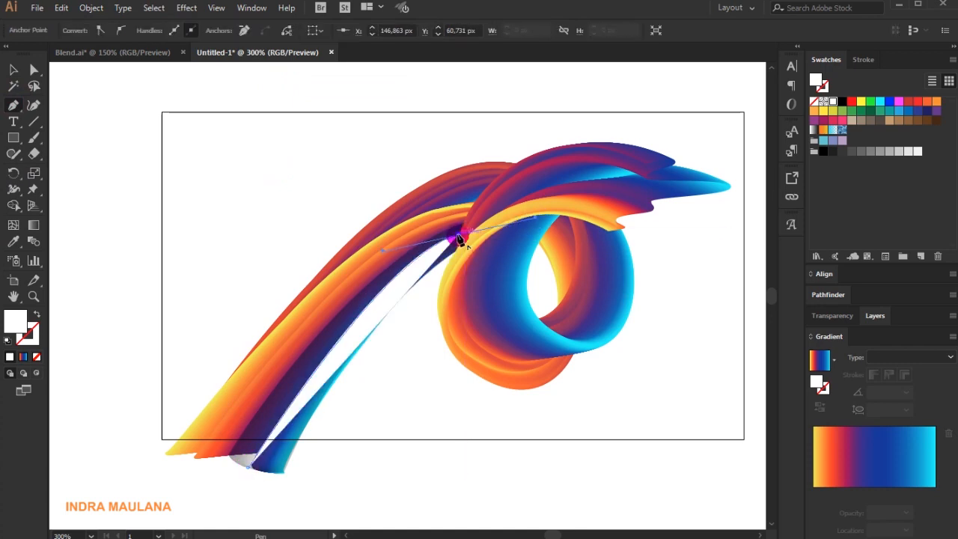
{"action": "left_click", "coordinate": [459, 254]}
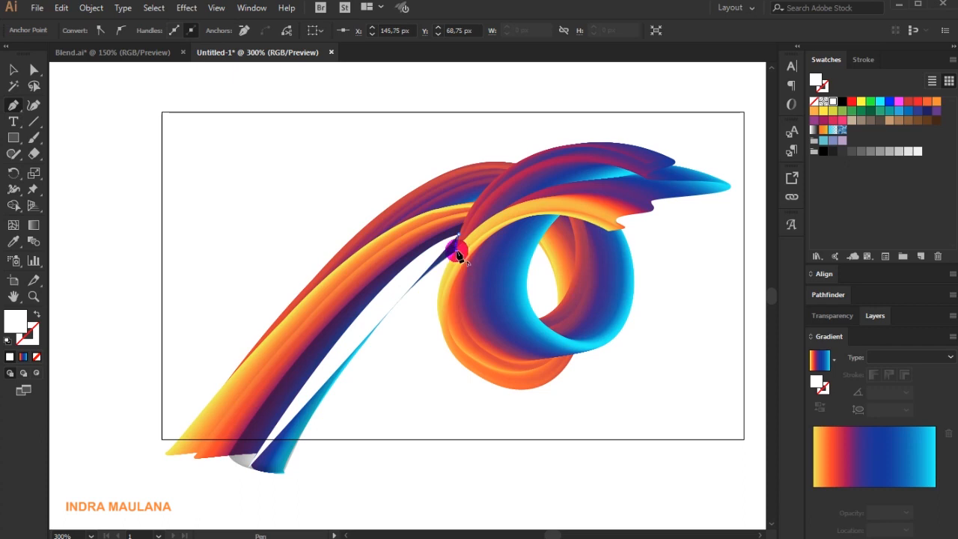
Close the path along the blue strip's outer edge and lower end, and give it a white fill without stroke
{"action": "left_click", "coordinate": [36, 314]}
{"action": "mouse_move", "coordinate": [249, 469]}
{"action": "left_mouse_down"}
{"action": "mouse_move", "coordinate": [280, 471]}
{"action": "mouse_move", "coordinate": [271, 513]}
{"action": "mouse_move", "coordinate": [246, 526]}
{"action": "mouse_move", "coordinate": [229, 505]}
{"action": "mouse_move", "coordinate": [218, 440]}
{"action": "mouse_move", "coordinate": [208, 460]}
{"action": "mouse_move", "coordinate": [206, 451]}
{"action": "left_mouse_up"}
{"action": "left_click", "coordinate": [282, 290]}
{"action": "left_click_drag", "start_coordinate": [271, 295], "coordinate": [246, 279]}
{"action": "left_click", "coordinate": [13, 70]}
{"action": "scroll", "coordinate": [22, 310], "scroll_direction": "up", "scroll_amount": 3}
{"action": "left_click", "coordinate": [37, 313]}
{"action": "left_click", "coordinate": [417, 342]}
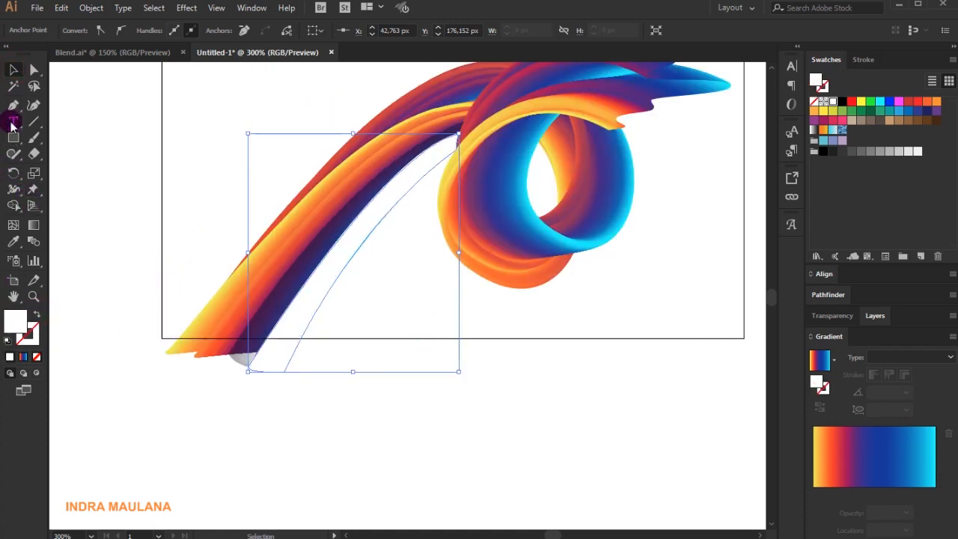
Add a black mesh point midway along the new shape's upper-left edge and white mesh points along its lower-right edge
{"action": "left_click", "coordinate": [13, 224]}
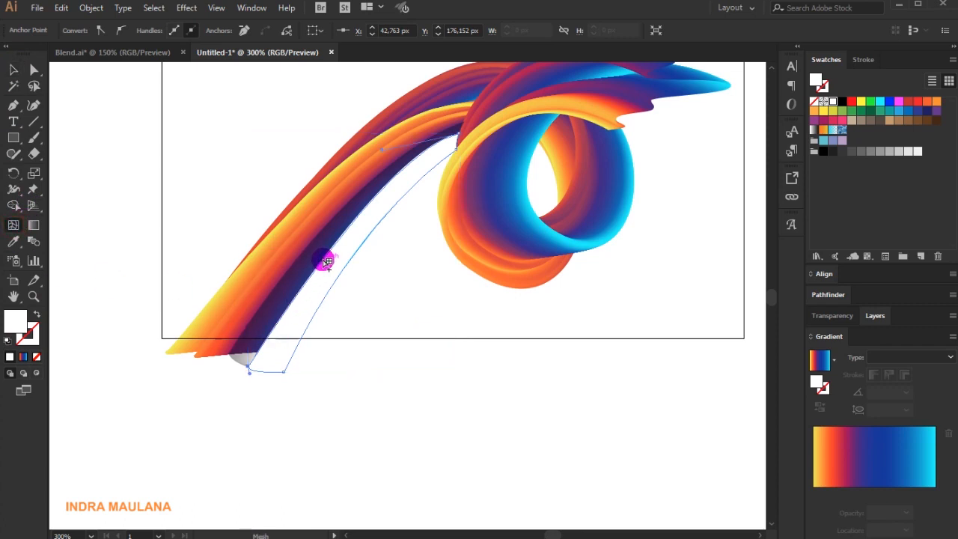
{"action": "left_click", "coordinate": [322, 259]}
{"action": "left_click", "coordinate": [839, 101]}
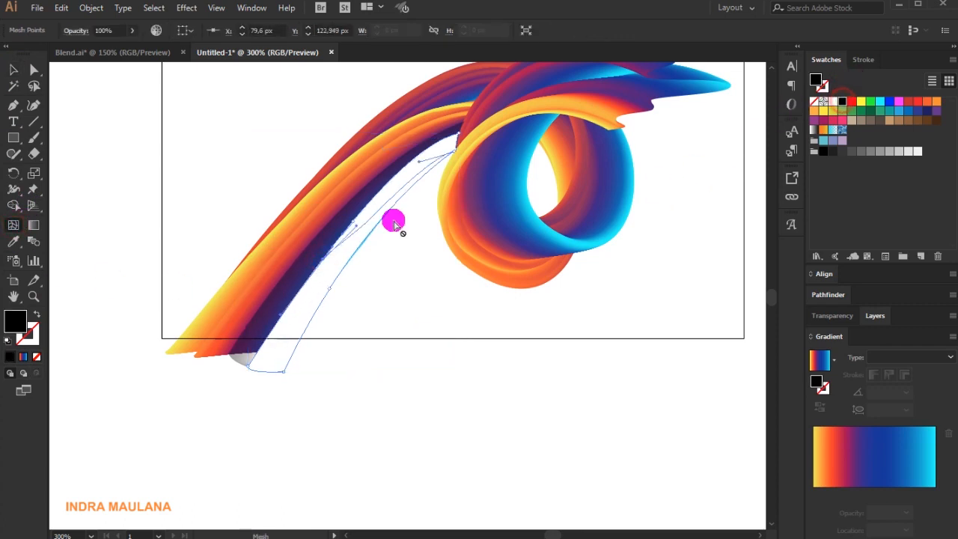
{"action": "left_click", "coordinate": [331, 290]}
{"action": "left_click", "coordinate": [348, 261]}
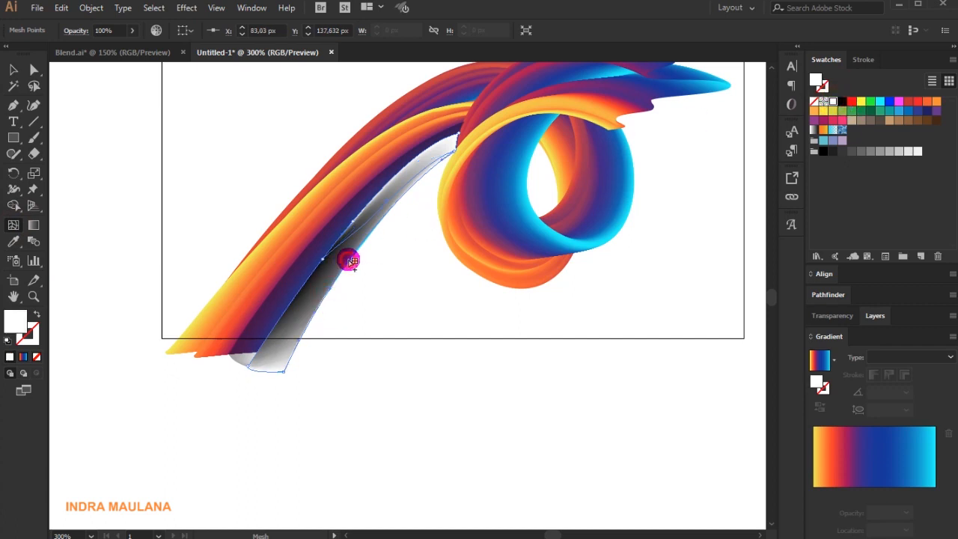
{"action": "left_click", "coordinate": [392, 205]}
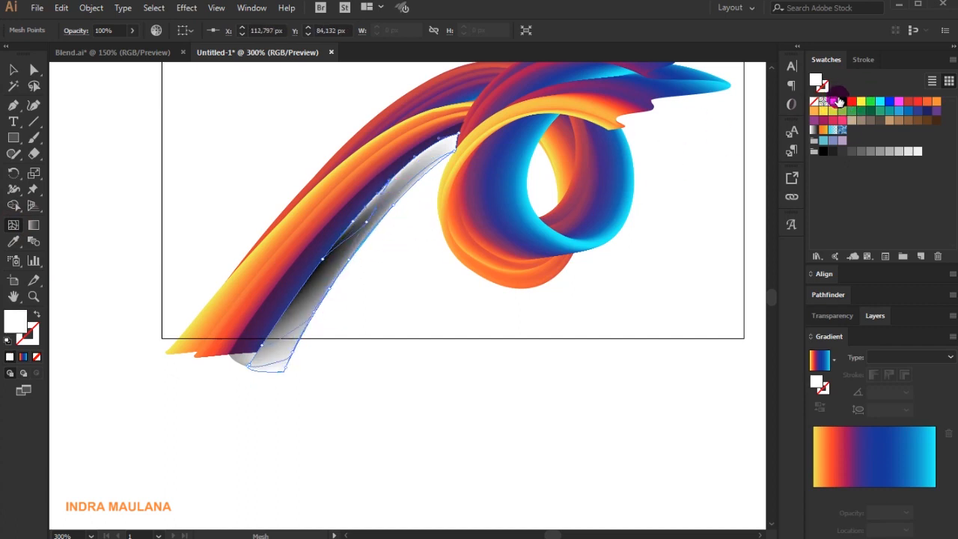
Color the upper-left edge's mesh points toward the loop and near the lower end black
{"action": "left_click", "coordinate": [842, 101]}
{"action": "left_click", "coordinate": [261, 345]}
{"action": "left_click", "coordinate": [842, 101]}
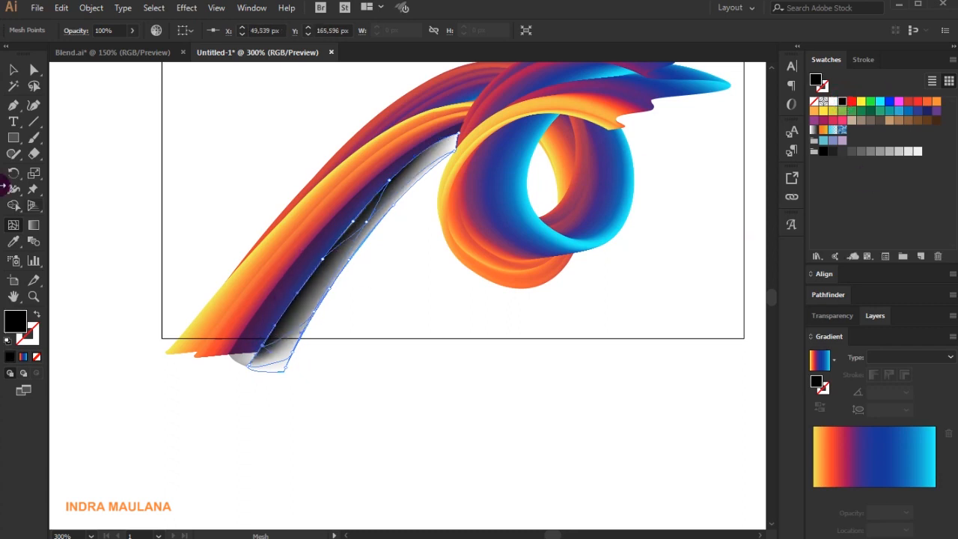
Adjust the mesh handle on the shape's upper-left edge so the edge follows the neighbouring purple band
{"action": "key", "text": "a"}
{"action": "left_click", "coordinate": [154, 184]}
{"action": "left_click", "coordinate": [359, 232]}
{"action": "scroll", "coordinate": [359, 231], "scroll_direction": "up", "scroll_amount": 3}
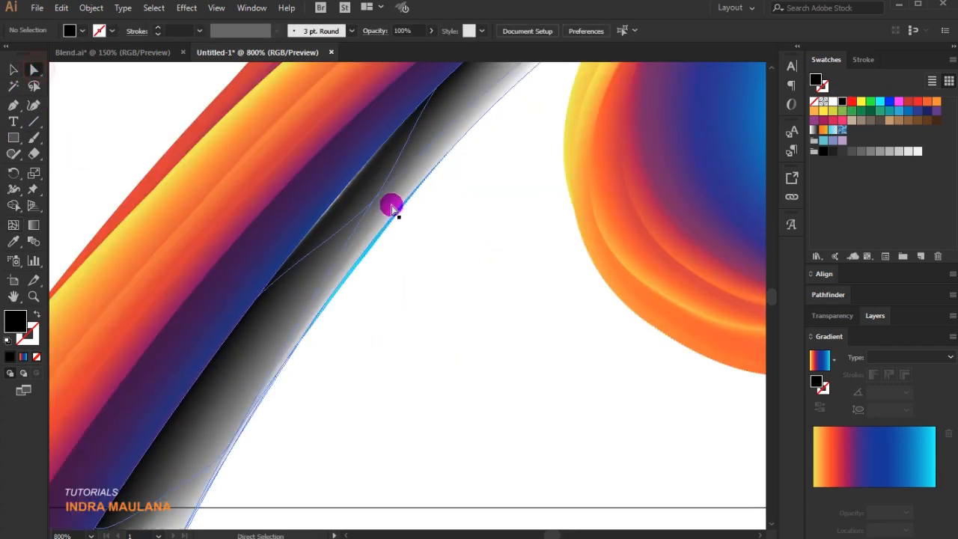
{"action": "left_click", "coordinate": [392, 208]}
{"action": "left_click", "coordinate": [13, 205]}
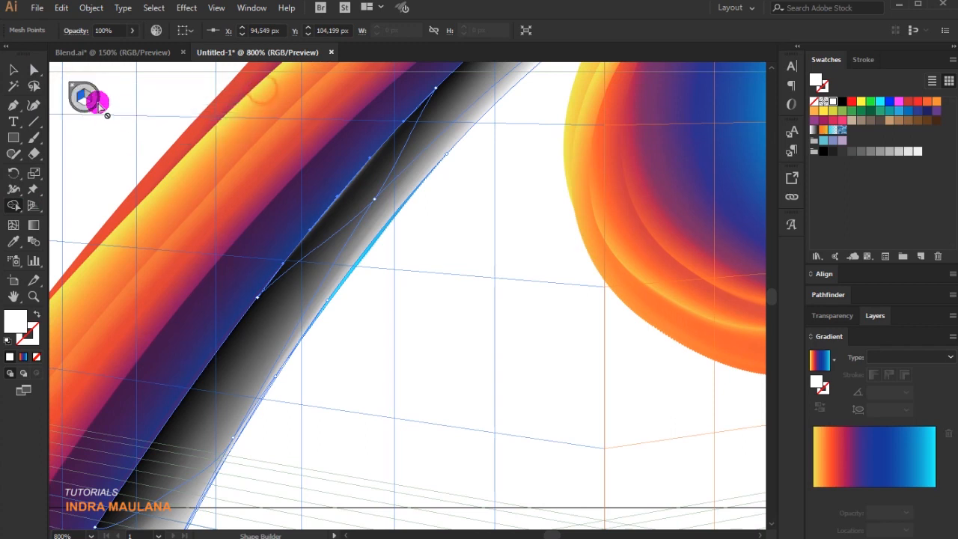
{"action": "left_click", "coordinate": [74, 86]}
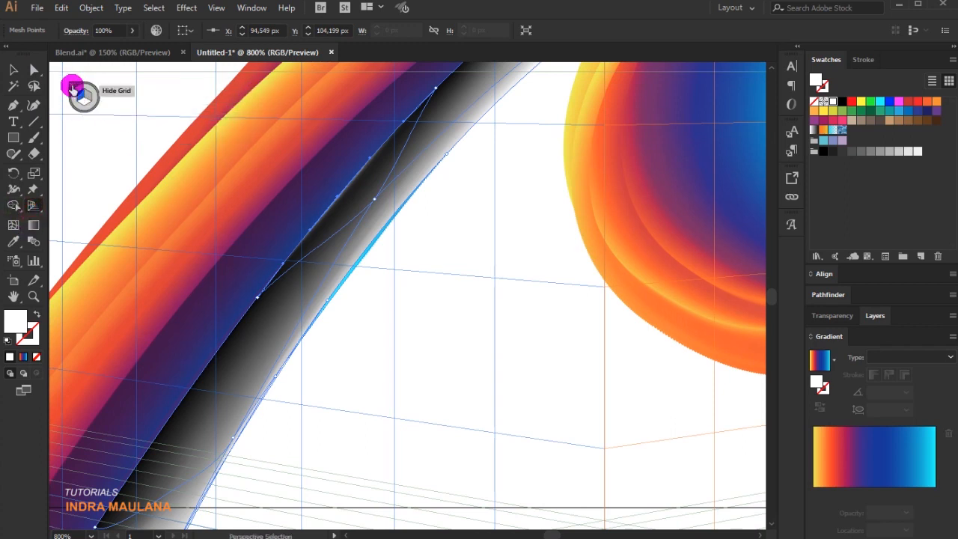
{"action": "key", "text": "u"}
{"action": "mouse_move", "coordinate": [366, 154]}
{"action": "left_mouse_down"}
{"action": "mouse_move", "coordinate": [316, 229]}
{"action": "mouse_move", "coordinate": [370, 157]}
{"action": "left_mouse_up"}
{"action": "scroll", "coordinate": [384, 276], "scroll_direction": "down", "scroll_amount": 2}
Set the blending mode of the blue strip's mesh shape to Multiply
{"action": "left_click", "coordinate": [13, 71]}
{"action": "left_click", "coordinate": [75, 31]}
{"action": "left_click", "coordinate": [299, 277]}
{"action": "left_click", "coordinate": [280, 263]}
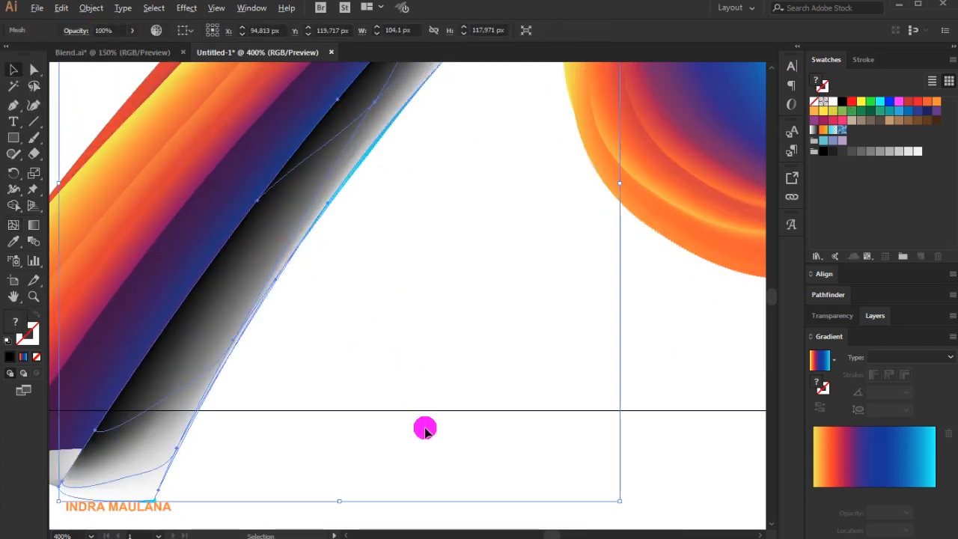
{"action": "scroll", "coordinate": [425, 428], "scroll_direction": "down", "scroll_amount": 2}
{"action": "left_click_drag", "start_coordinate": [415, 392], "coordinate": [401, 409]}
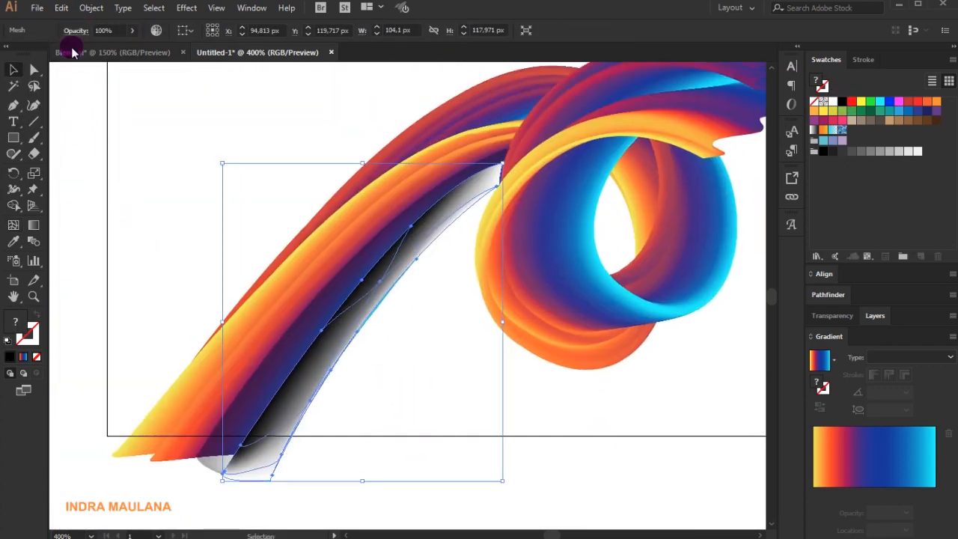
{"action": "left_click", "coordinate": [76, 31]}
{"action": "left_click", "coordinate": [36, 53]}
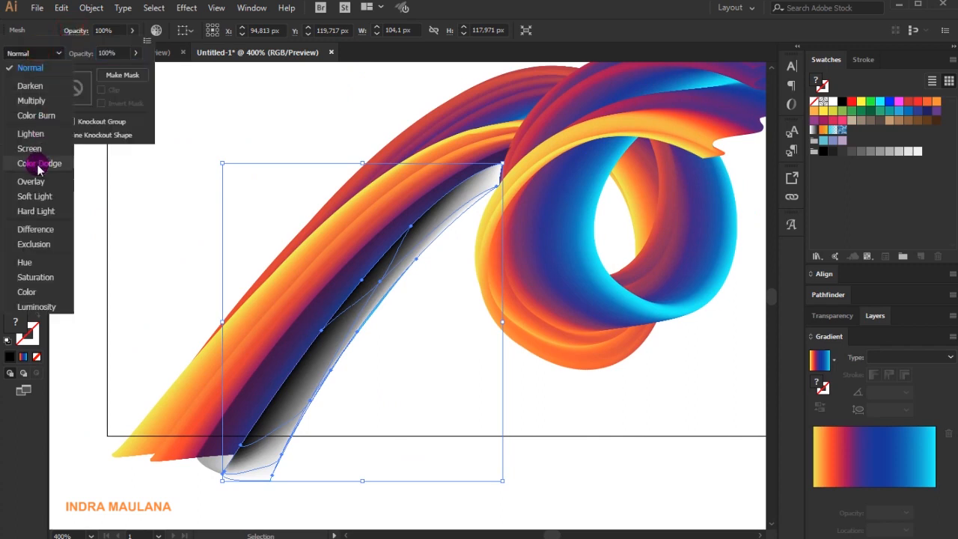
{"action": "left_click", "coordinate": [32, 100]}
{"action": "left_click", "coordinate": [409, 392]}
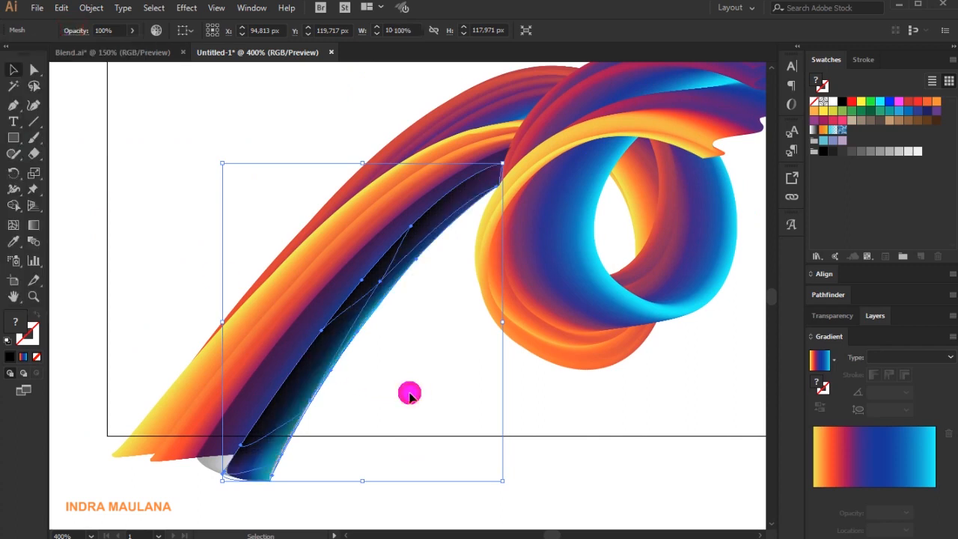
{"action": "left_click", "coordinate": [409, 394]}
Set the opacity of the blue strip's mesh shape to 20%
{"action": "left_click", "coordinate": [329, 332]}
{"action": "left_click_drag", "start_coordinate": [117, 27], "coordinate": [9, 38]}
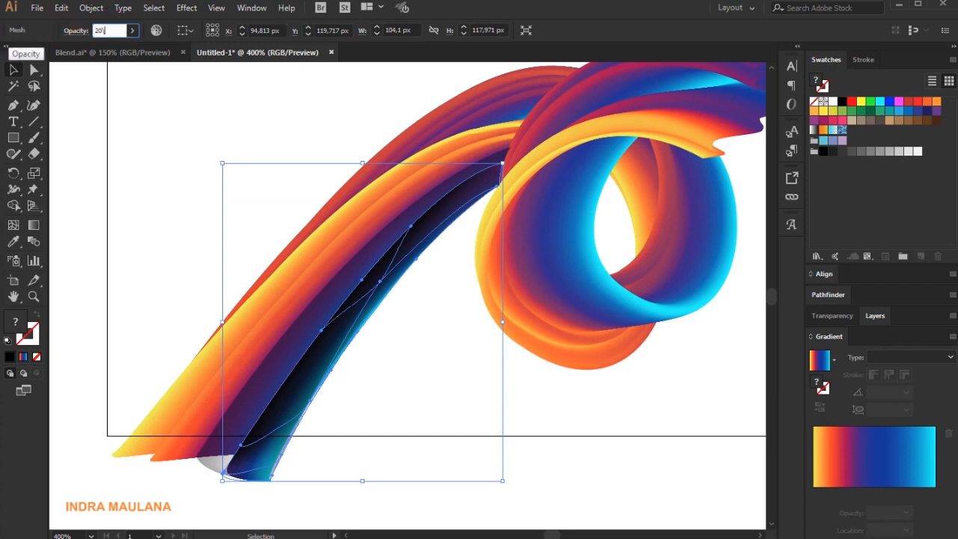
{"action": "key", "text": "Escape"}
{"action": "left_click", "coordinate": [109, 30]}
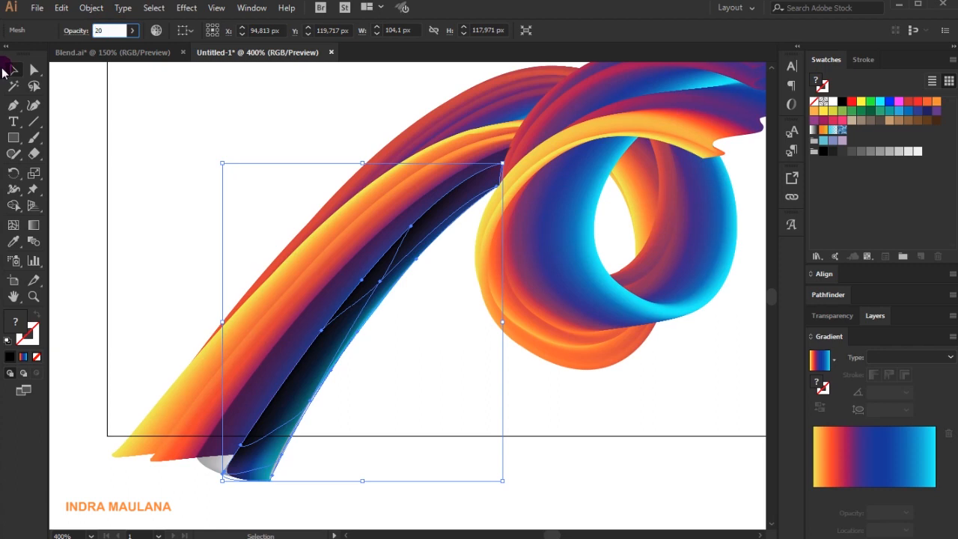
{"action": "type", "text": "20"}
{"action": "key", "text": "Return"}
{"action": "left_click", "coordinate": [177, 178]}
Draw a closed black crescent with the Pen tool over the loop's inner blue surface, and activate the Mesh tool
{"action": "scroll", "coordinate": [188, 229], "scroll_direction": "down", "scroll_amount": 1}
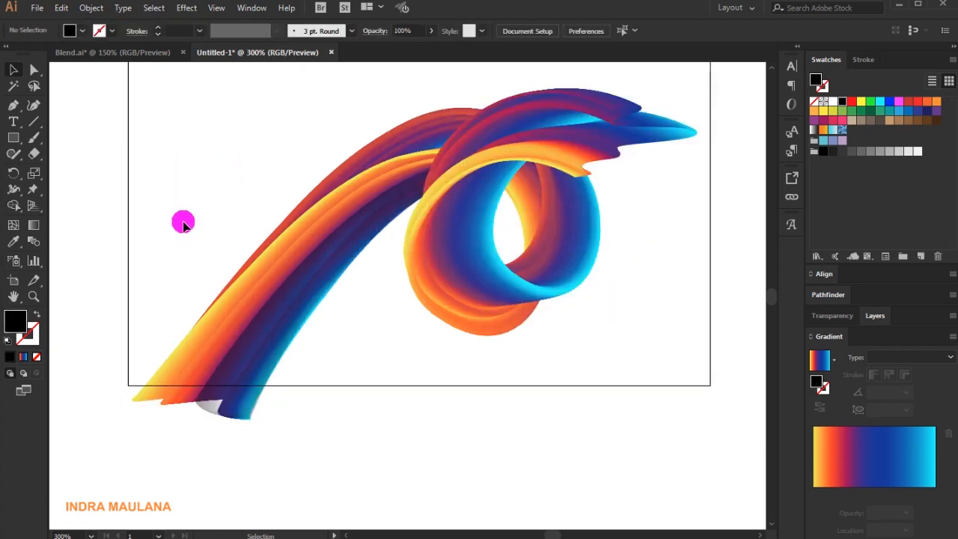
{"action": "left_click_drag", "start_coordinate": [167, 220], "coordinate": [159, 267]}
{"action": "scroll", "coordinate": [160, 268], "scroll_direction": "up", "scroll_amount": 1}
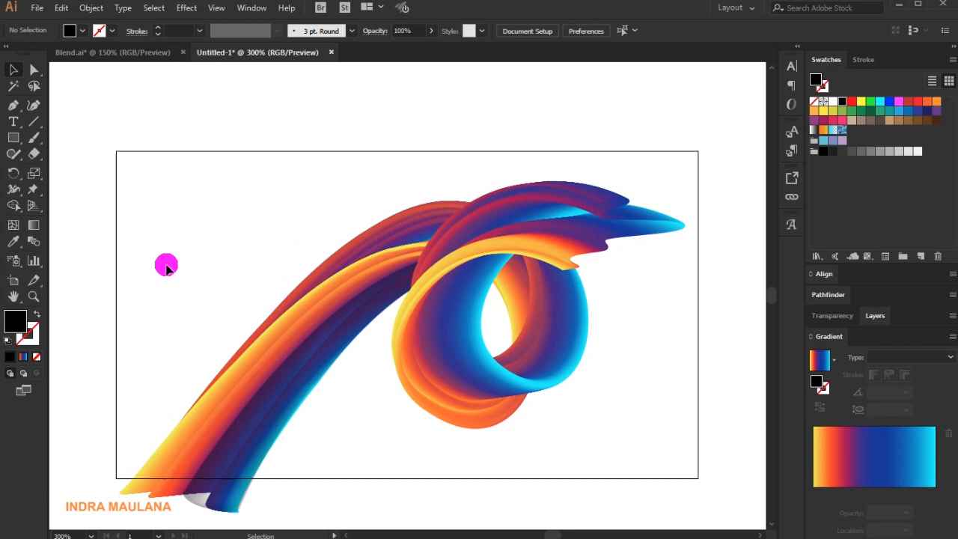
{"action": "key", "text": "p"}
{"action": "left_click", "coordinate": [513, 255]}
{"action": "left_click_drag", "start_coordinate": [419, 310], "coordinate": [402, 370]}
{"action": "left_click_drag", "start_coordinate": [538, 392], "coordinate": [611, 353]}
{"action": "left_click", "coordinate": [545, 390]}
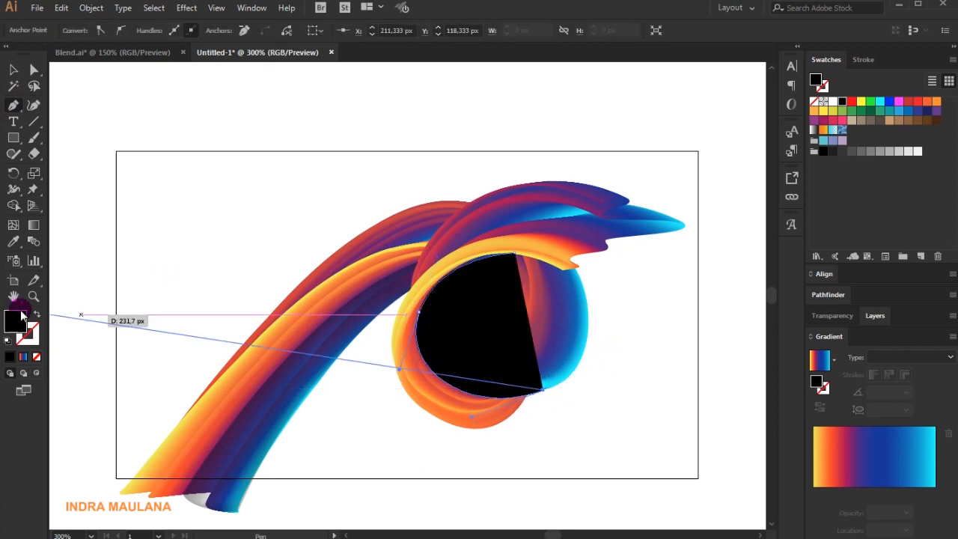
{"action": "left_click", "coordinate": [37, 314]}
{"action": "left_click_drag", "start_coordinate": [515, 253], "coordinate": [625, 140]}
{"action": "left_click", "coordinate": [33, 317]}
{"action": "left_click", "coordinate": [14, 224]}
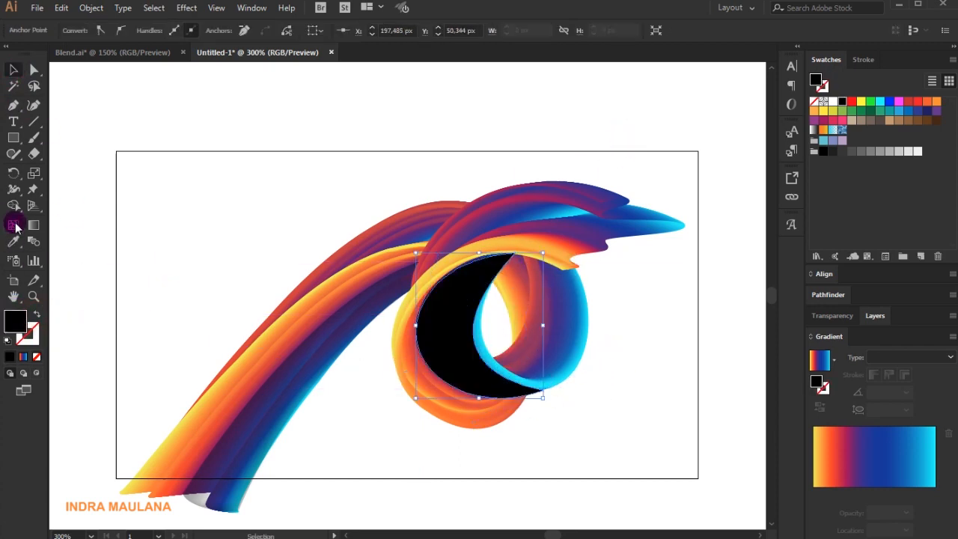
Add white mesh points along the inner edge of the black crescent so it fades from black to white
{"action": "left_click", "coordinate": [472, 328]}
{"action": "left_click", "coordinate": [832, 101]}
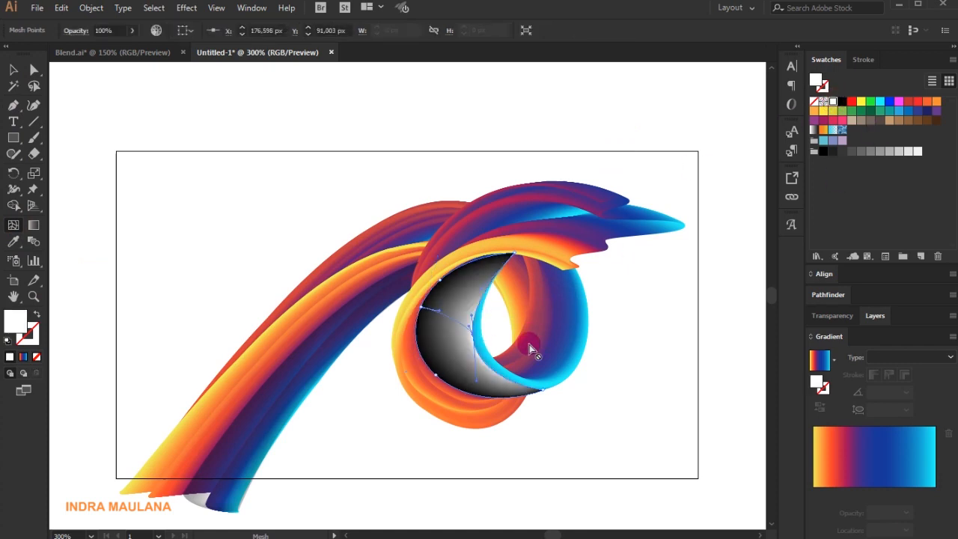
{"action": "left_click", "coordinate": [487, 277]}
{"action": "left_click", "coordinate": [504, 380]}
Set the crescent mesh's blending mode to Multiply and its opacity to 20%
{"action": "left_click", "coordinate": [13, 69]}
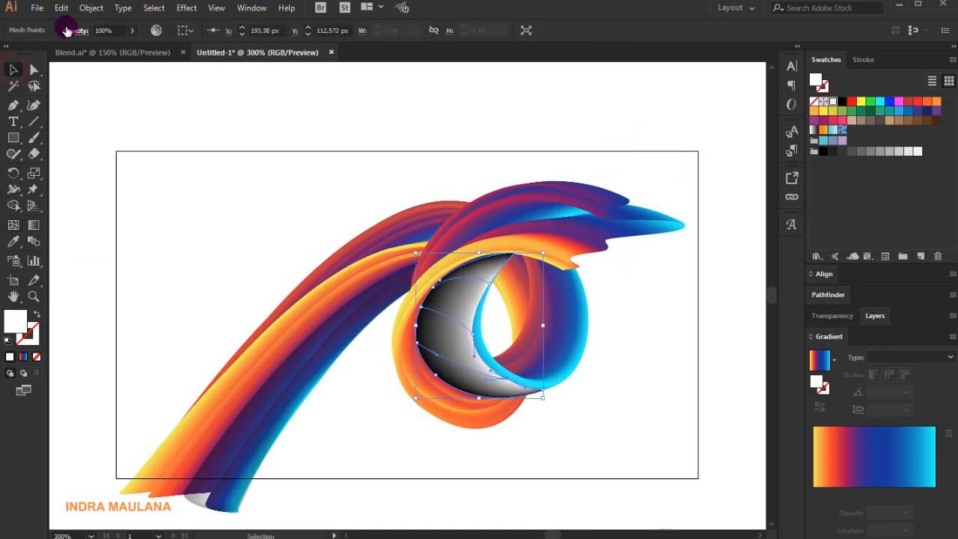
{"action": "left_click", "coordinate": [75, 30]}
{"action": "left_click", "coordinate": [33, 62]}
{"action": "left_click", "coordinate": [122, 28]}
{"action": "type", "text": "20"}
{"action": "left_click", "coordinate": [139, 194]}
Add a mesh line with white points through the middle of the crescent over the loop's inner blue surface
{"action": "left_click_drag", "start_coordinate": [461, 325], "coordinate": [563, 474]}
{"action": "key", "text": "ctrl+z"}
{"action": "left_click", "coordinate": [481, 378]}
{"action": "left_click", "coordinate": [14, 224]}
{"action": "left_click", "coordinate": [455, 325]}
{"action": "left_click", "coordinate": [832, 101]}
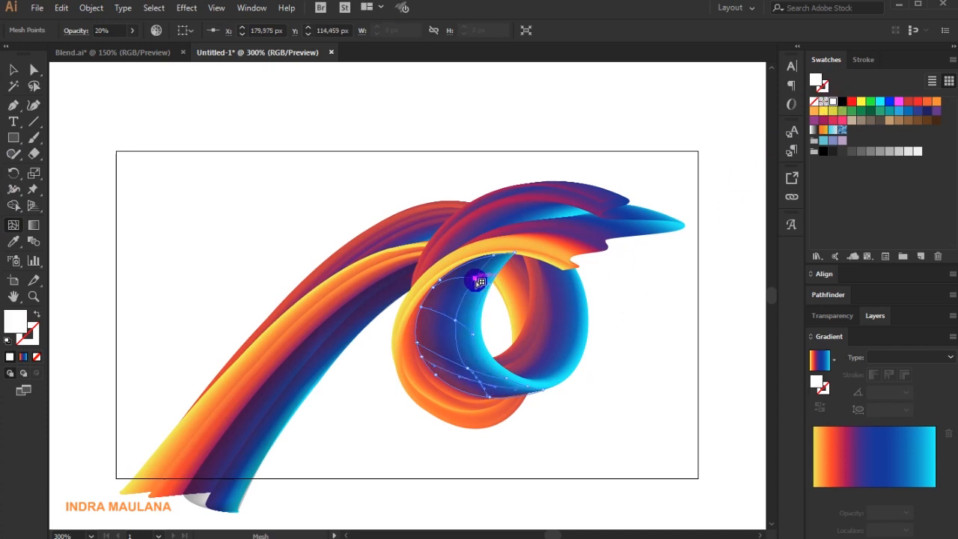
Raise the opacity of the loop's crescent mesh to about 37%
{"action": "left_click", "coordinate": [13, 70]}
{"action": "left_click", "coordinate": [132, 30]}
{"action": "left_click_drag", "start_coordinate": [131, 48], "coordinate": [100, 49]}
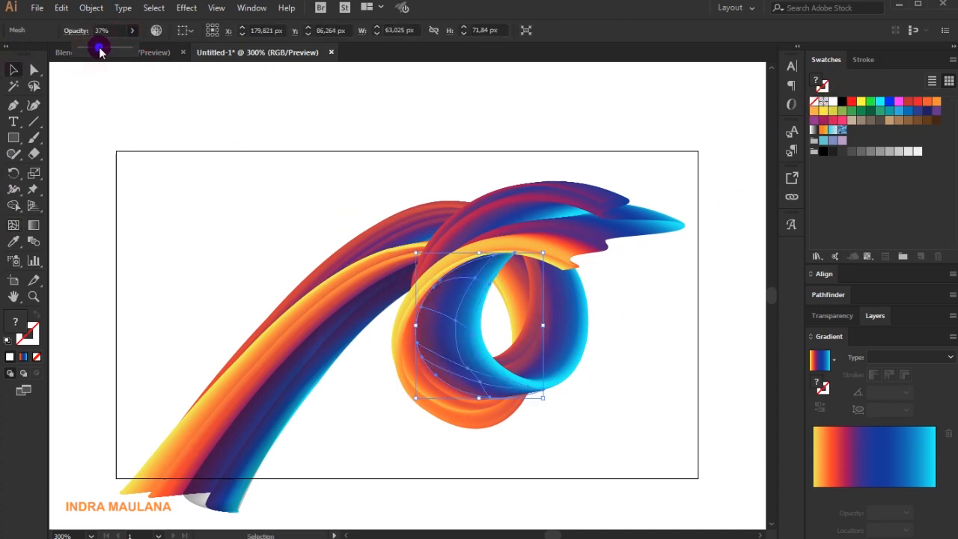
{"action": "left_click", "coordinate": [204, 246]}
Select the shading mesh shapes over the lower band and the loop and lock them
{"action": "scroll", "coordinate": [209, 250], "scroll_direction": "down", "scroll_amount": 1}
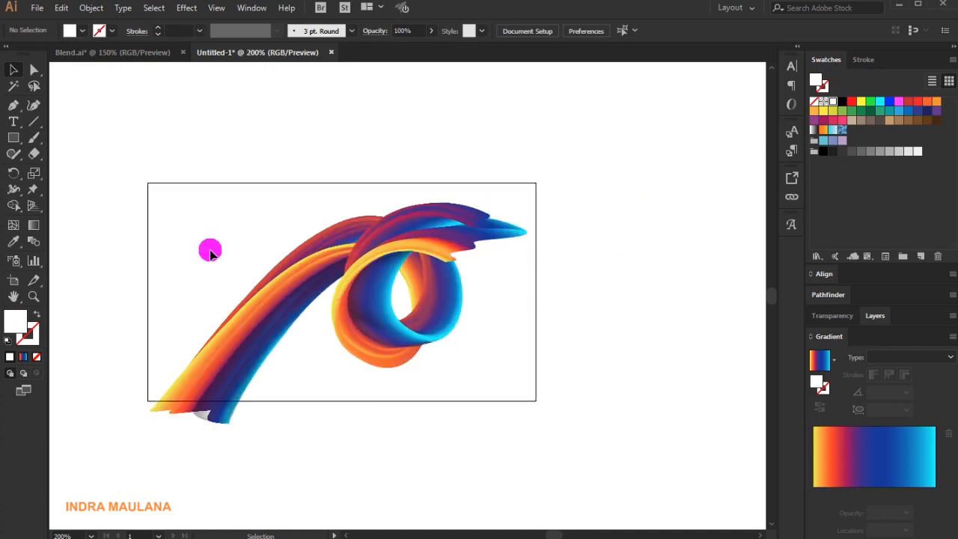
{"action": "left_click", "coordinate": [13, 105]}
{"action": "scroll", "coordinate": [136, 332], "scroll_direction": "up", "scroll_amount": 1}
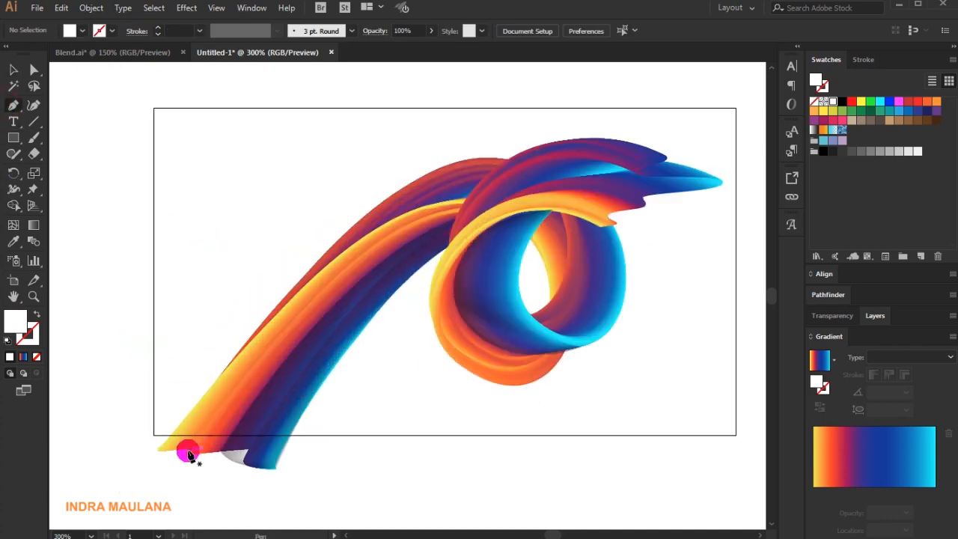
{"action": "key", "text": "v"}
{"action": "left_click_drag", "start_coordinate": [154, 93], "coordinate": [656, 408]}
{"action": "left_click", "coordinate": [90, 7]}
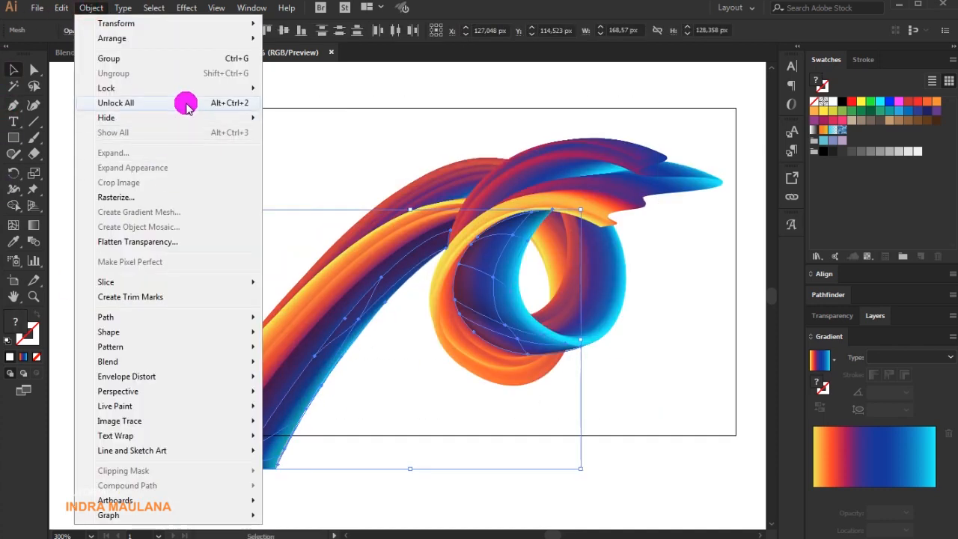
{"action": "mouse_move", "coordinate": [201, 93]}
{"action": "left_click", "coordinate": [300, 87]}
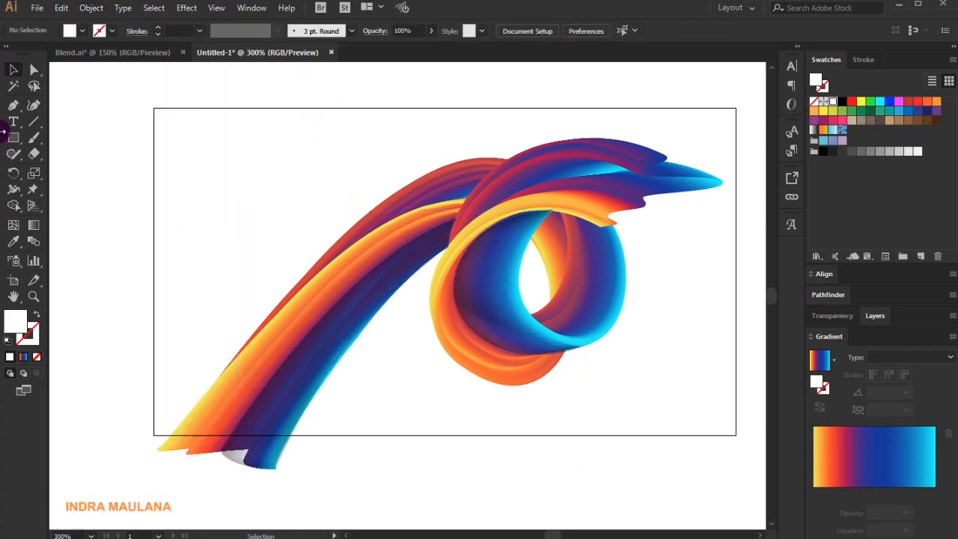
Draw a thin closed curved highlight shape with the Pen tool along the dark blue strip, from its lower end to the loop, filled white without stroke
{"action": "left_click", "coordinate": [14, 104]}
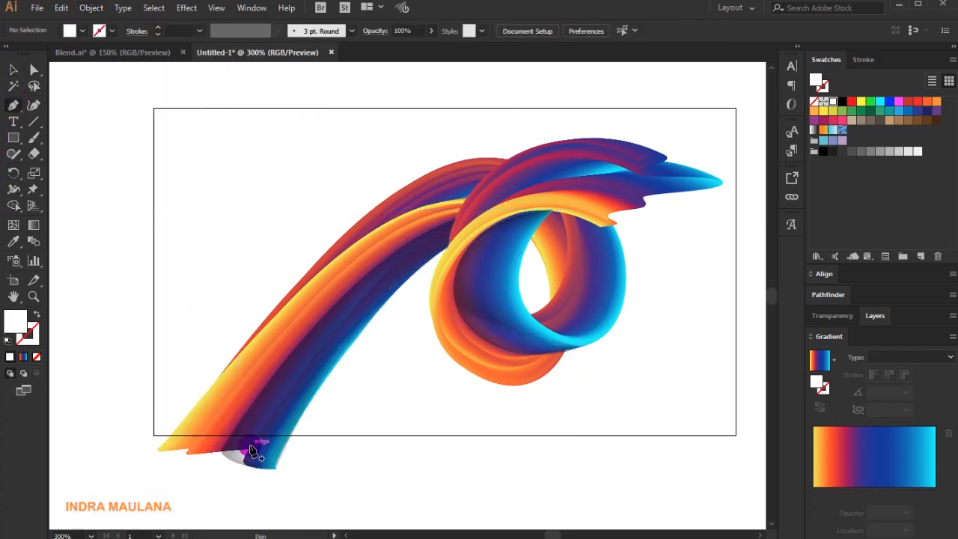
{"action": "left_click", "coordinate": [251, 449]}
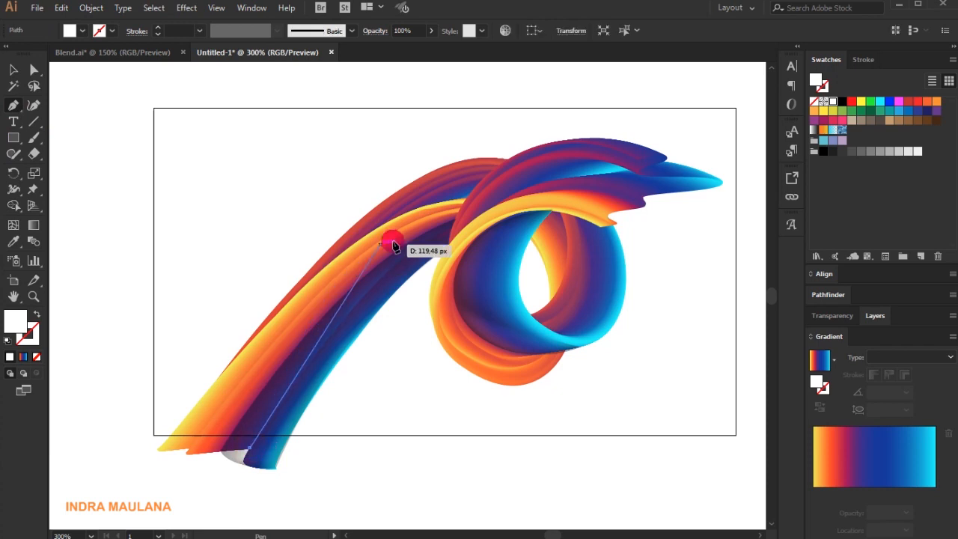
{"action": "mouse_move", "coordinate": [454, 223]}
{"action": "left_mouse_down"}
{"action": "mouse_move", "coordinate": [557, 201]}
{"action": "mouse_move", "coordinate": [563, 187]}
{"action": "left_mouse_up"}
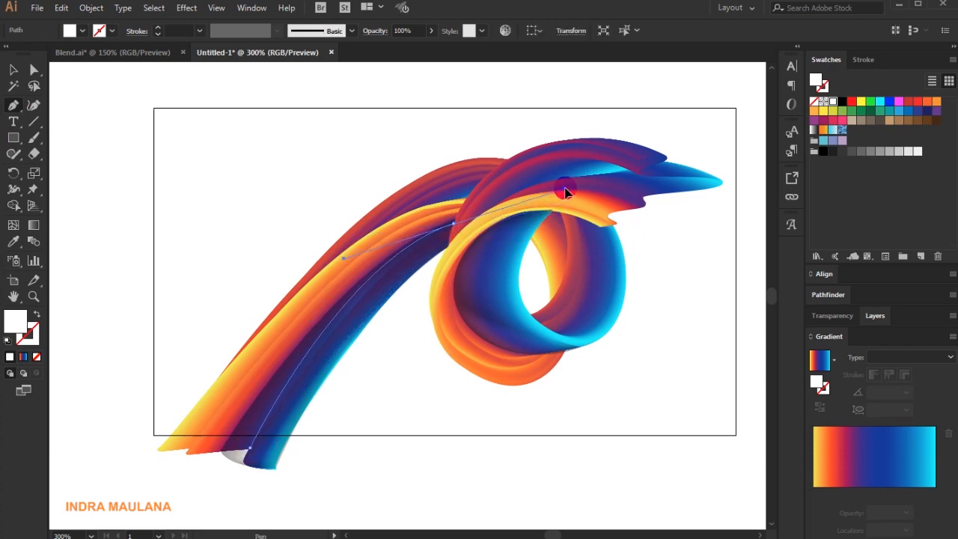
{"action": "left_click", "coordinate": [453, 224]}
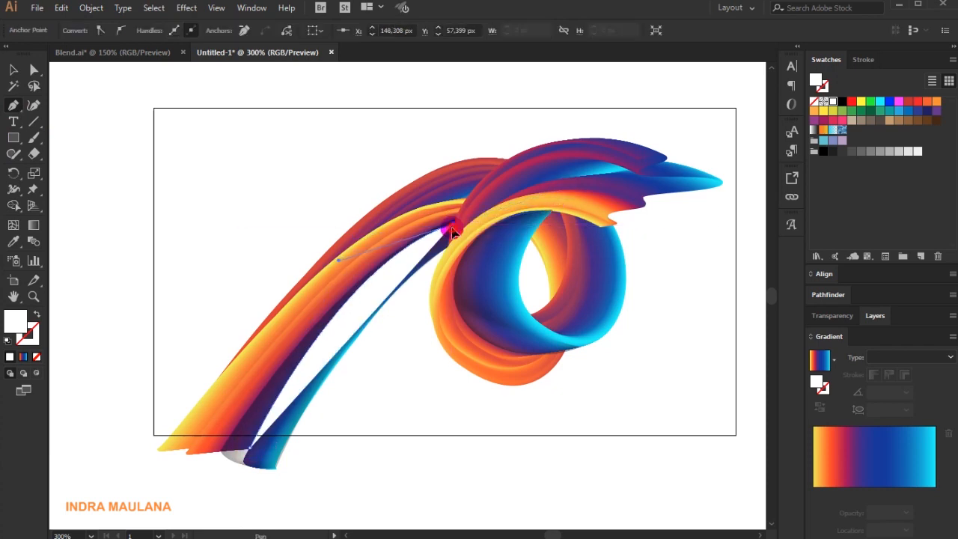
{"action": "key", "text": "shift+x"}
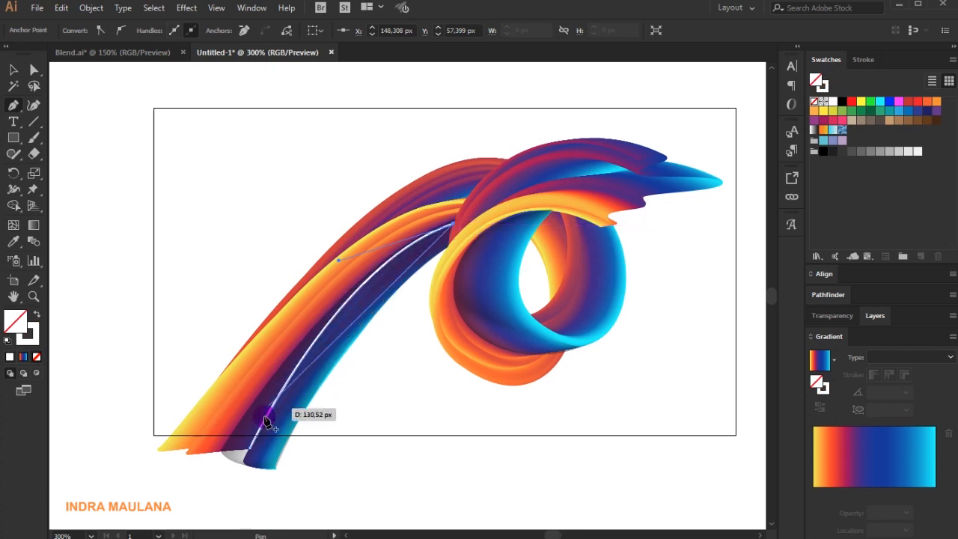
{"action": "left_click_drag", "start_coordinate": [250, 449], "coordinate": [150, 501]}
{"action": "left_click", "coordinate": [13, 70]}
{"action": "left_click", "coordinate": [139, 225]}
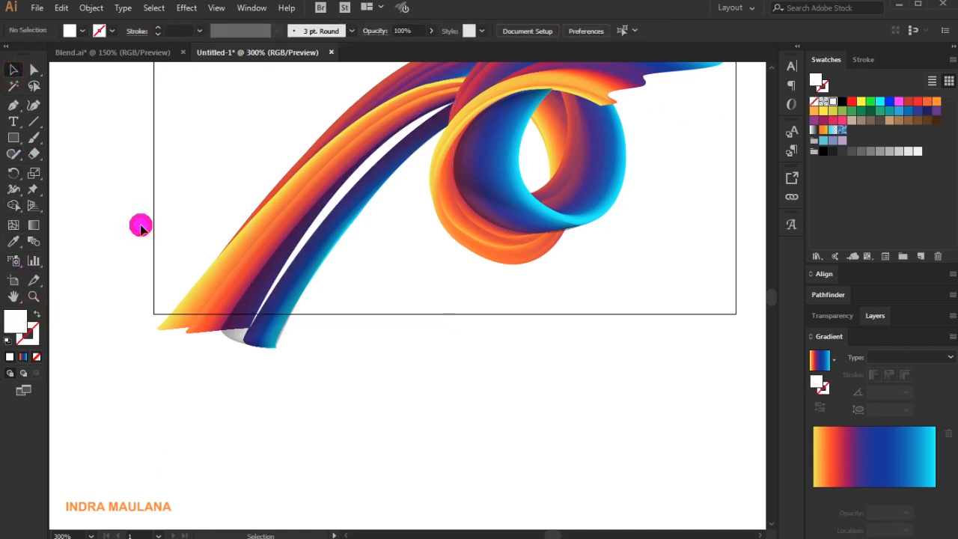
{"action": "scroll", "coordinate": [416, 199], "scroll_direction": "up", "scroll_amount": 1}
Fill the thin highlight shape with a white-to-black linear gradient and set its blending mode to Lighten
{"action": "left_click", "coordinate": [552, 284]}
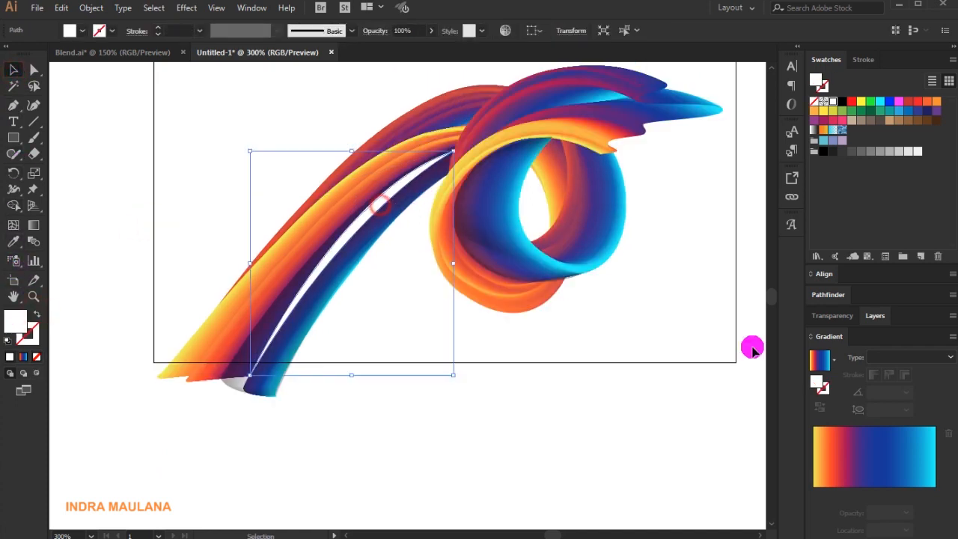
{"action": "left_click", "coordinate": [834, 360]}
{"action": "left_click", "coordinate": [759, 393]}
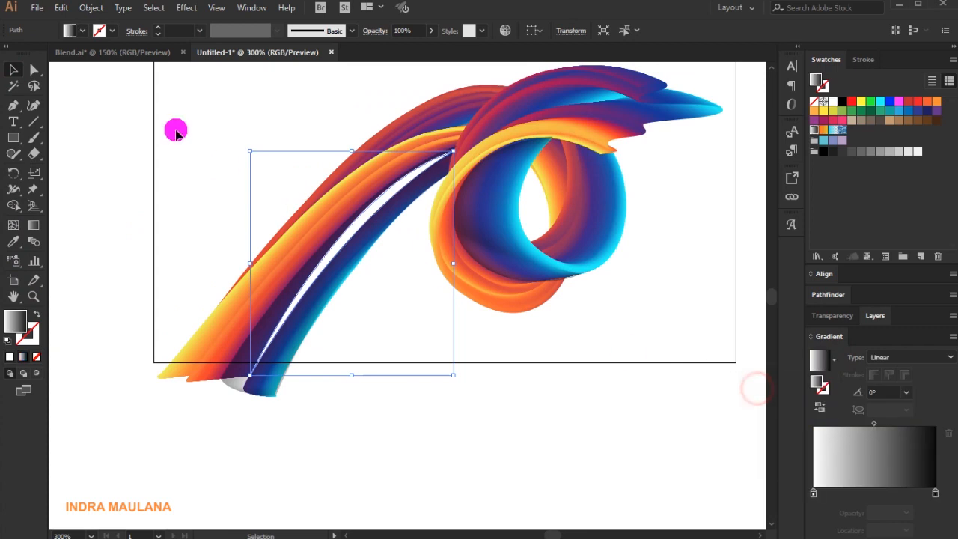
{"action": "left_click", "coordinate": [375, 31]}
{"action": "left_click", "coordinate": [257, 52]}
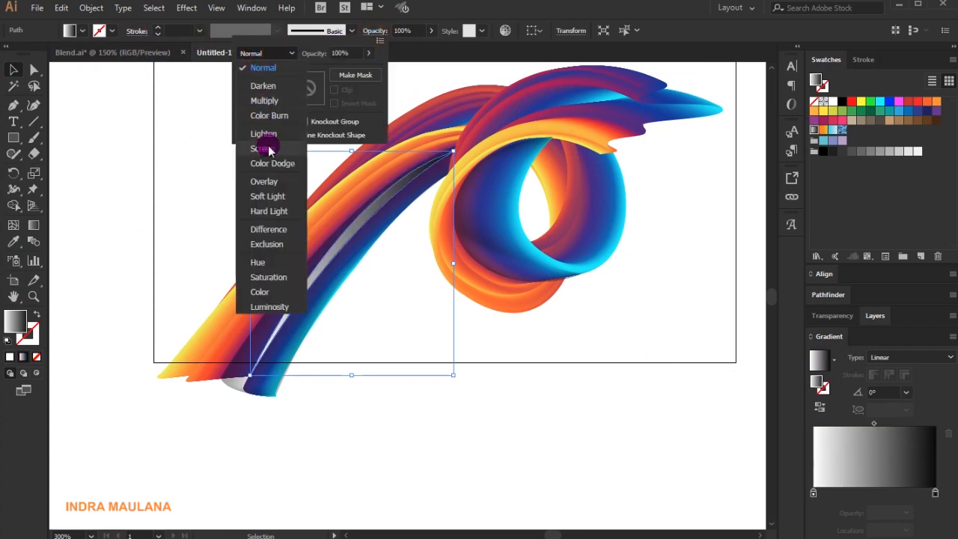
{"action": "left_click", "coordinate": [262, 133]}
{"action": "left_click", "coordinate": [186, 192]}
Redraw the highlight's gradient across the narrow shape with the Gradient tool until it blends into the strip, at an angle of about 137.7°
{"action": "left_click", "coordinate": [33, 224]}
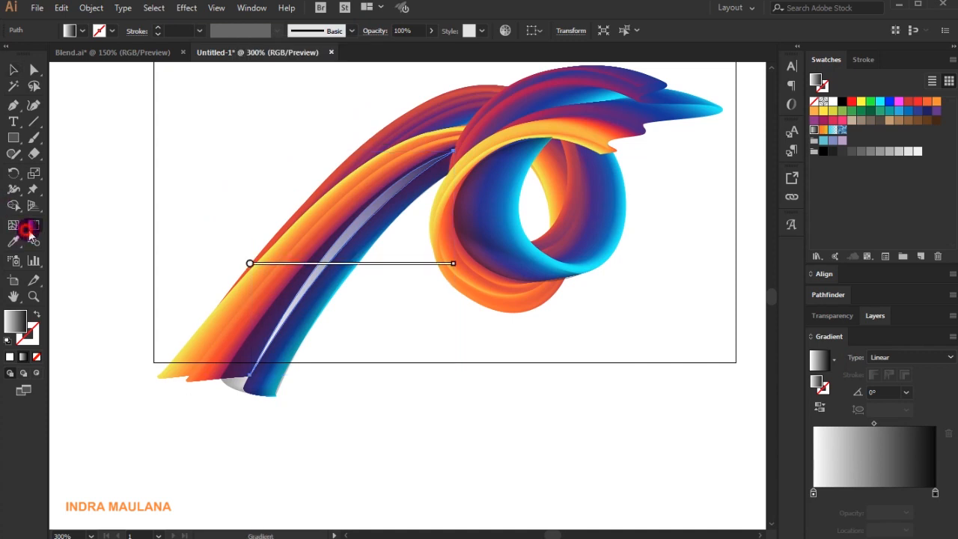
{"action": "scroll", "coordinate": [344, 250], "scroll_direction": "up", "scroll_amount": 2}
{"action": "left_click_drag", "start_coordinate": [411, 255], "coordinate": [384, 235]}
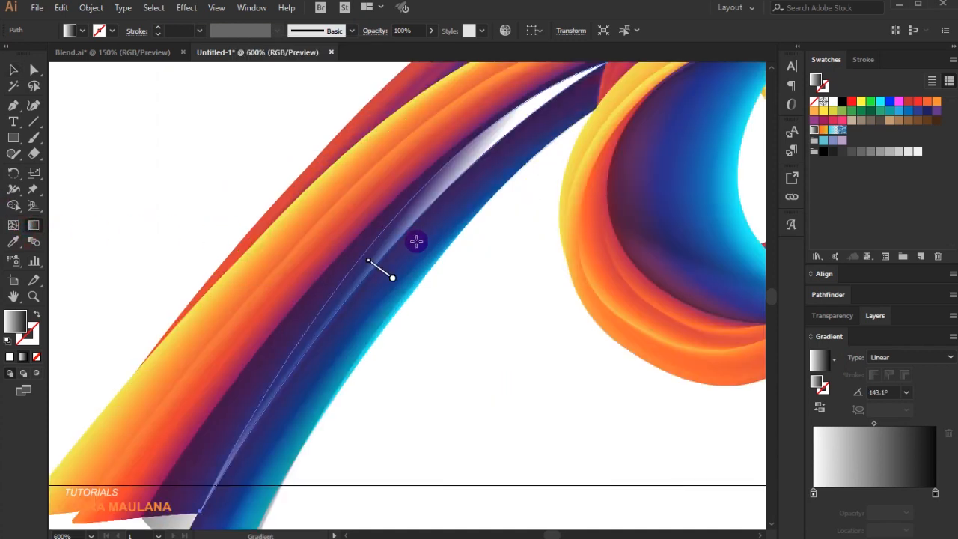
{"action": "left_click_drag", "start_coordinate": [389, 235], "coordinate": [369, 256]}
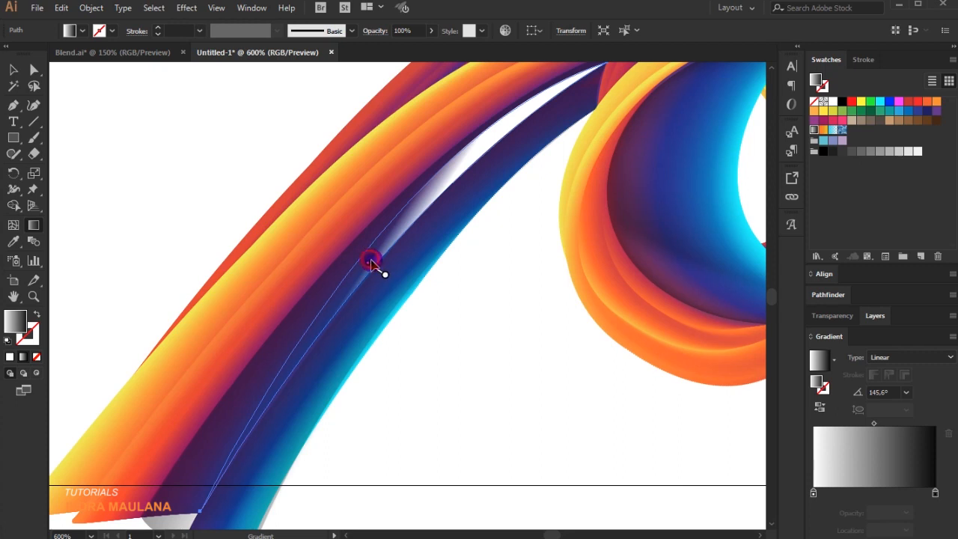
{"action": "mouse_move", "coordinate": [374, 259]}
{"action": "left_mouse_down"}
{"action": "mouse_move", "coordinate": [388, 240]}
{"action": "mouse_move", "coordinate": [379, 261]}
{"action": "left_mouse_up"}
{"action": "left_click", "coordinate": [377, 257]}
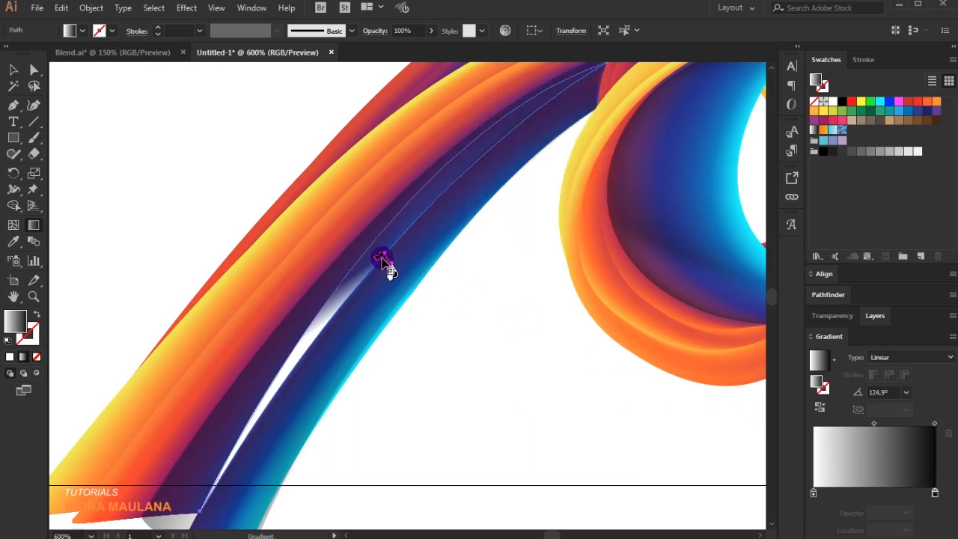
{"action": "mouse_move", "coordinate": [382, 251]}
{"action": "left_mouse_down"}
{"action": "mouse_move", "coordinate": [433, 214]}
{"action": "mouse_move", "coordinate": [412, 208]}
{"action": "left_mouse_up"}
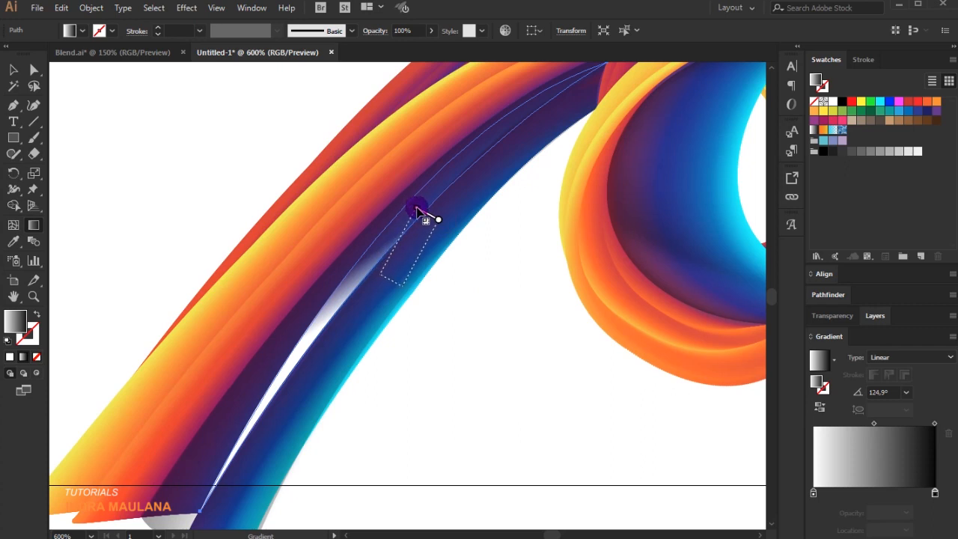
{"action": "left_click_drag", "start_coordinate": [417, 204], "coordinate": [427, 208]}
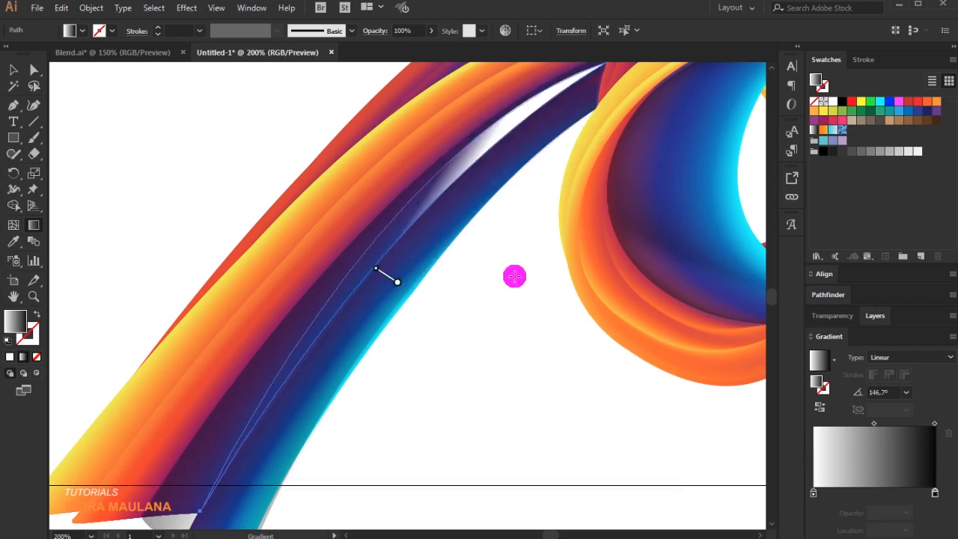
{"action": "scroll", "coordinate": [514, 274], "scroll_direction": "down", "scroll_amount": 3}
{"action": "scroll", "coordinate": [473, 275], "scroll_direction": "up", "scroll_amount": 1}
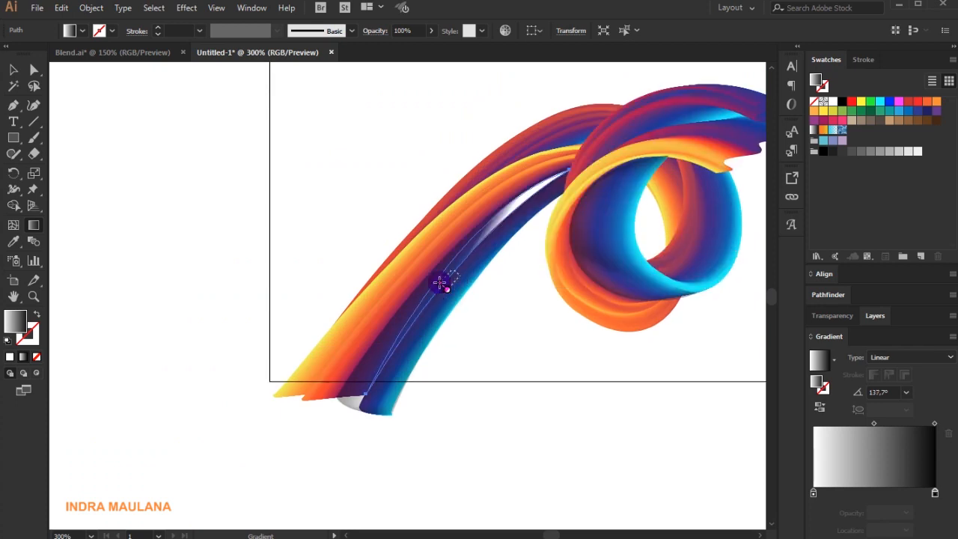
{"action": "left_click_drag", "start_coordinate": [439, 283], "coordinate": [439, 280]}
{"action": "left_click", "coordinate": [12, 70]}
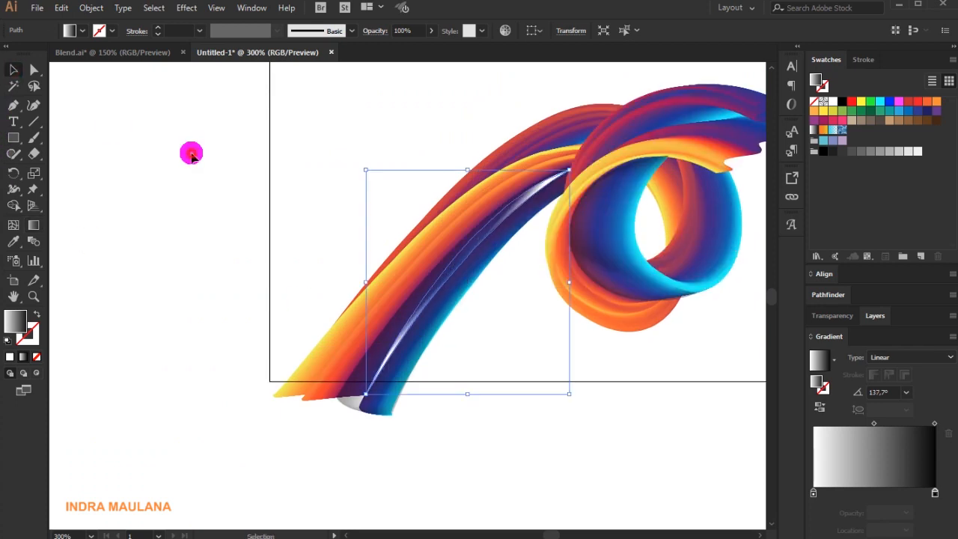
{"action": "left_click", "coordinate": [190, 152]}
Set the opacity of the highlight shape on the blue strip to 30%
{"action": "left_click", "coordinate": [498, 222]}
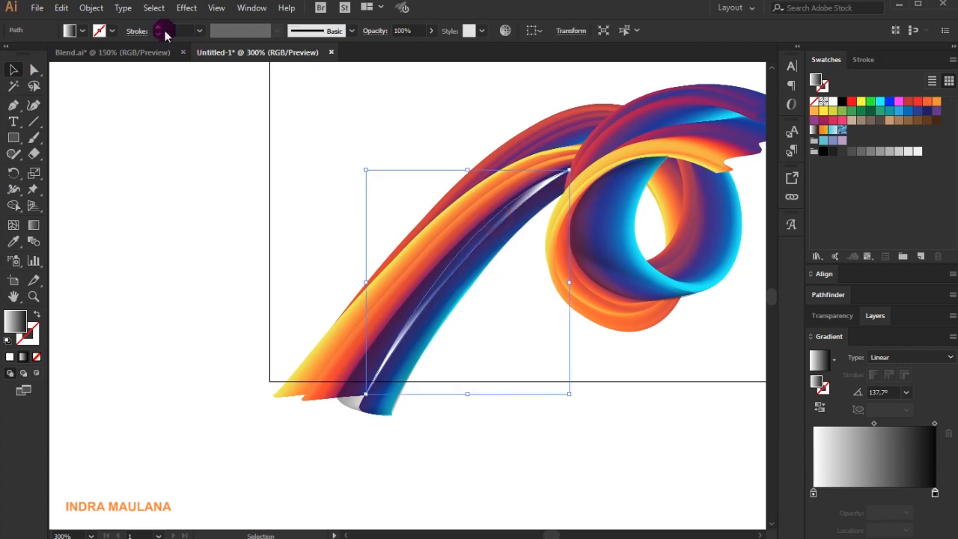
{"action": "left_click_drag", "start_coordinate": [434, 31], "coordinate": [395, 50]}
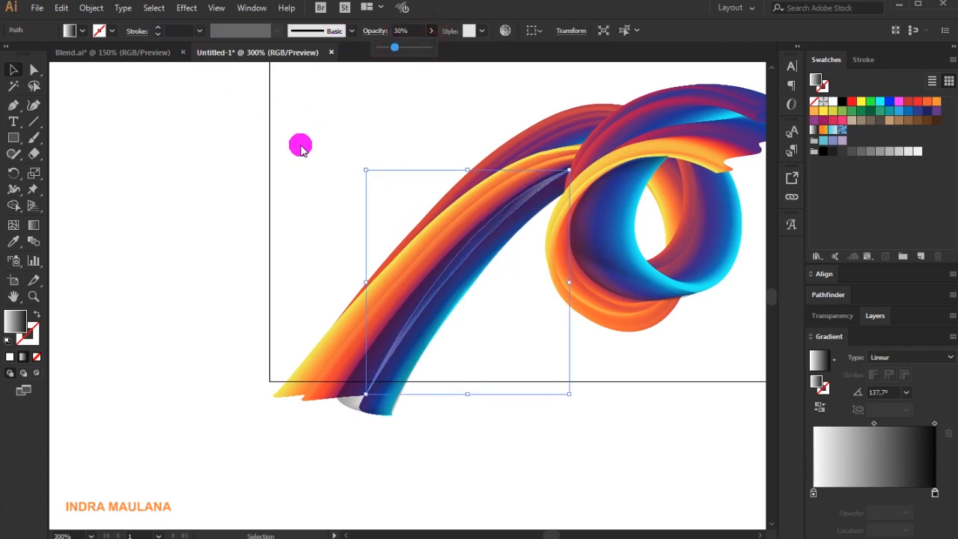
{"action": "left_click", "coordinate": [199, 223]}
Unlock all locked objects of the ribbon artwork and clear the selection
{"action": "scroll", "coordinate": [197, 226], "scroll_direction": "up", "scroll_amount": 1}
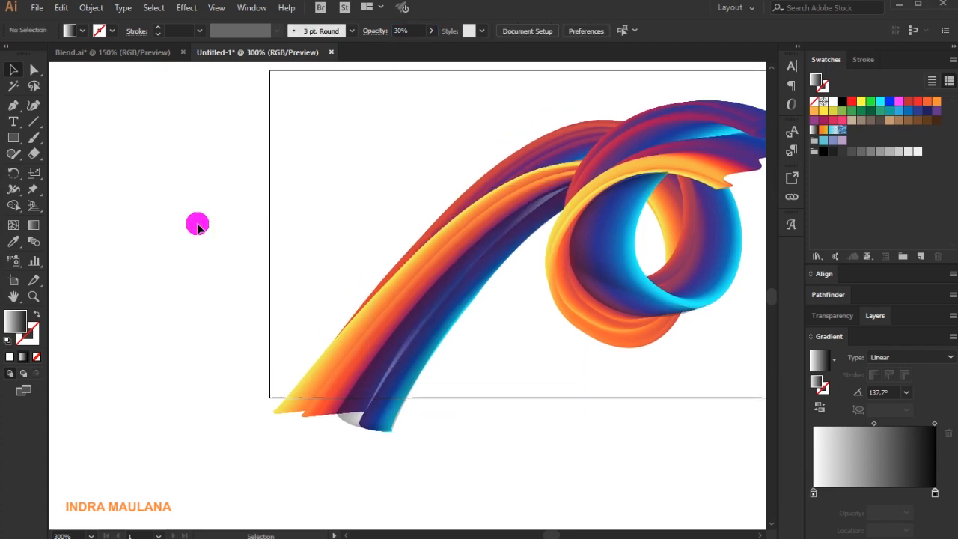
{"action": "scroll", "coordinate": [199, 226], "scroll_direction": "down", "scroll_amount": 1}
{"action": "scroll", "coordinate": [200, 226], "scroll_direction": "down", "scroll_amount": 1}
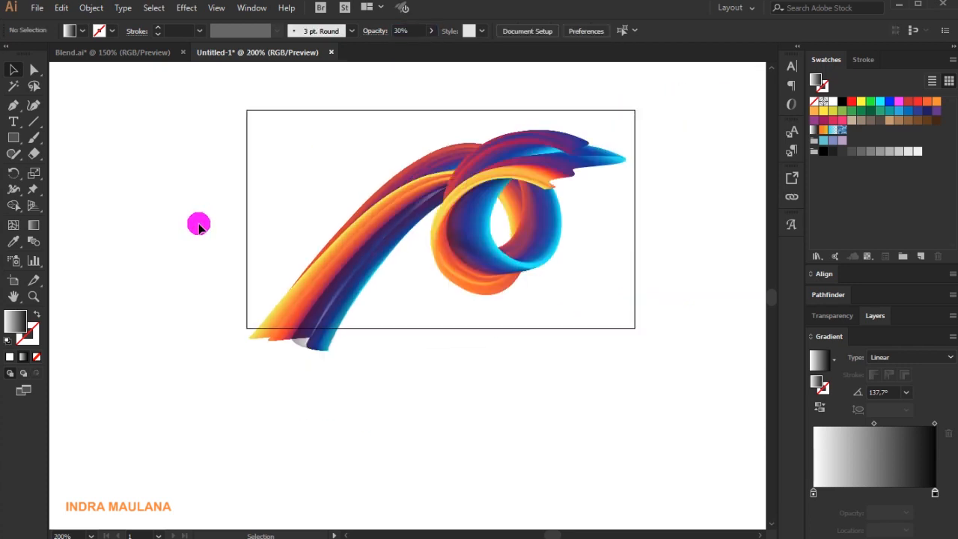
{"action": "scroll", "coordinate": [199, 226], "scroll_direction": "up", "scroll_amount": 3}
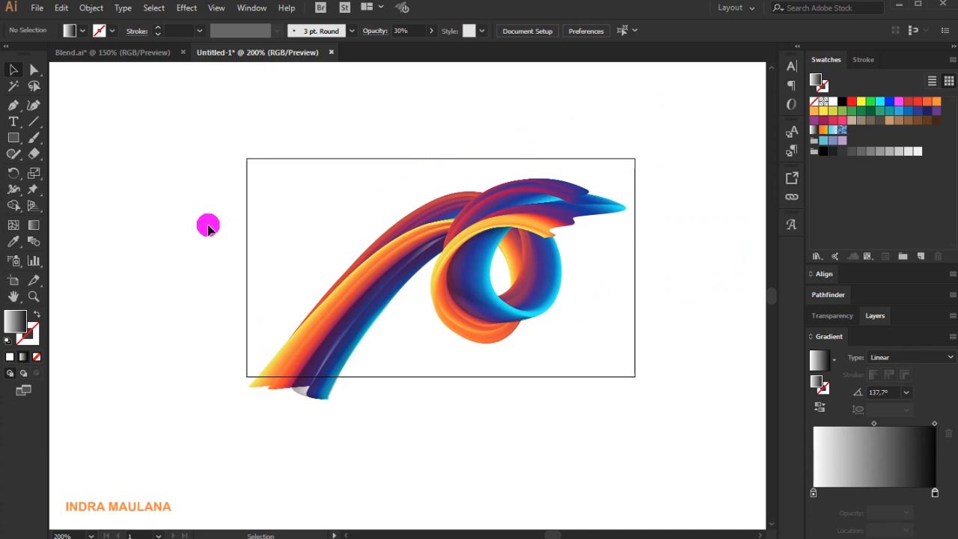
{"action": "left_click", "coordinate": [91, 8]}
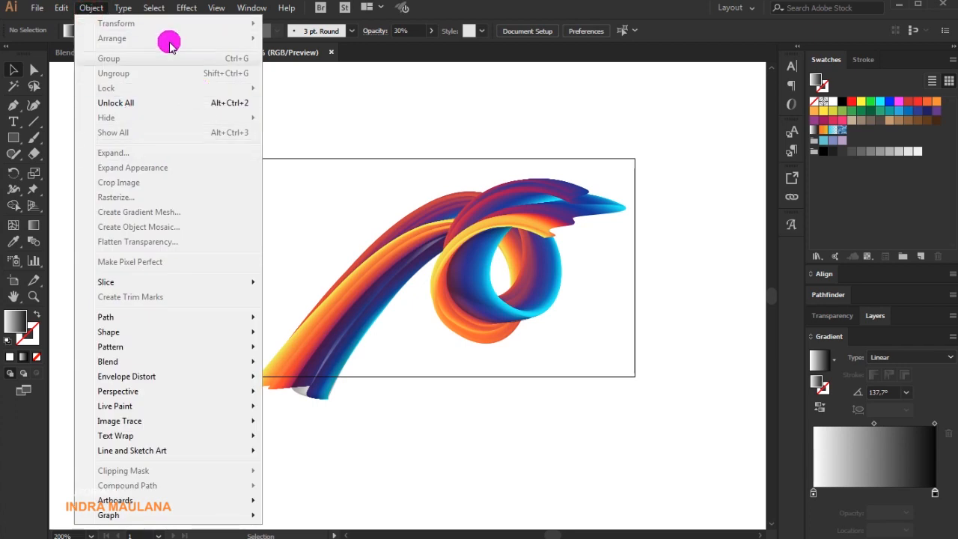
{"action": "mouse_move", "coordinate": [127, 10]}
{"action": "mouse_move", "coordinate": [91, 8]}
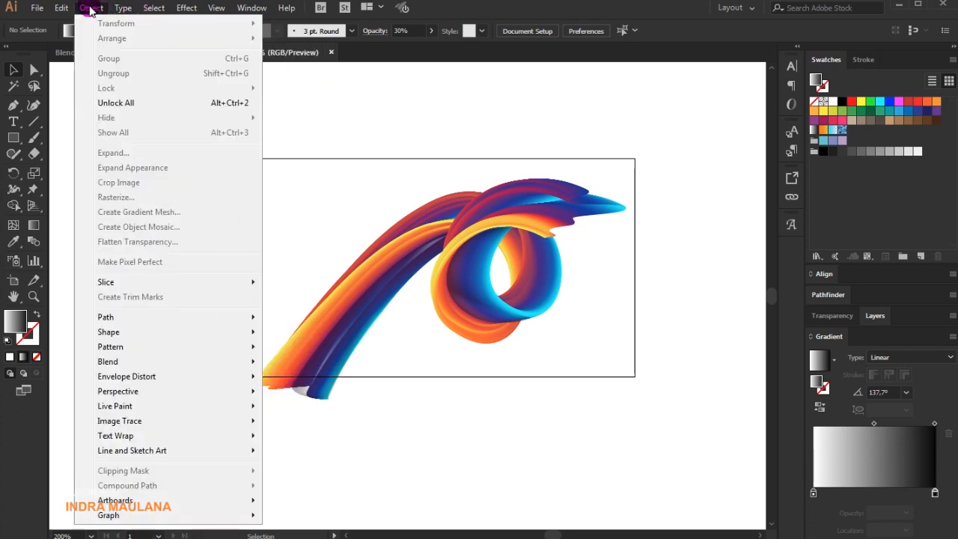
{"action": "left_click", "coordinate": [141, 103]}
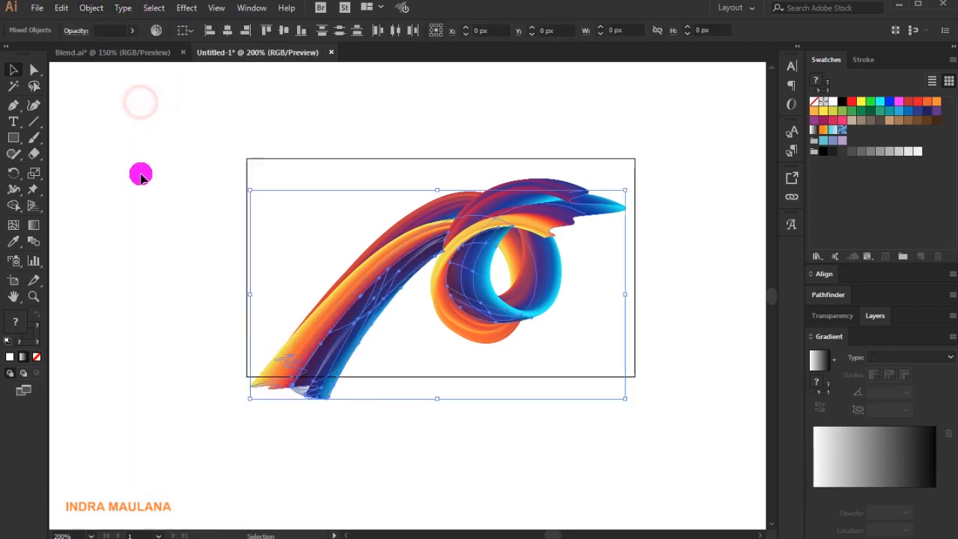
{"action": "left_click", "coordinate": [75, 168]}
Draw a 288 × 161.92 px rectangle covering the artboard and use it as a clipping mask for the whole ribbon artwork
{"action": "left_click", "coordinate": [13, 138]}
{"action": "left_click_drag", "start_coordinate": [245, 159], "coordinate": [635, 376]}
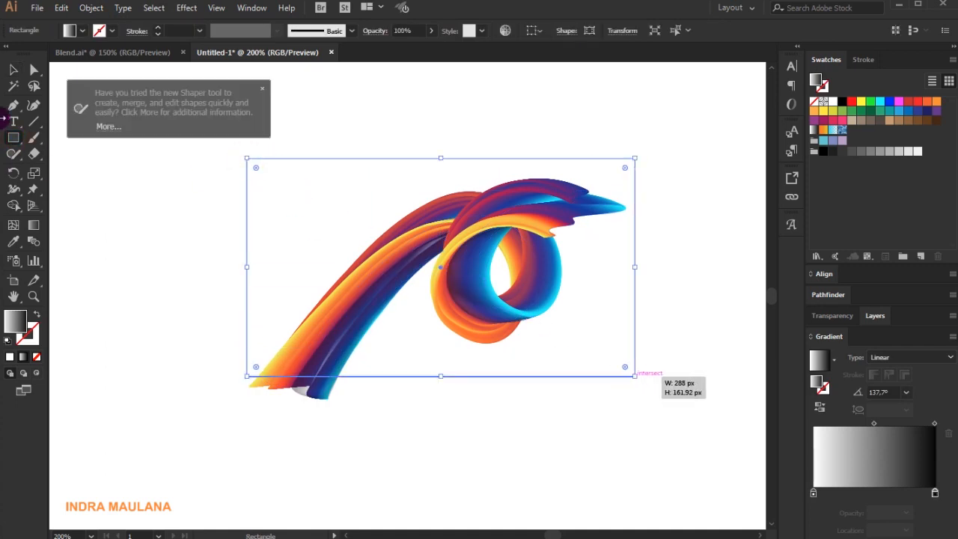
{"action": "left_click", "coordinate": [14, 69]}
{"action": "mouse_move", "coordinate": [737, 118]}
{"action": "left_mouse_down"}
{"action": "mouse_move", "coordinate": [278, 406]}
{"action": "mouse_move", "coordinate": [372, 307]}
{"action": "left_mouse_up"}
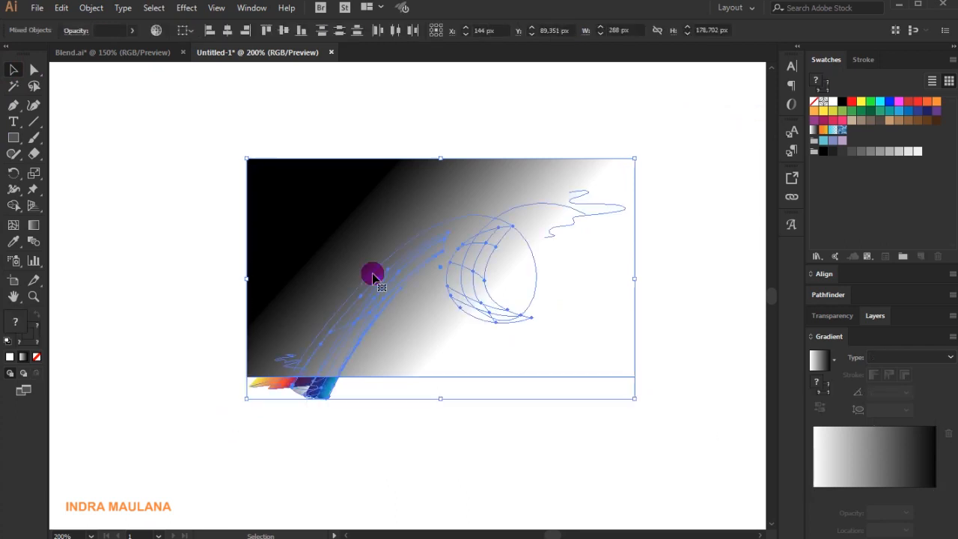
{"action": "right_click", "coordinate": [369, 237]}
{"action": "left_click", "coordinate": [385, 332]}
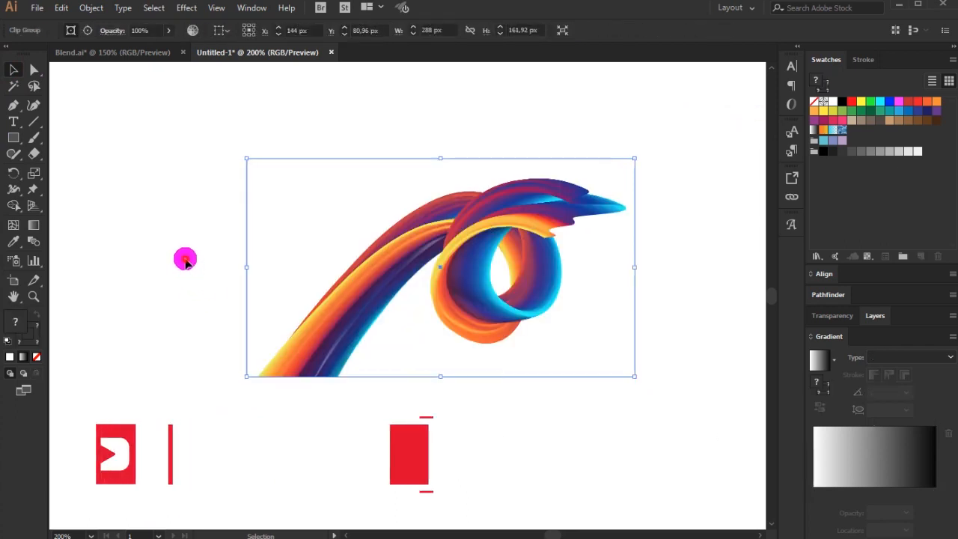
{"action": "left_click", "coordinate": [185, 260]}
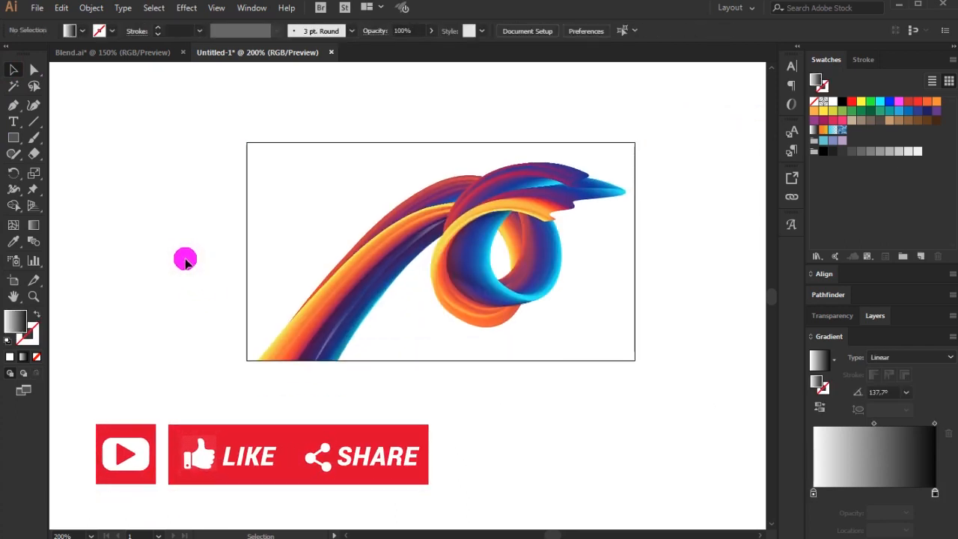
{"action": "scroll", "coordinate": [185, 260], "scroll_direction": "up", "scroll_amount": 1}
{"action": "scroll", "coordinate": [185, 261], "scroll_direction": "down", "scroll_amount": 1}
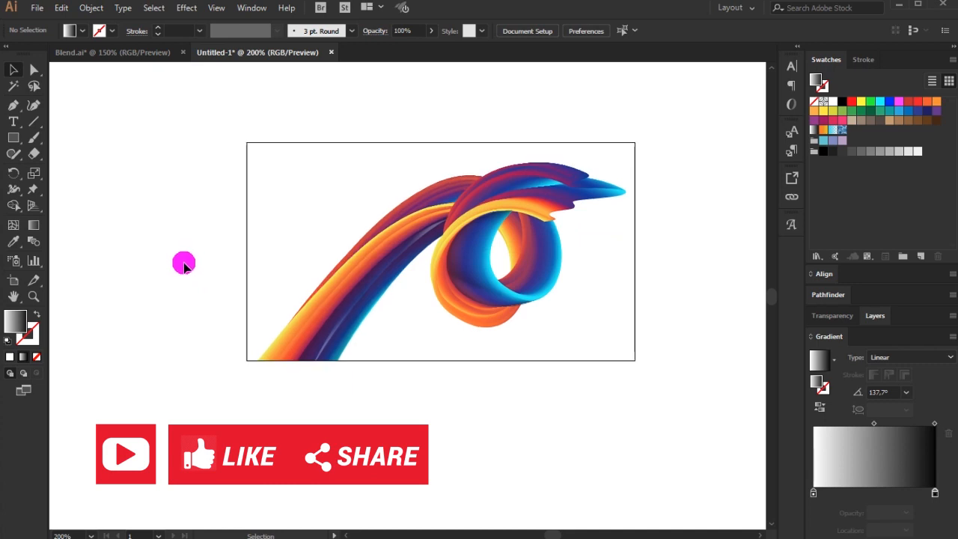